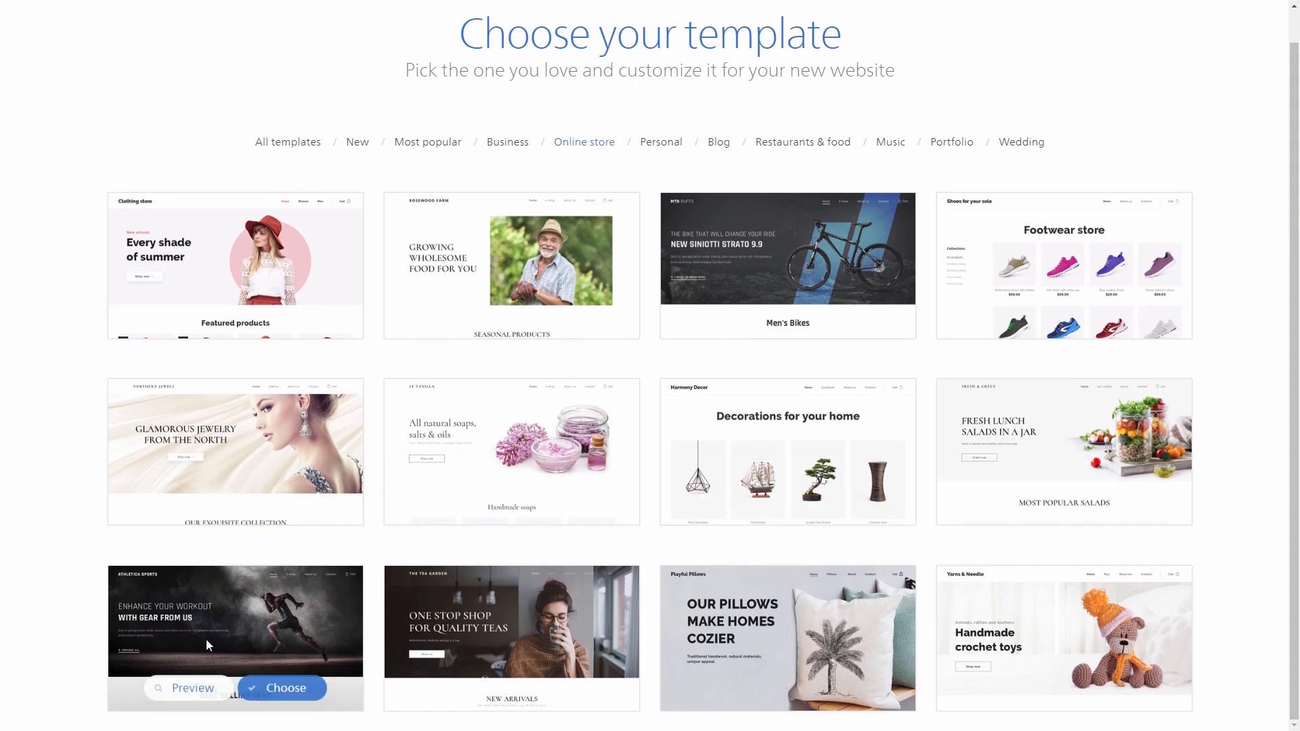
Choose the Playful Pillows online store template for the new website.
mouse_move(722, 619)
click(865, 697)
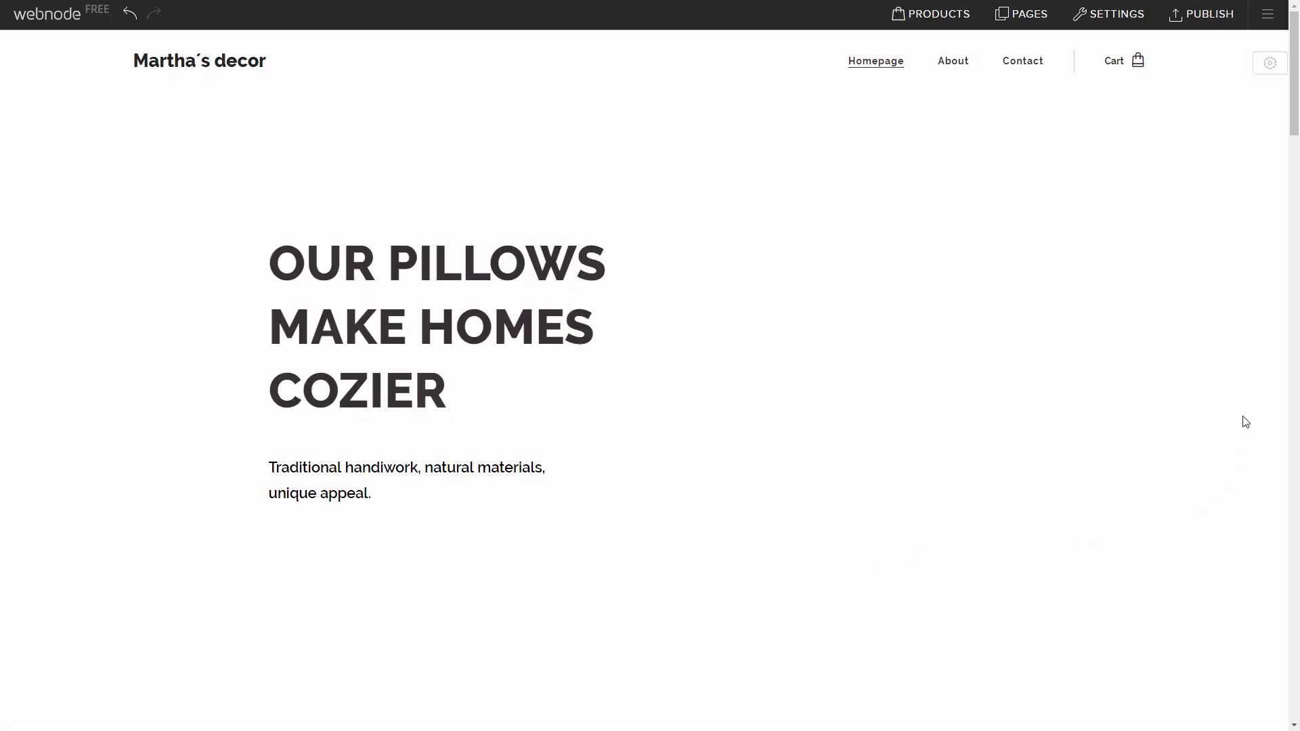
Examine the header background options and the controls for inserting sections and content on the homepage.
click(1263, 64)
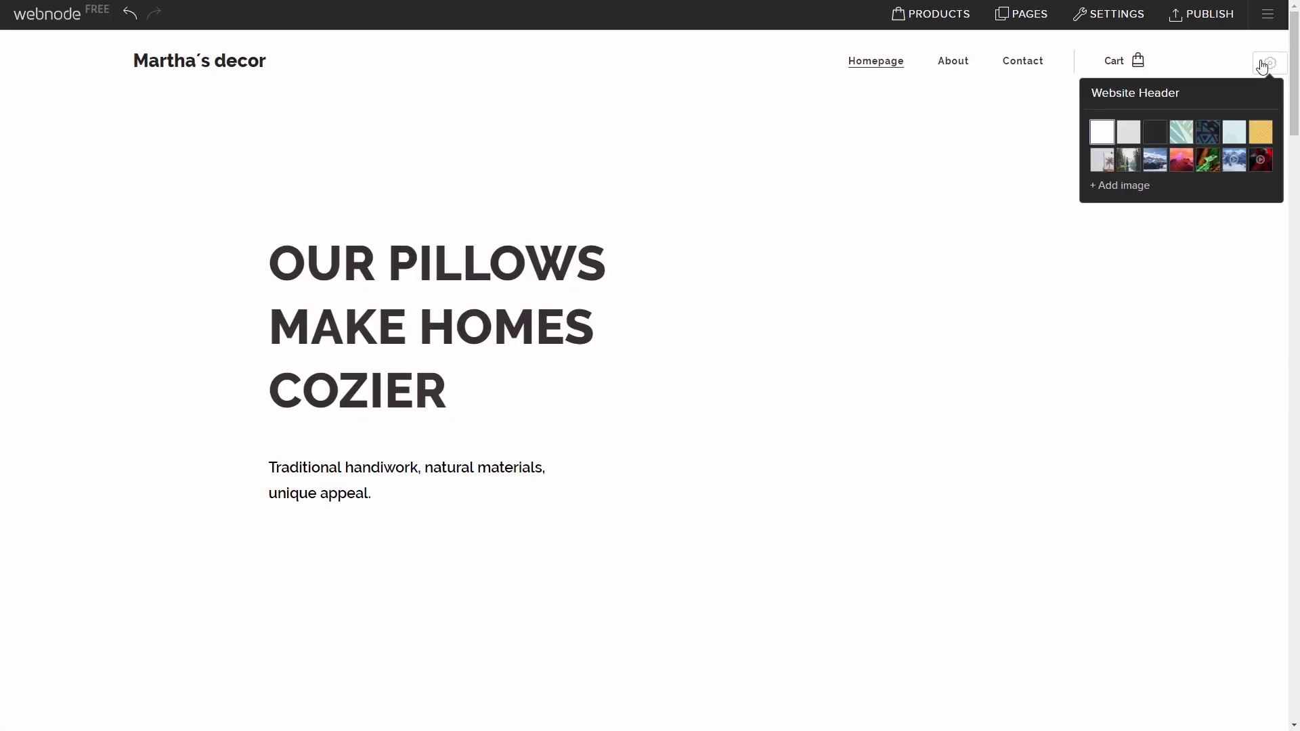
click(1216, 63)
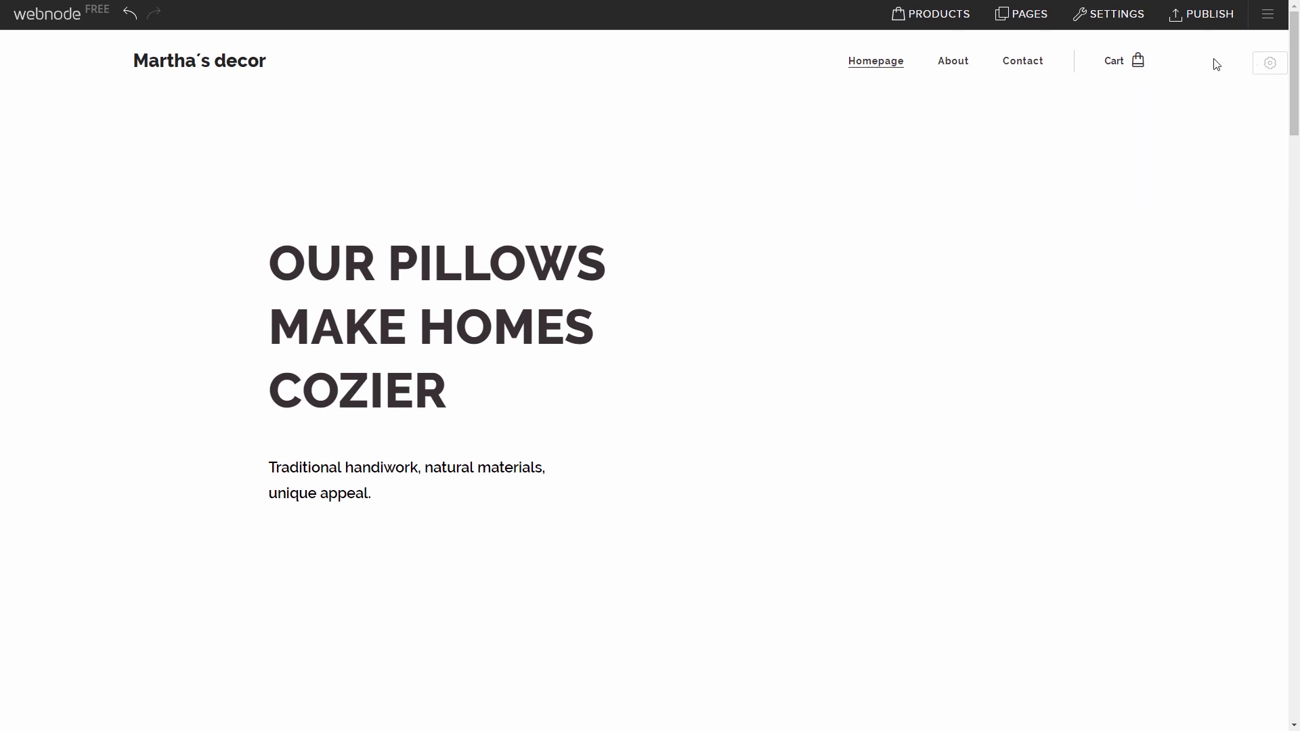
scroll(1263, 137, down, 3)
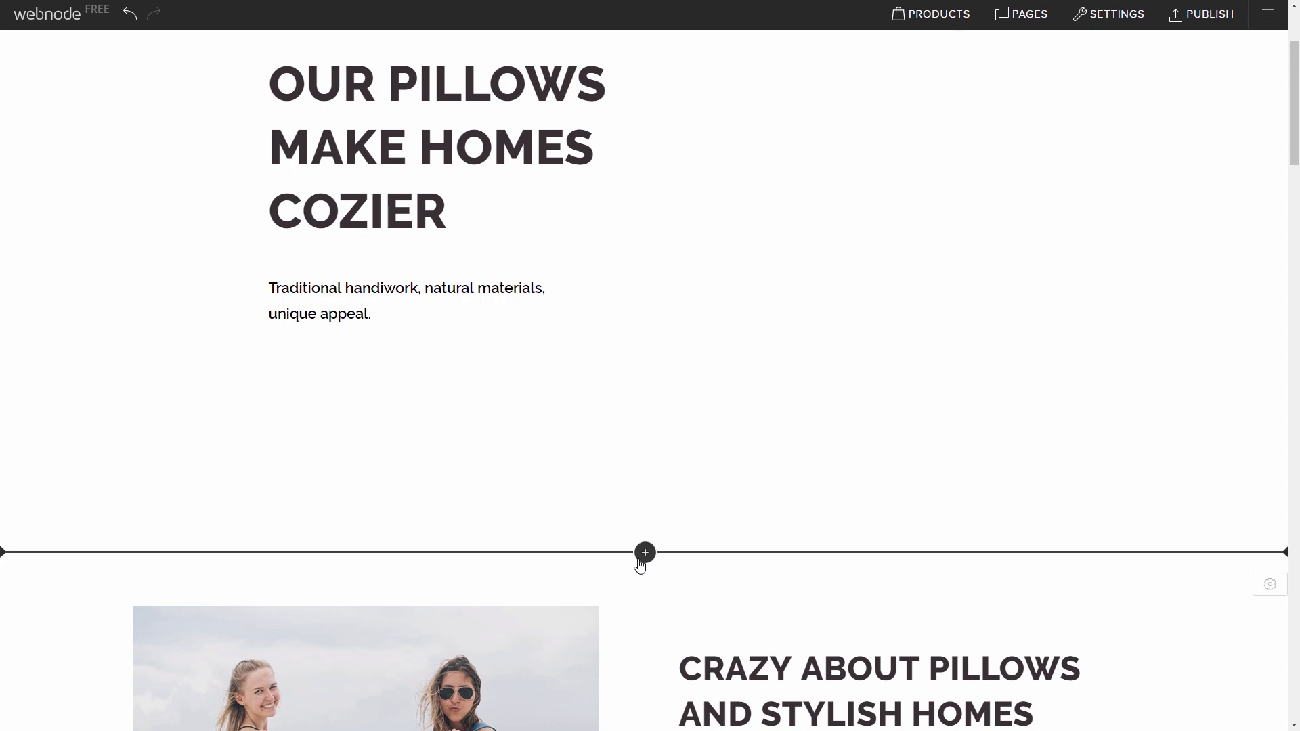
click(641, 555)
click(639, 563)
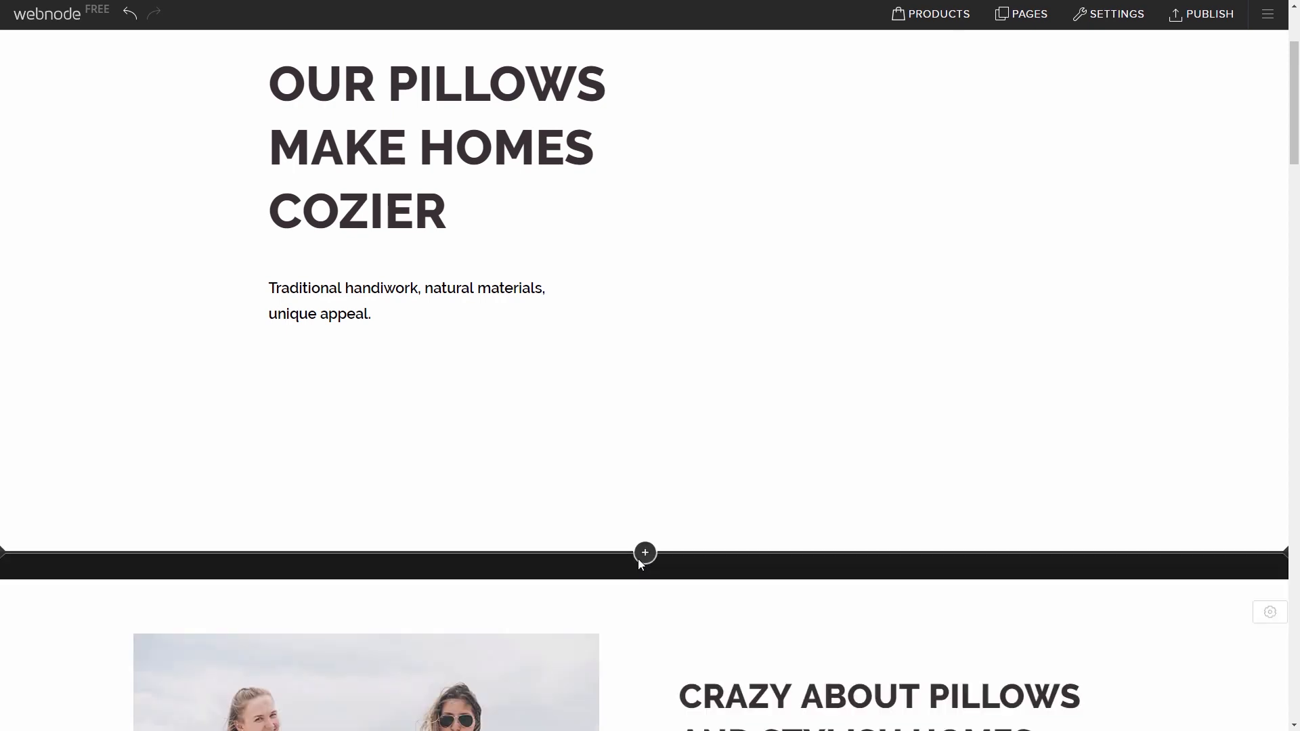
click(241, 348)
click(241, 349)
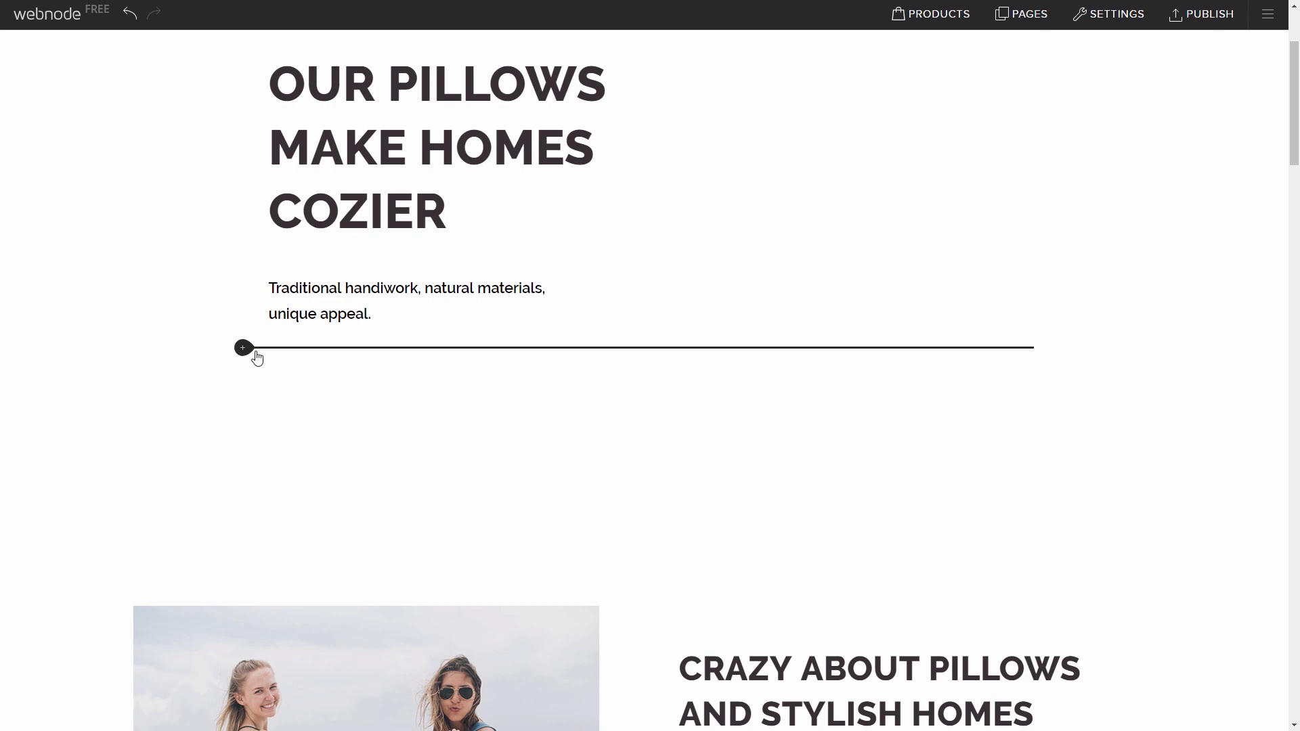
drag(1292, 126, 1293, 79)
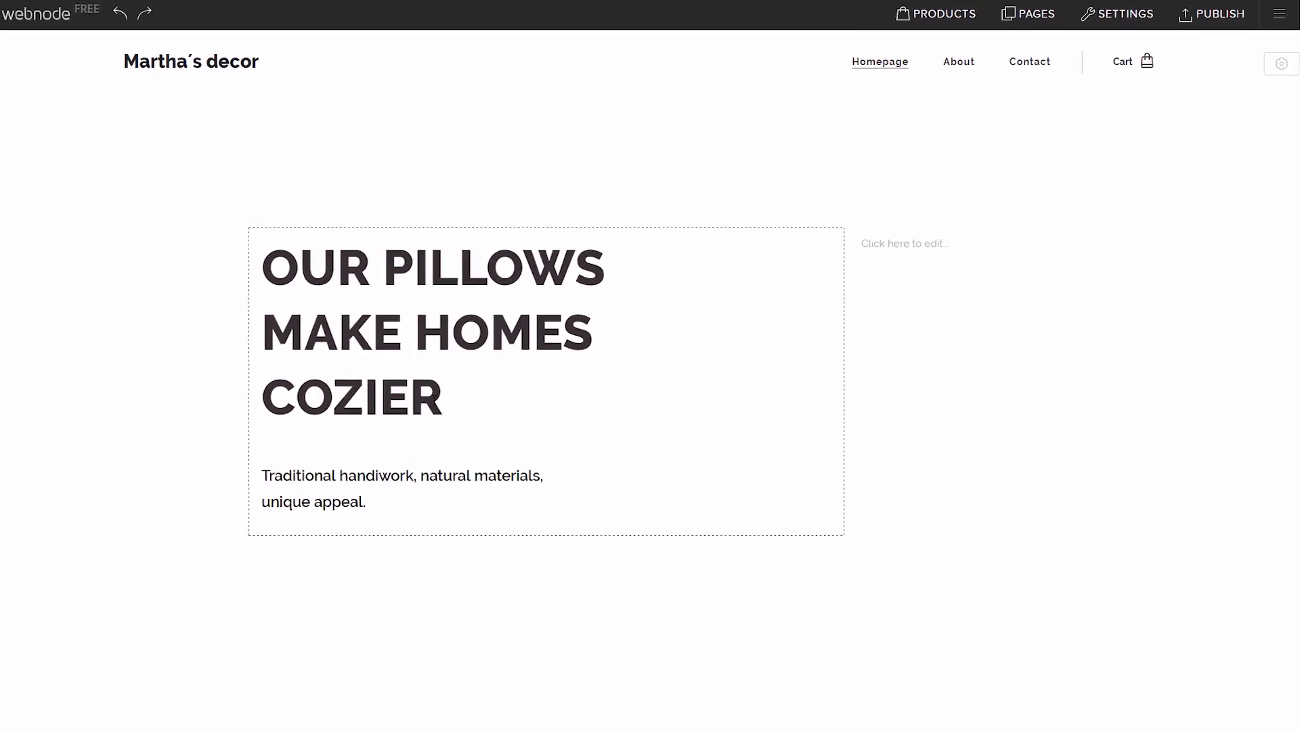
Replace the header headline with "MARTHA'S HOMEMADE DECORATIONS" and format it as a bold Title.
drag(448, 400, 235, 274)
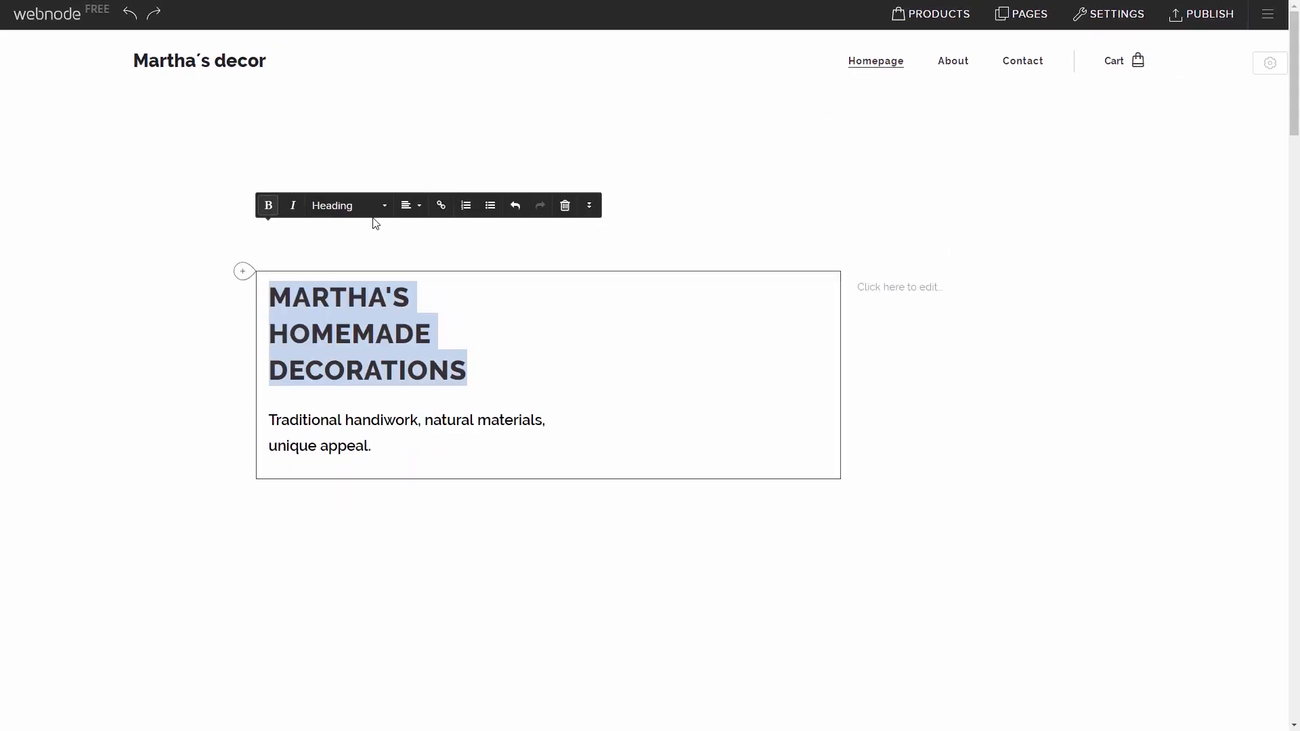
click(376, 208)
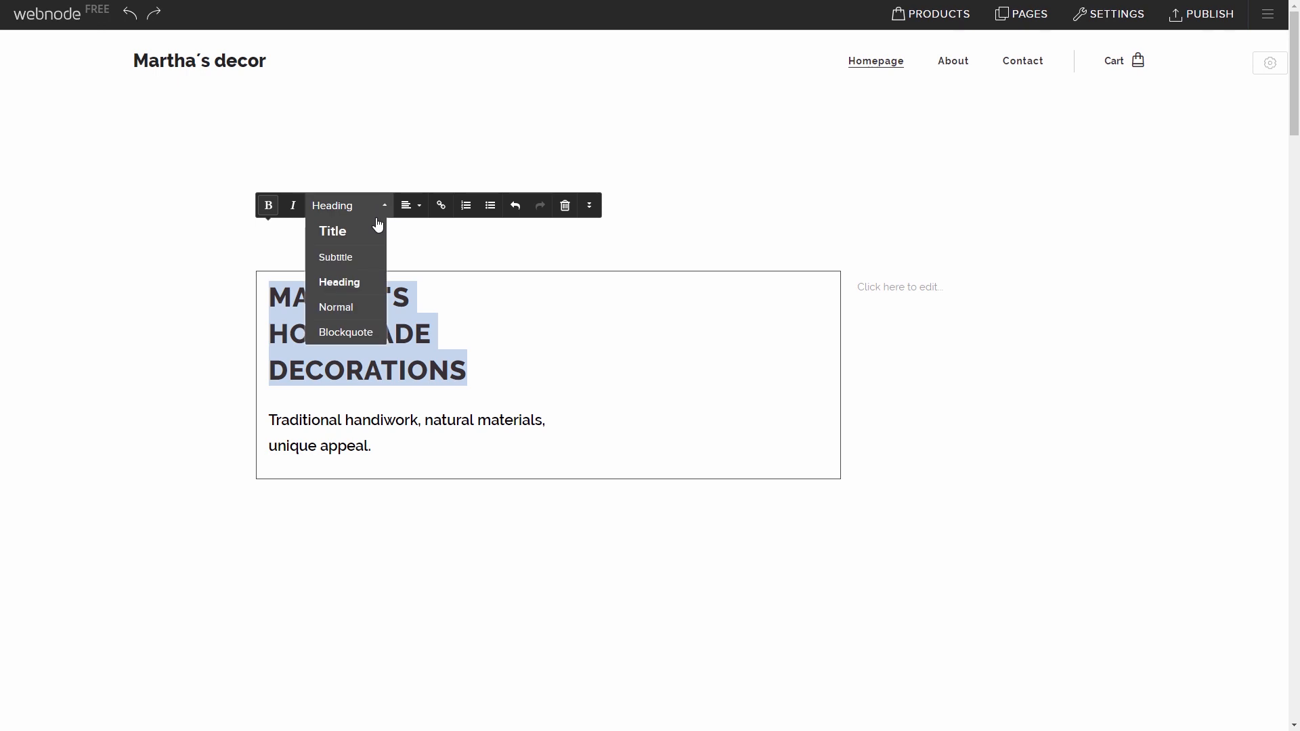
click(335, 231)
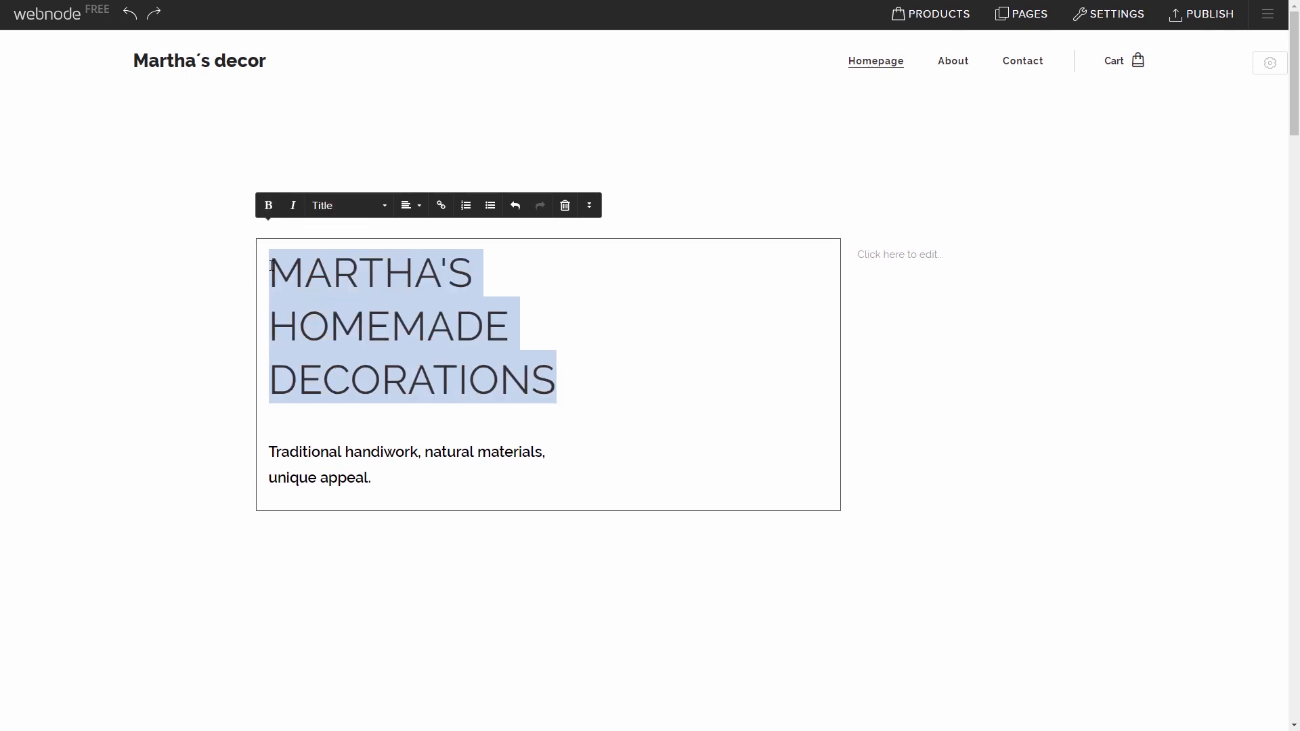
click(293, 206)
click(293, 205)
click(268, 206)
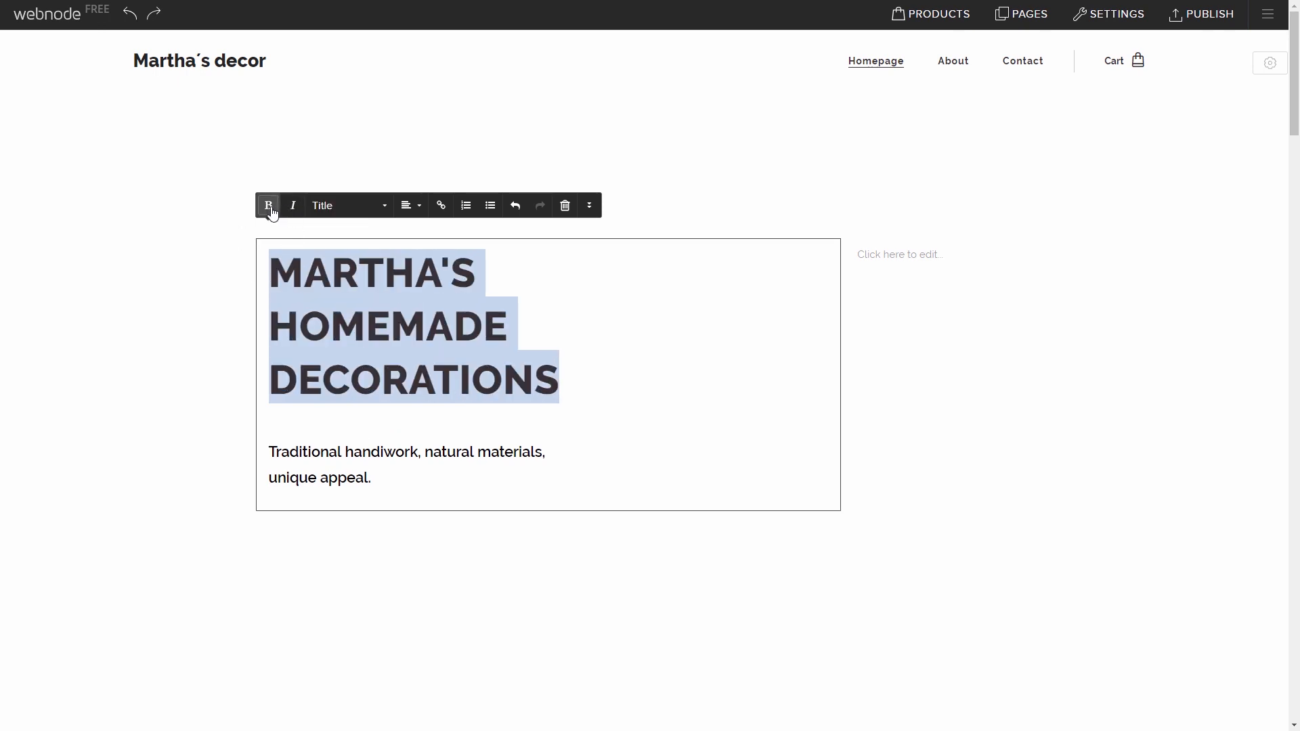
Enlarge the headline's font size and narrow its text column in favour of the empty text block beside it.
click(587, 207)
click(381, 224)
click(381, 225)
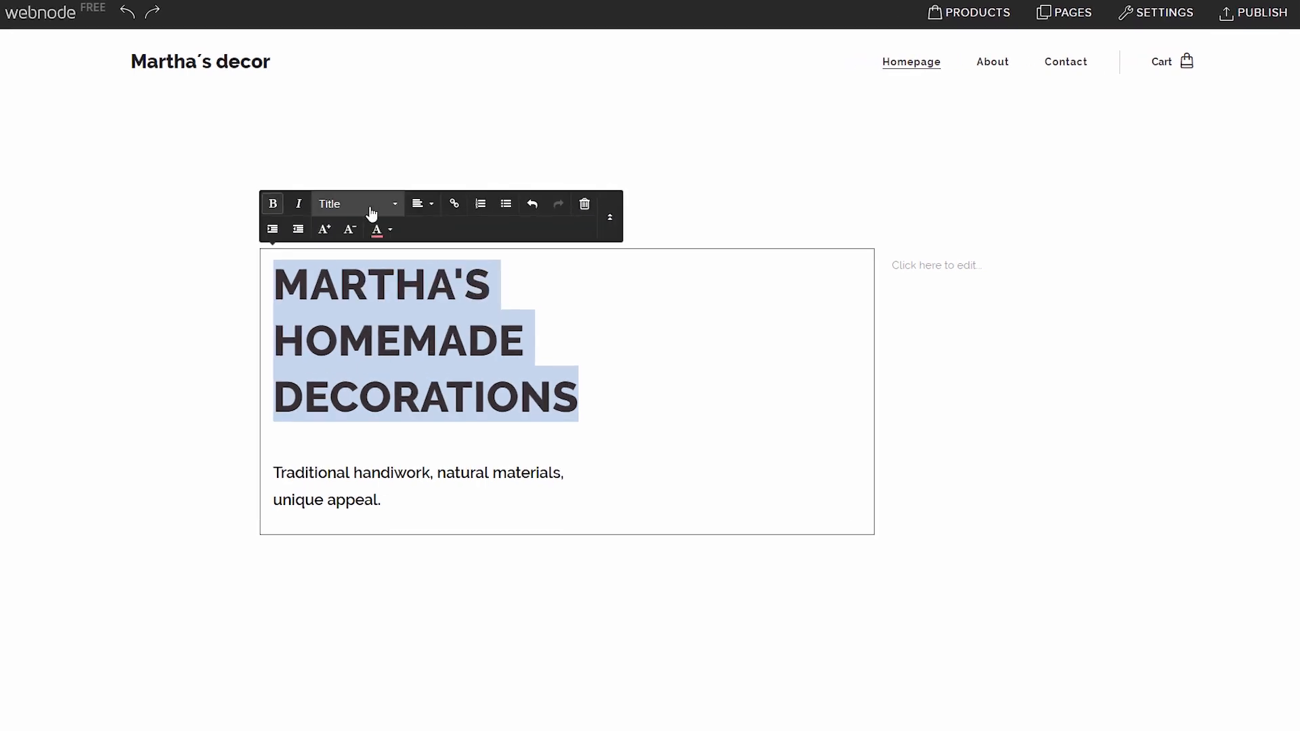
click(318, 220)
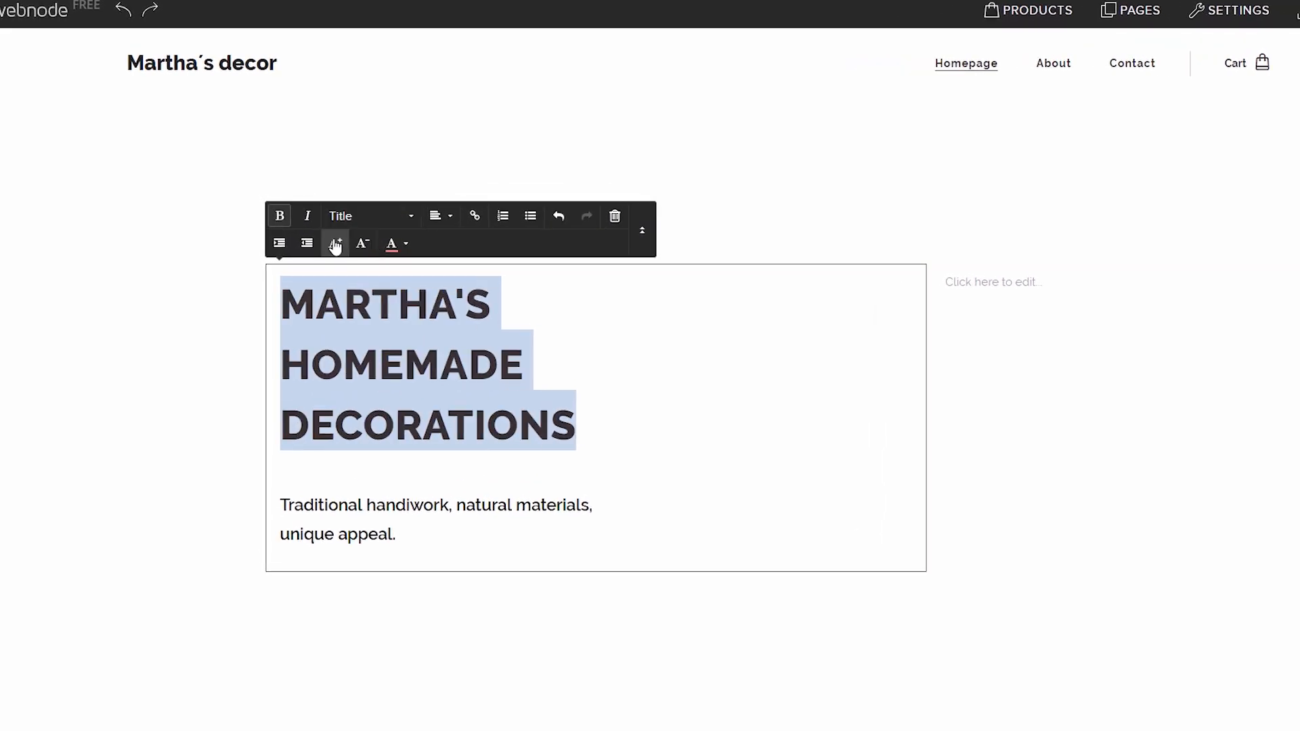
click(335, 245)
click(335, 245)
drag(930, 366, 865, 380)
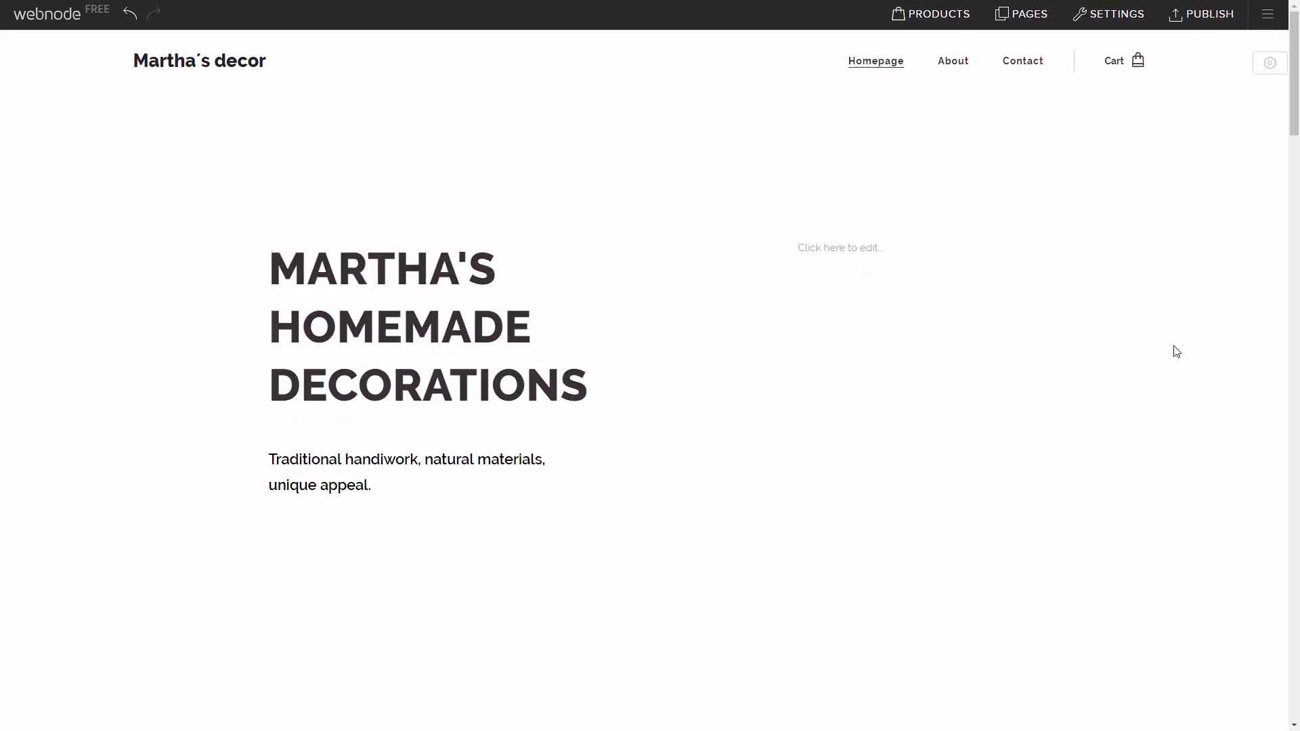
Upload the photo of a potted plant beside a framed picture and use it as the website header background.
click(1269, 62)
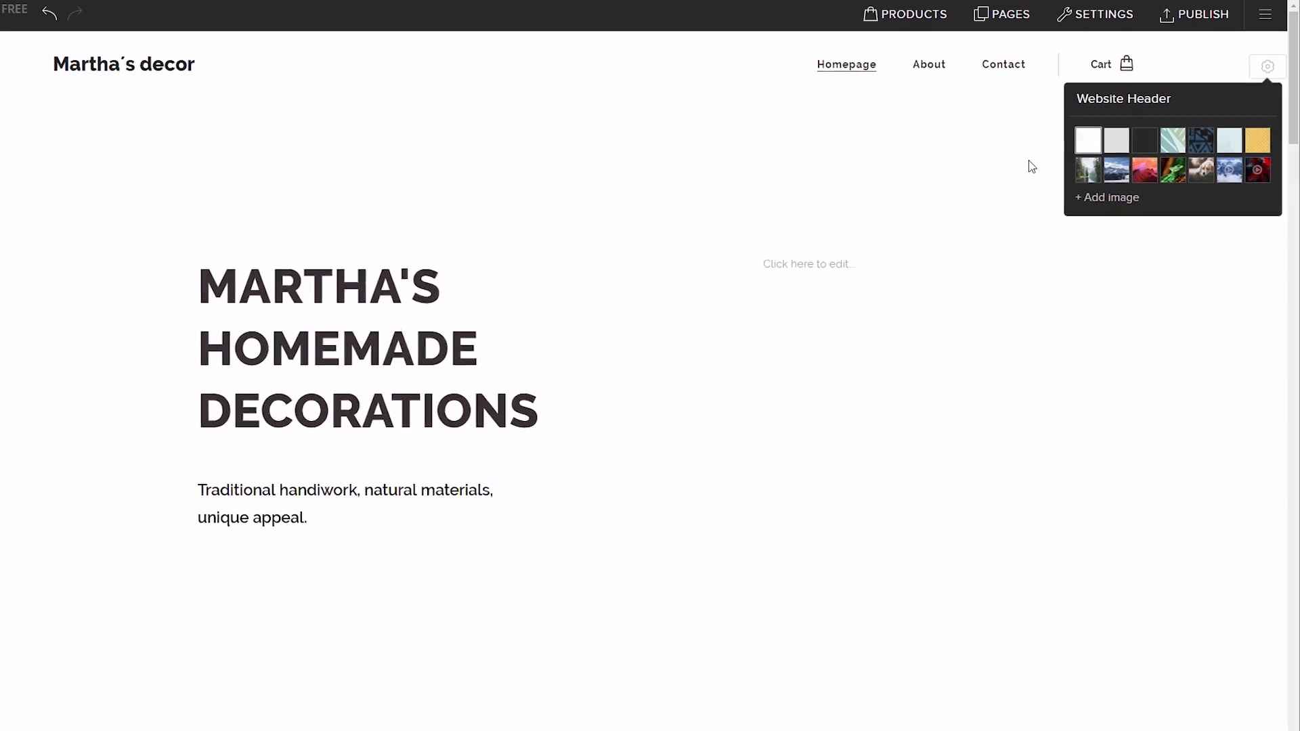
click(1091, 203)
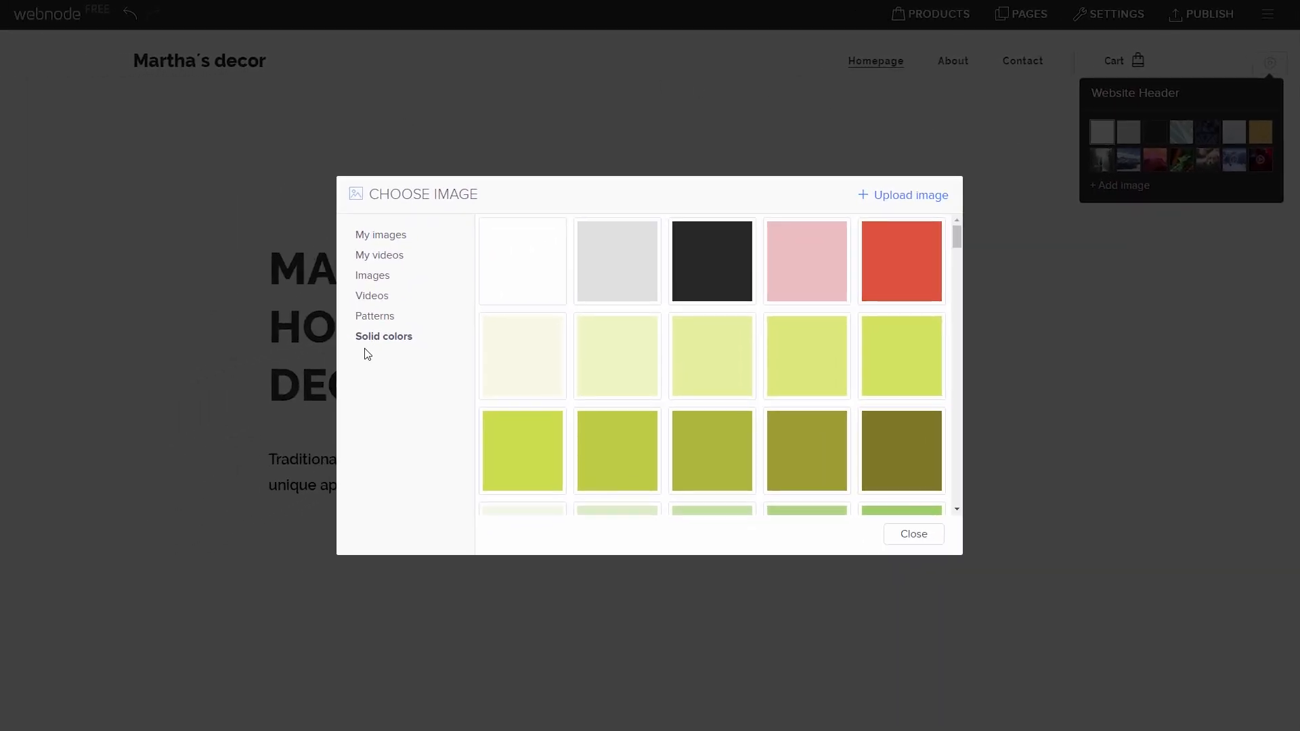
click(384, 317)
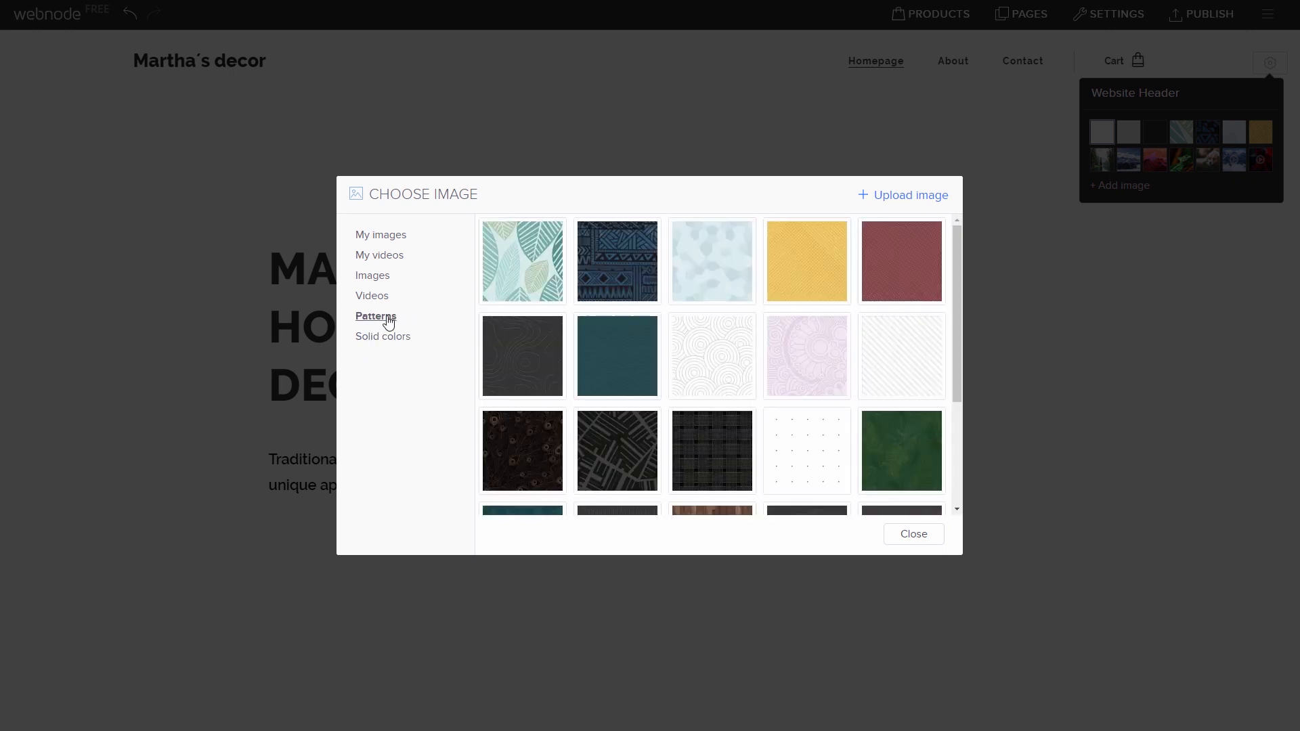
click(389, 279)
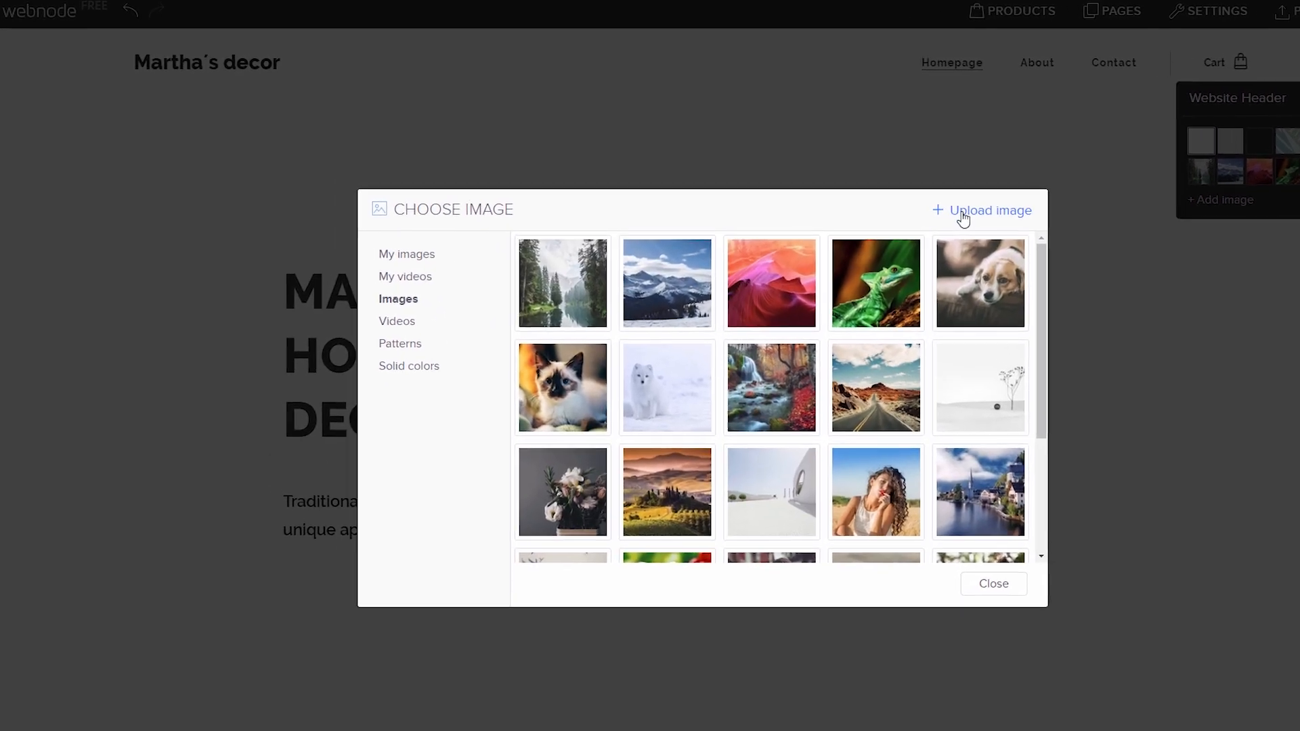
click(886, 198)
click(577, 152)
click(581, 338)
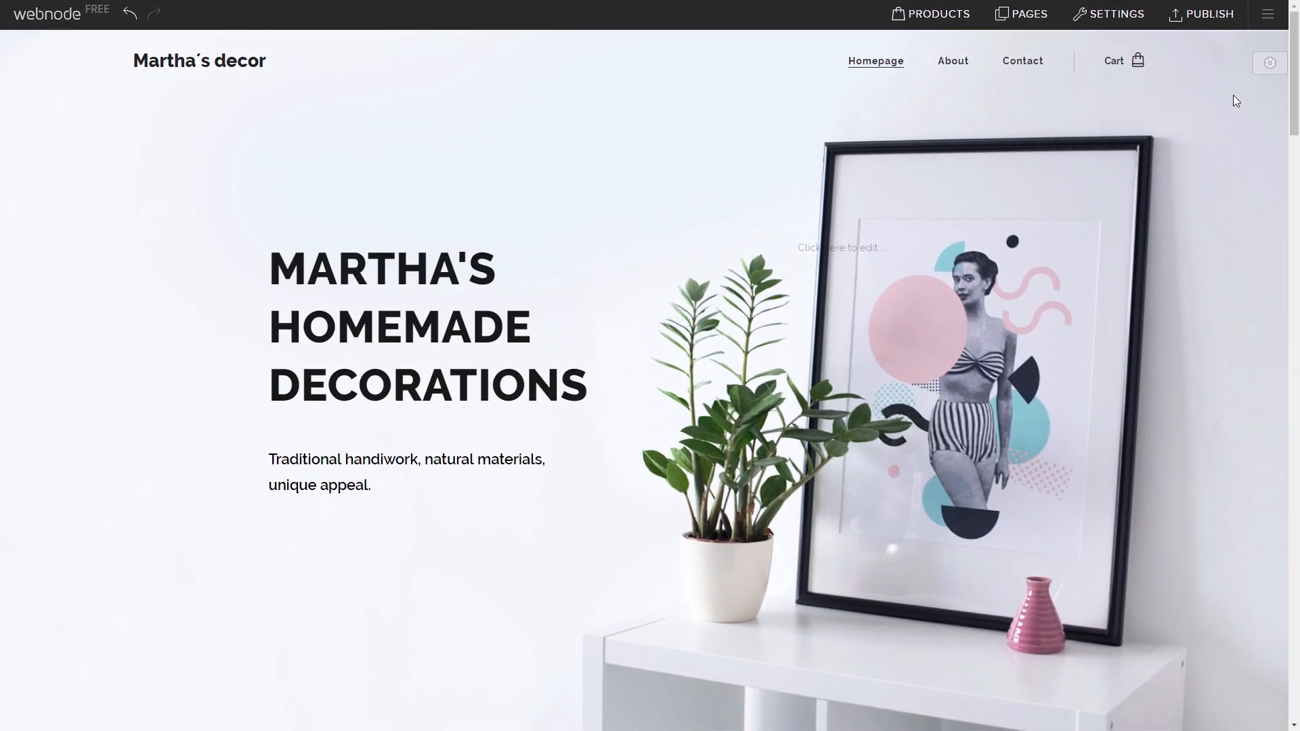
Publish the website and open its live version at example-online-store-com.webnode.com.
click(1219, 24)
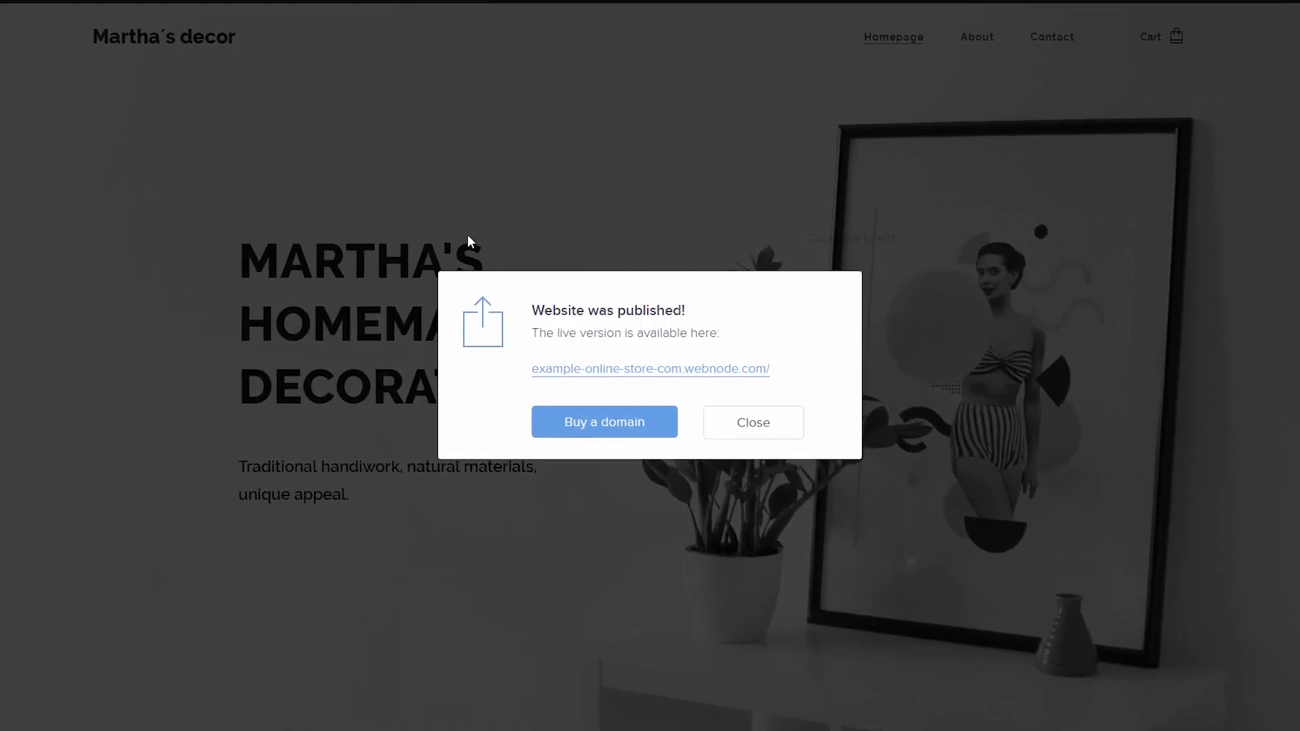
click(740, 370)
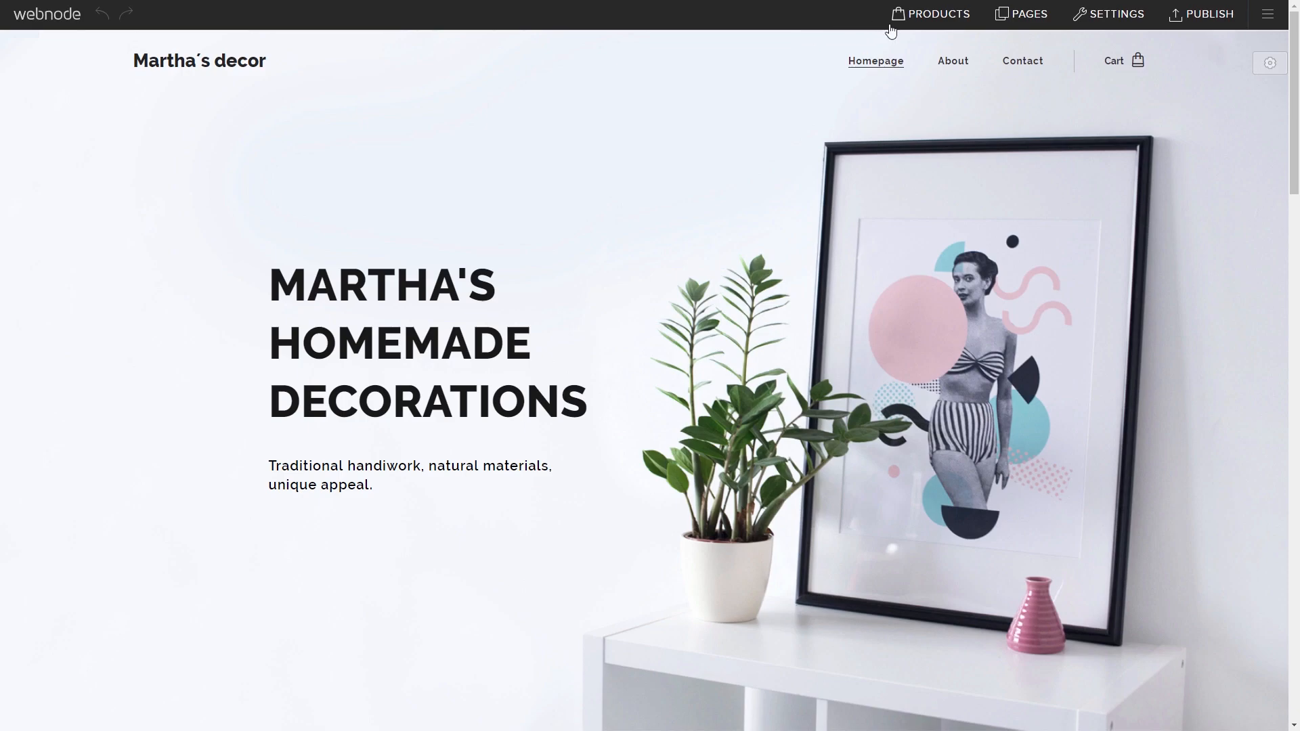
Review the products assigned to the New items, Pillows, Vases and Pictures collections.
click(939, 16)
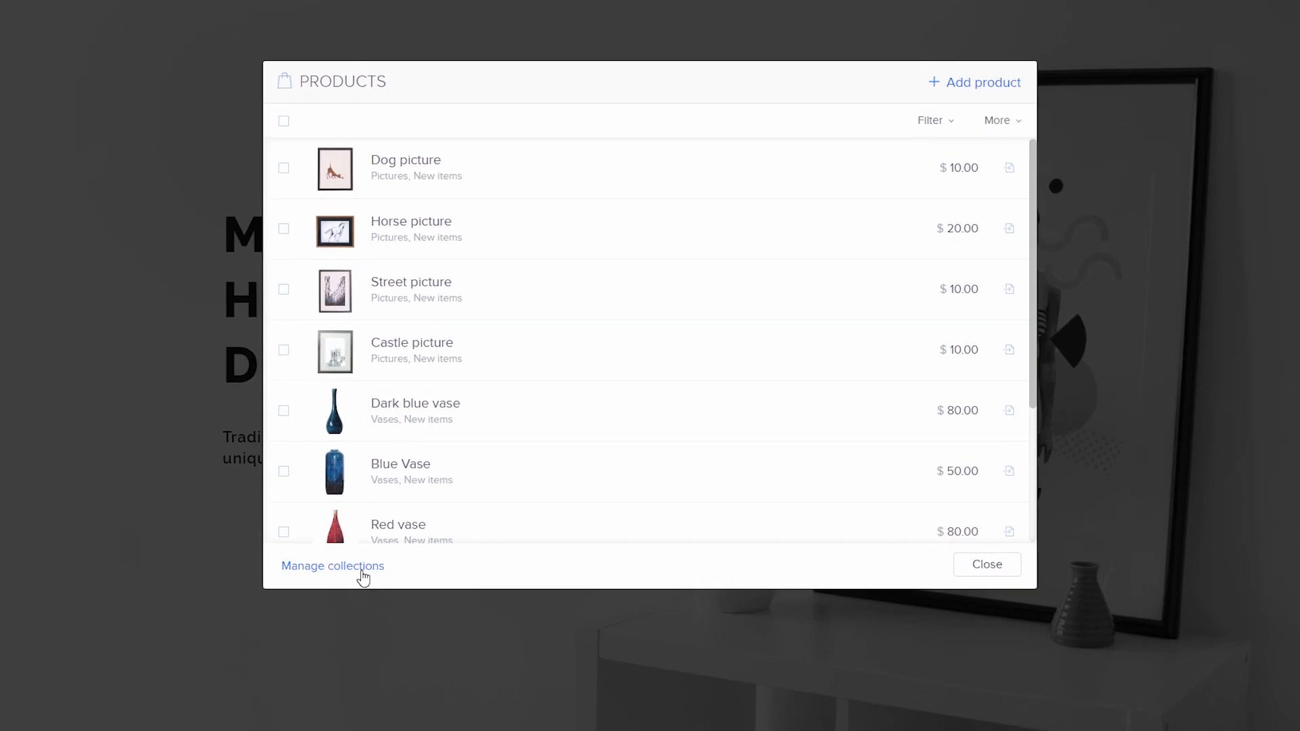
click(363, 574)
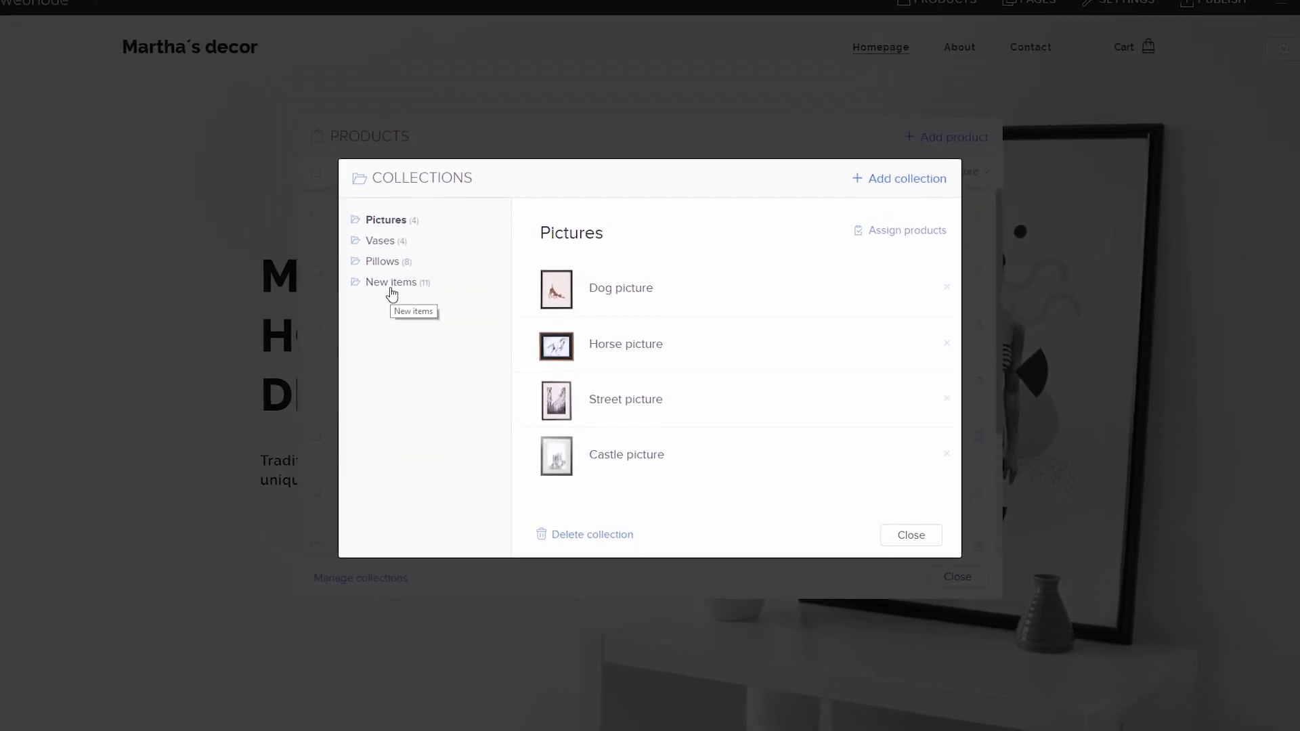
click(391, 288)
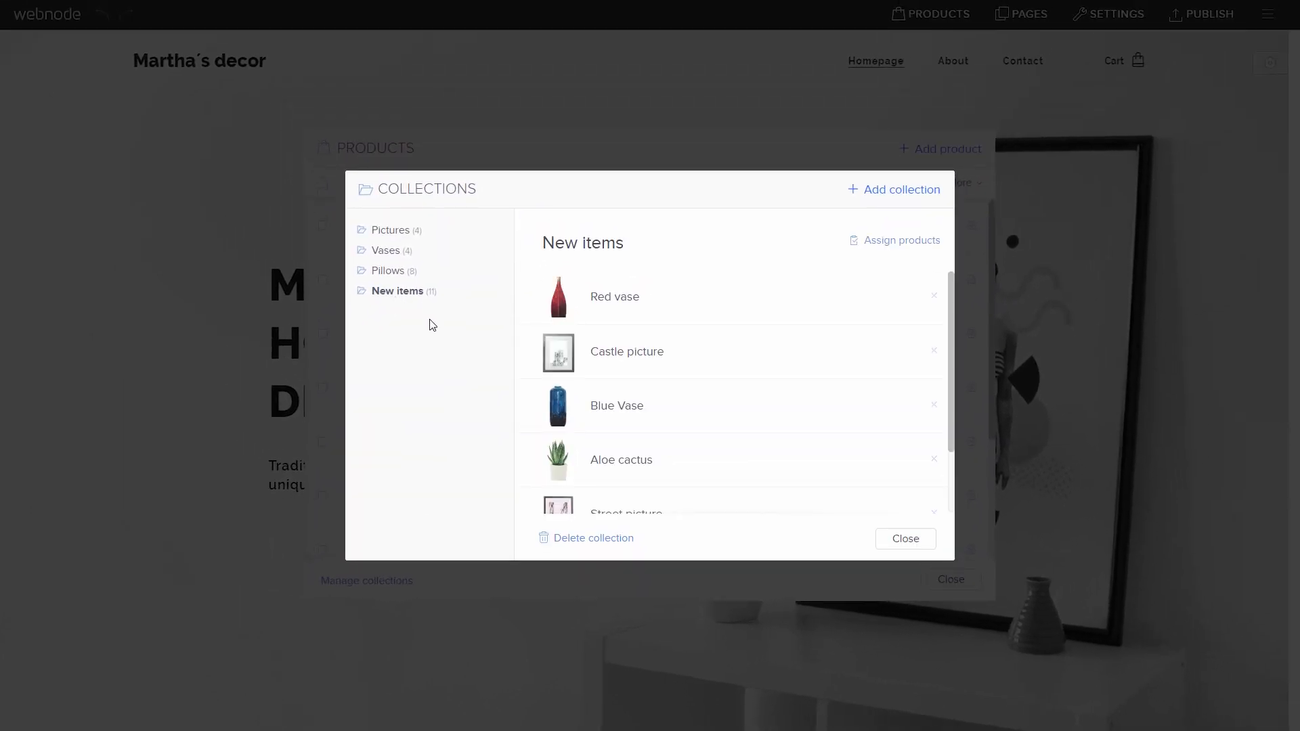
click(406, 274)
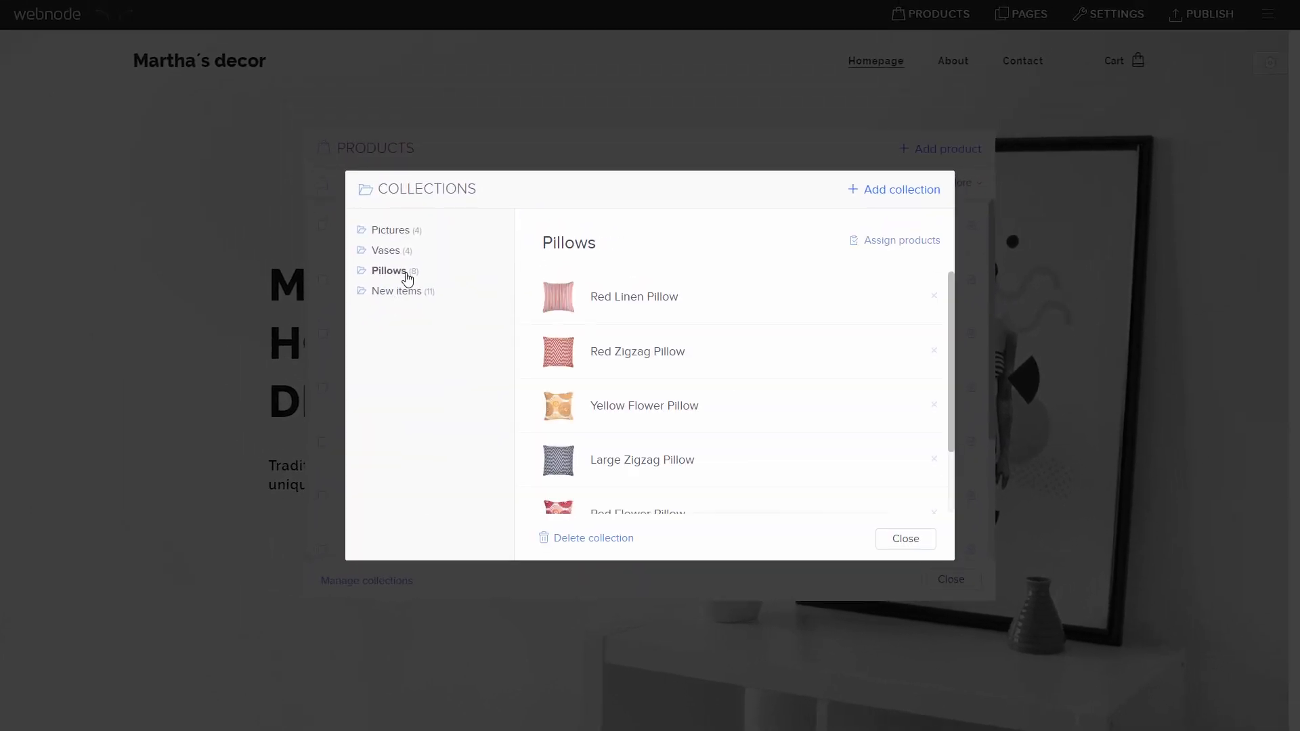
click(397, 256)
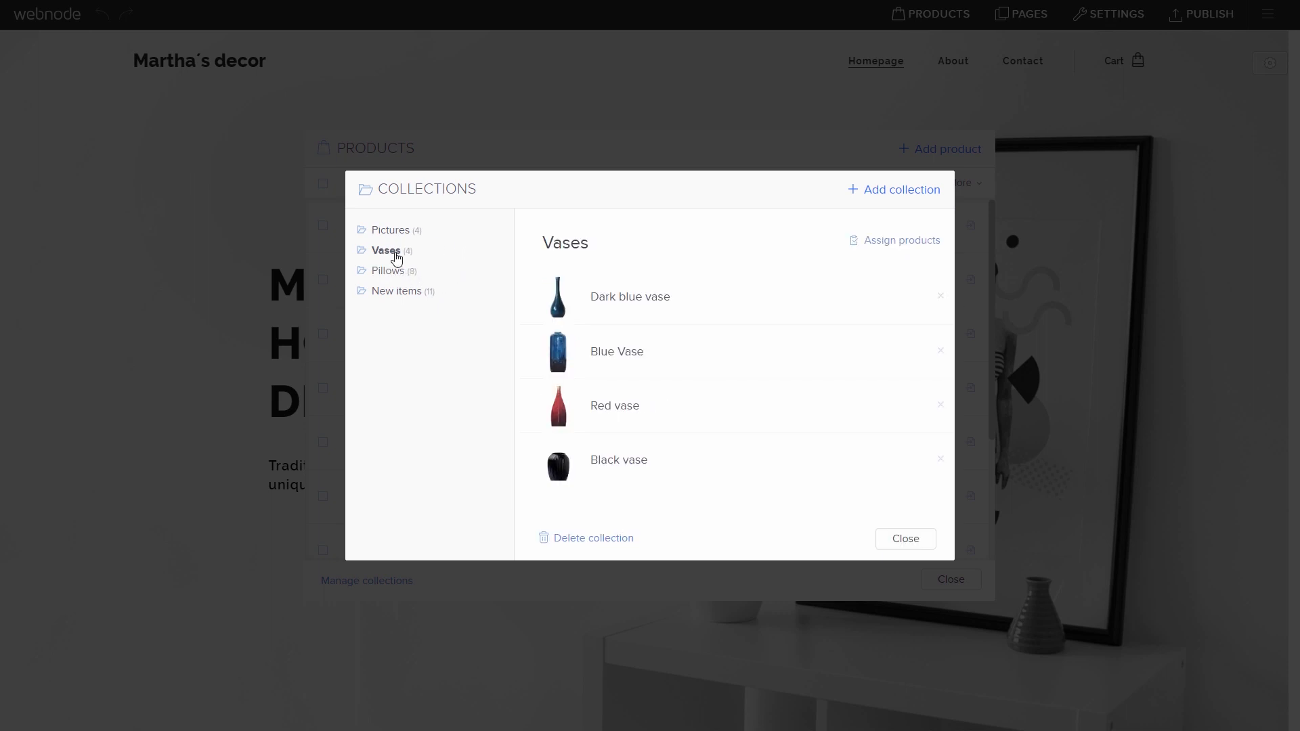
click(409, 230)
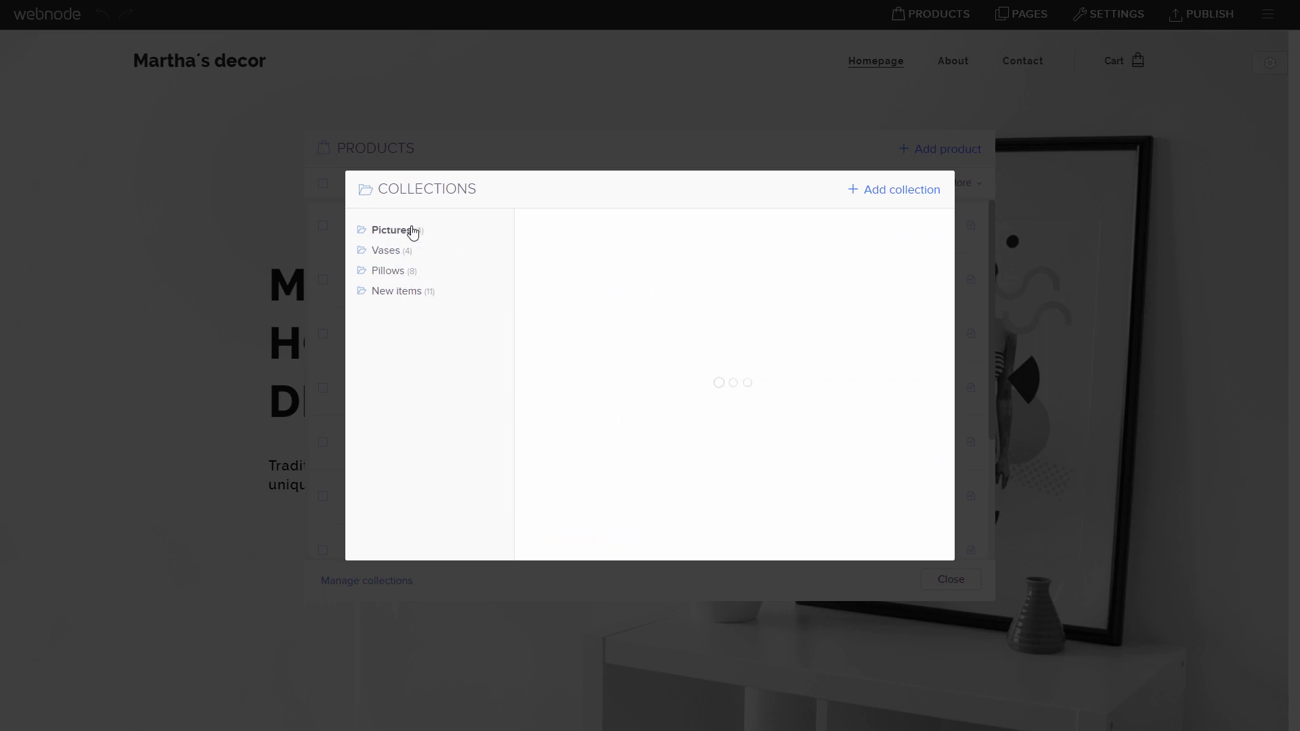
Create a new product collection named Plants.
click(863, 197)
click(573, 364)
text(Plants)
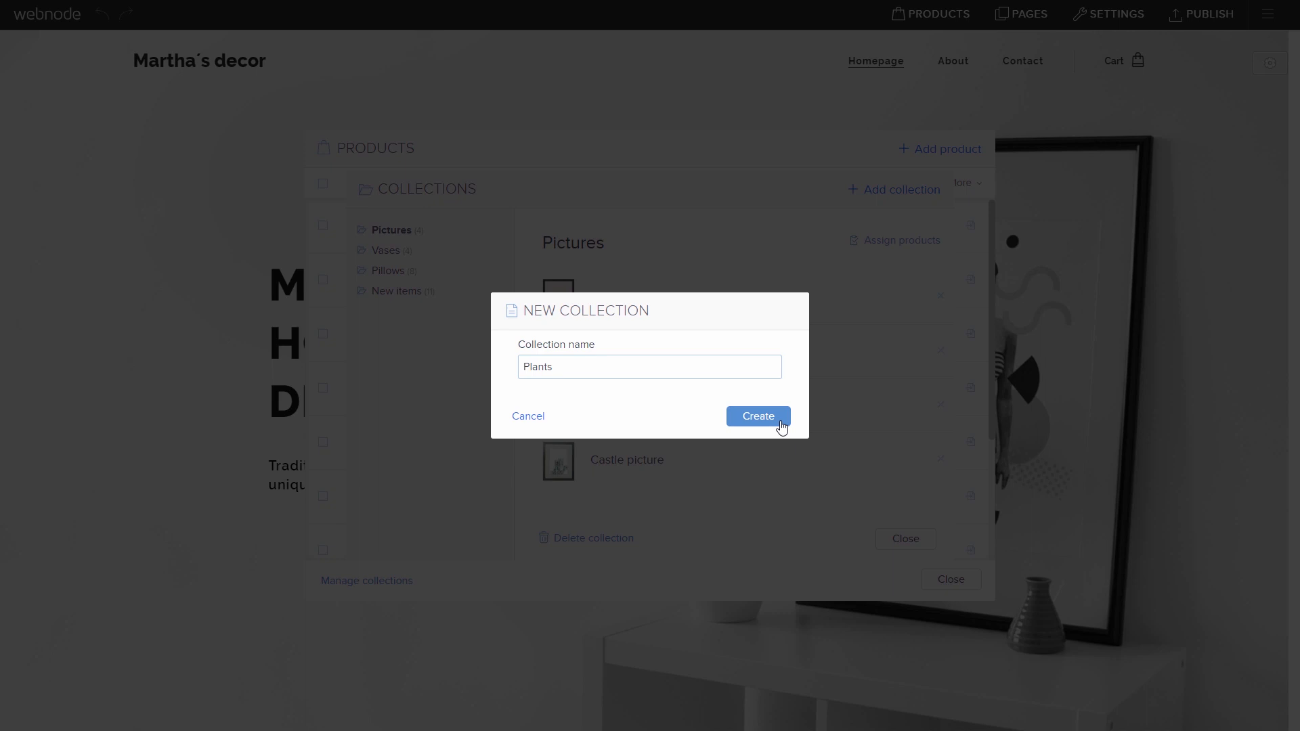
click(782, 428)
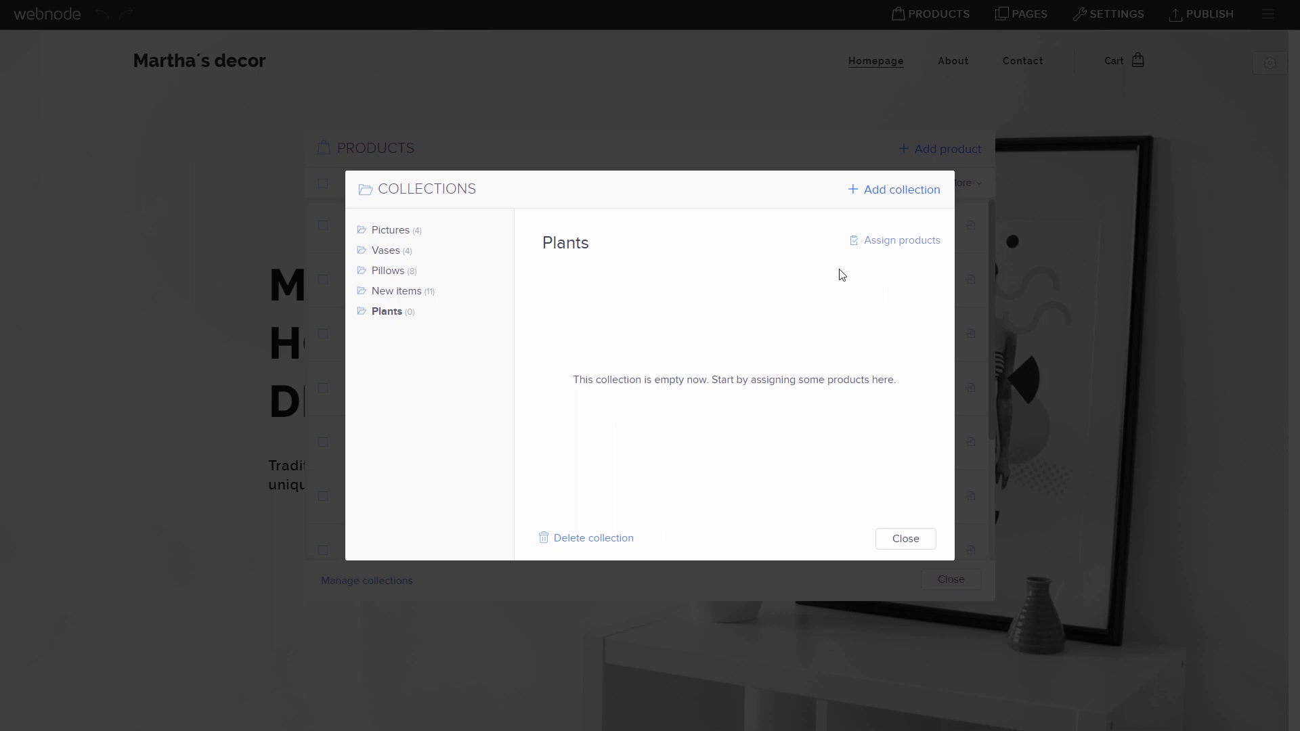
Assign Aloe cactus, Leaf plant and Small cactus to the Plants collection and move Small cactus to the end of its product order.
click(873, 245)
scroll(931, 318, down, 1)
click(862, 442)
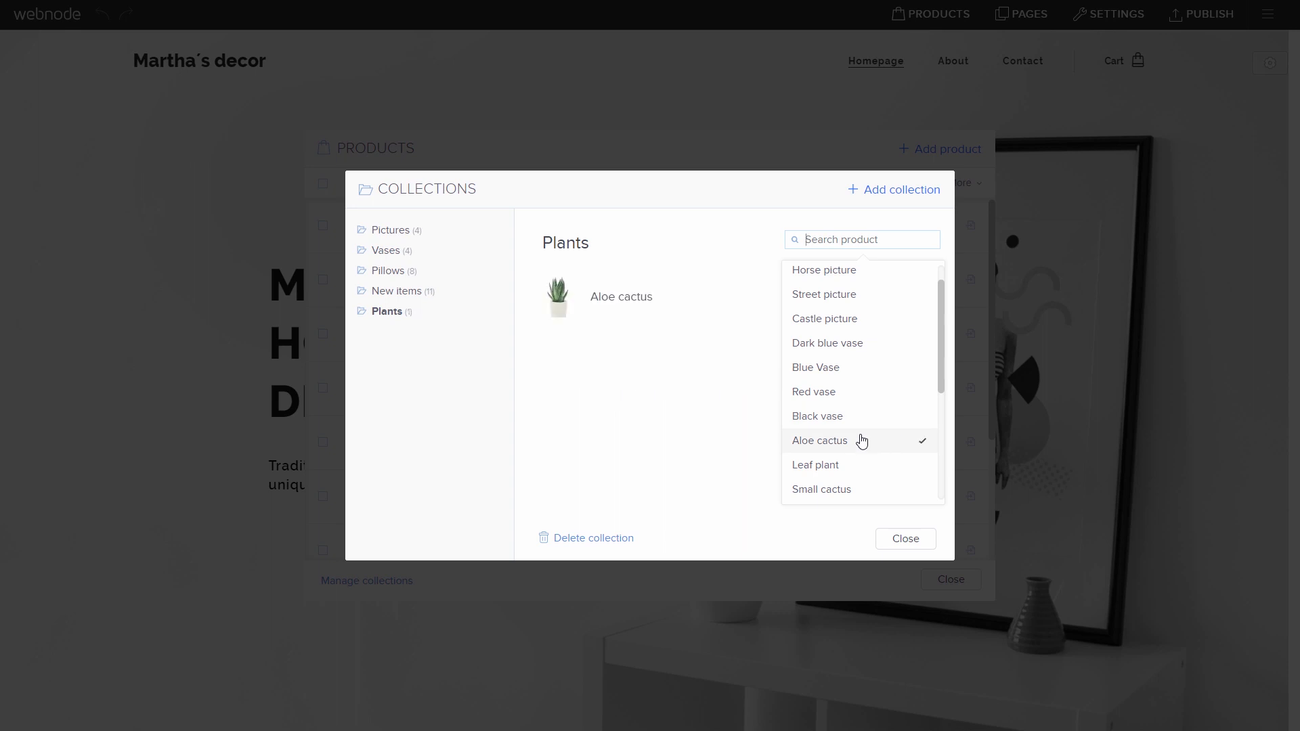
click(860, 467)
click(866, 491)
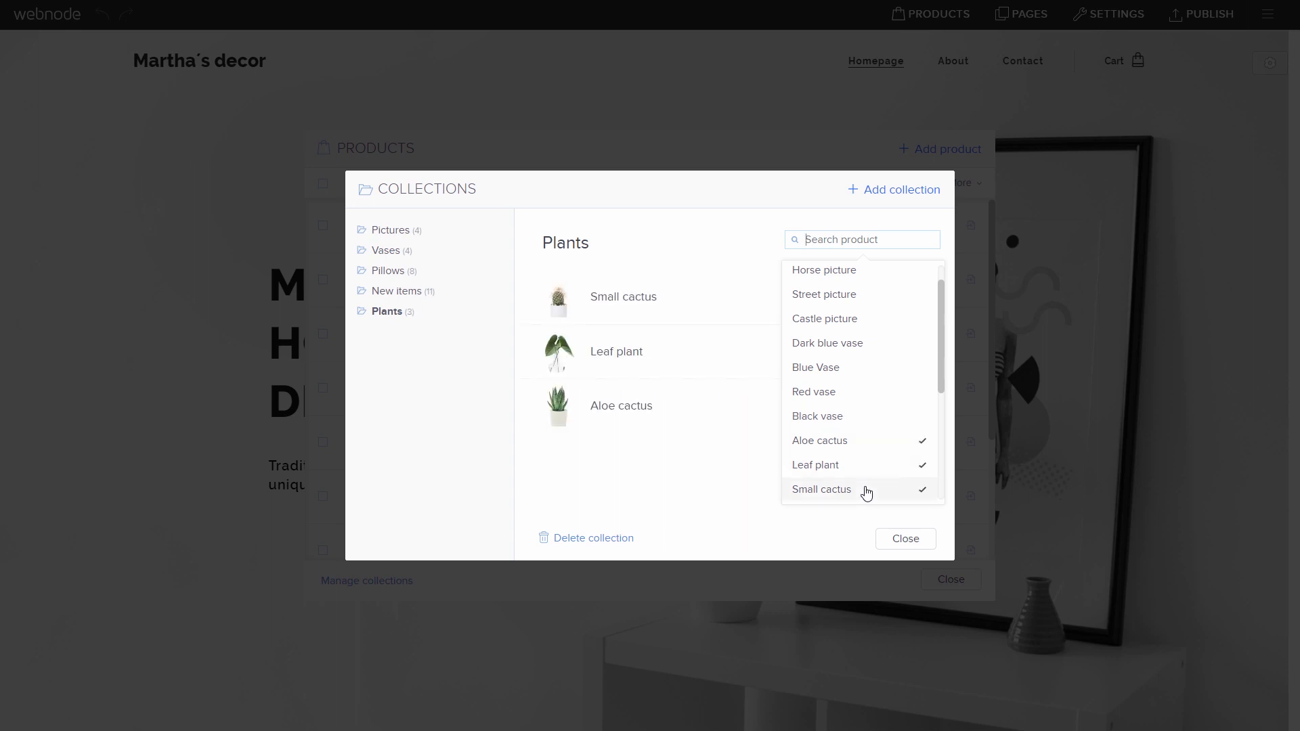
click(680, 481)
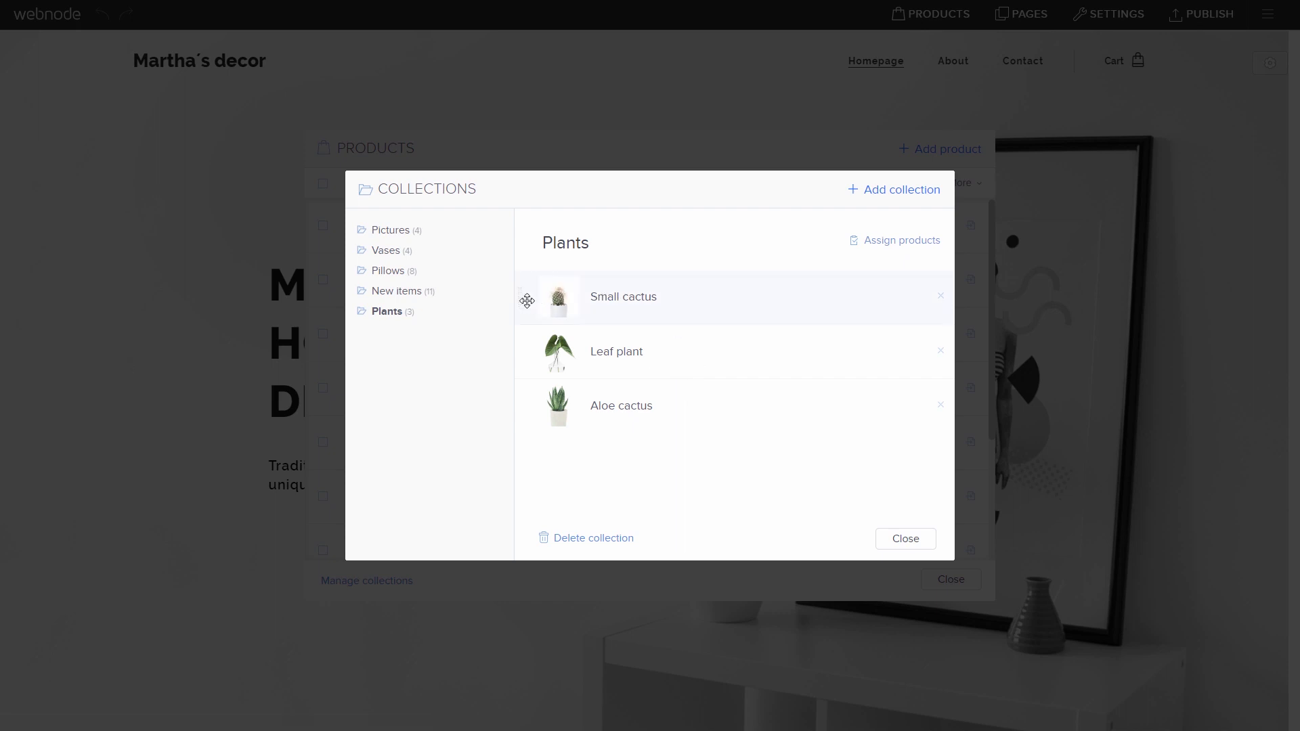
drag(522, 301, 529, 391)
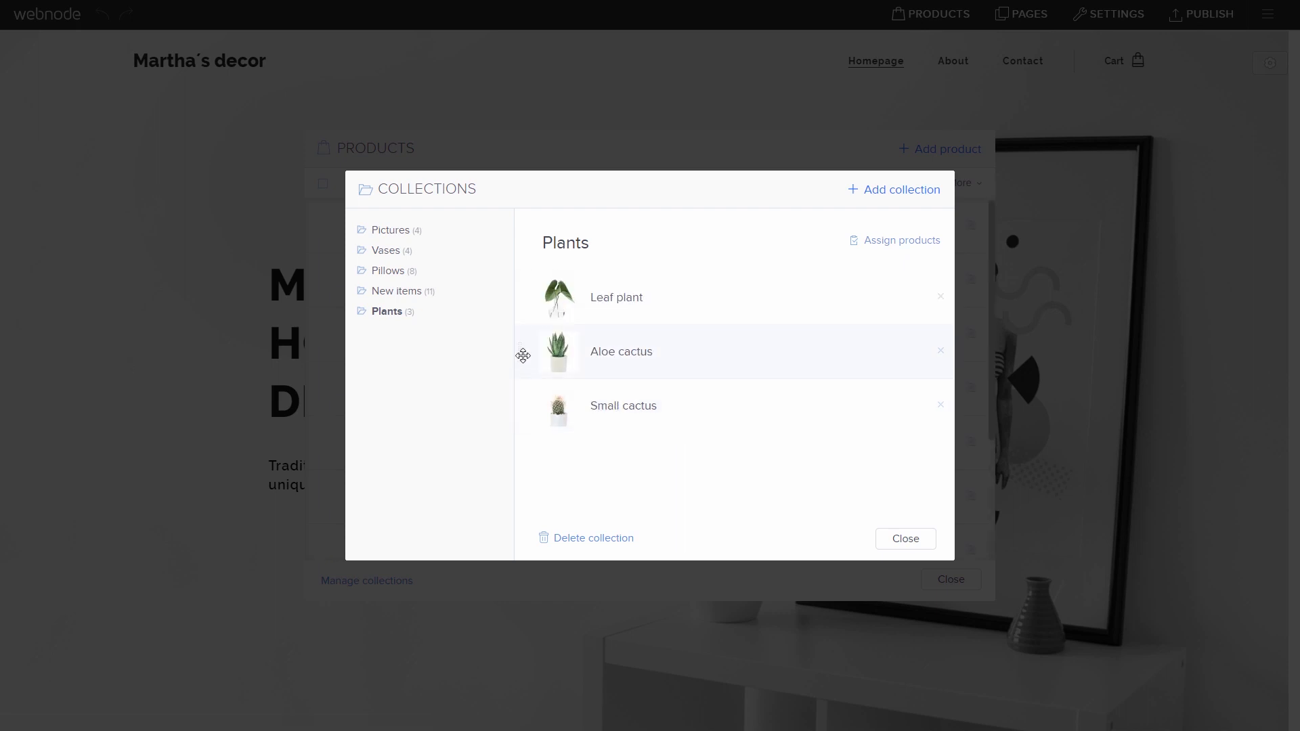
drag(524, 296, 528, 273)
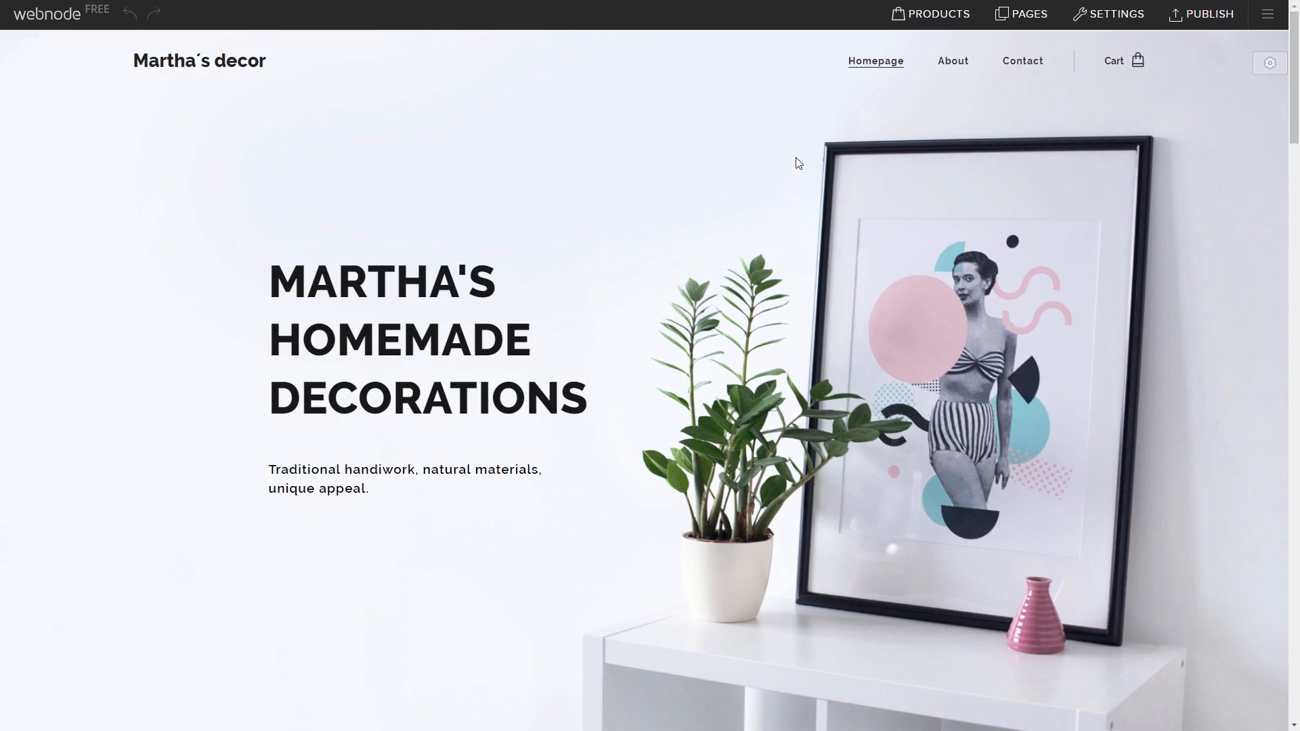
Start a new product named Ginseng Bonsai, priced at $40.00, and paste in its short description.
click(934, 15)
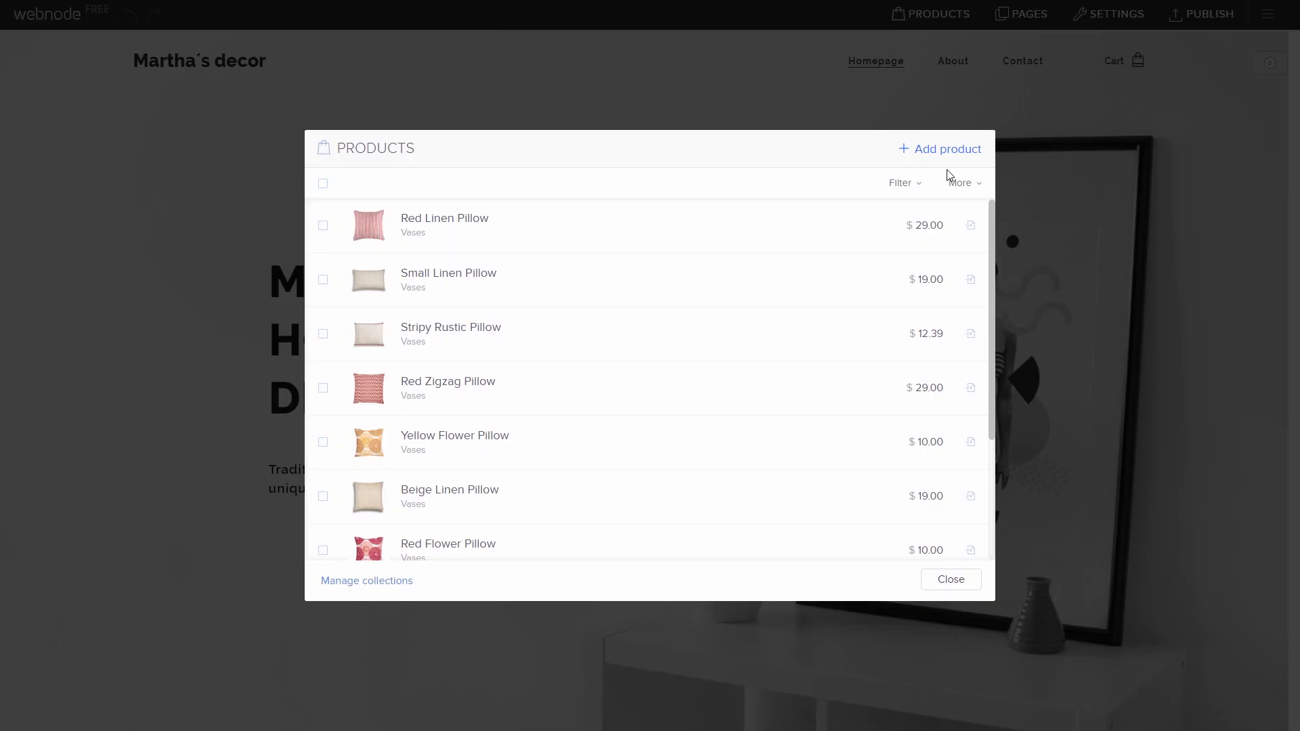
click(946, 150)
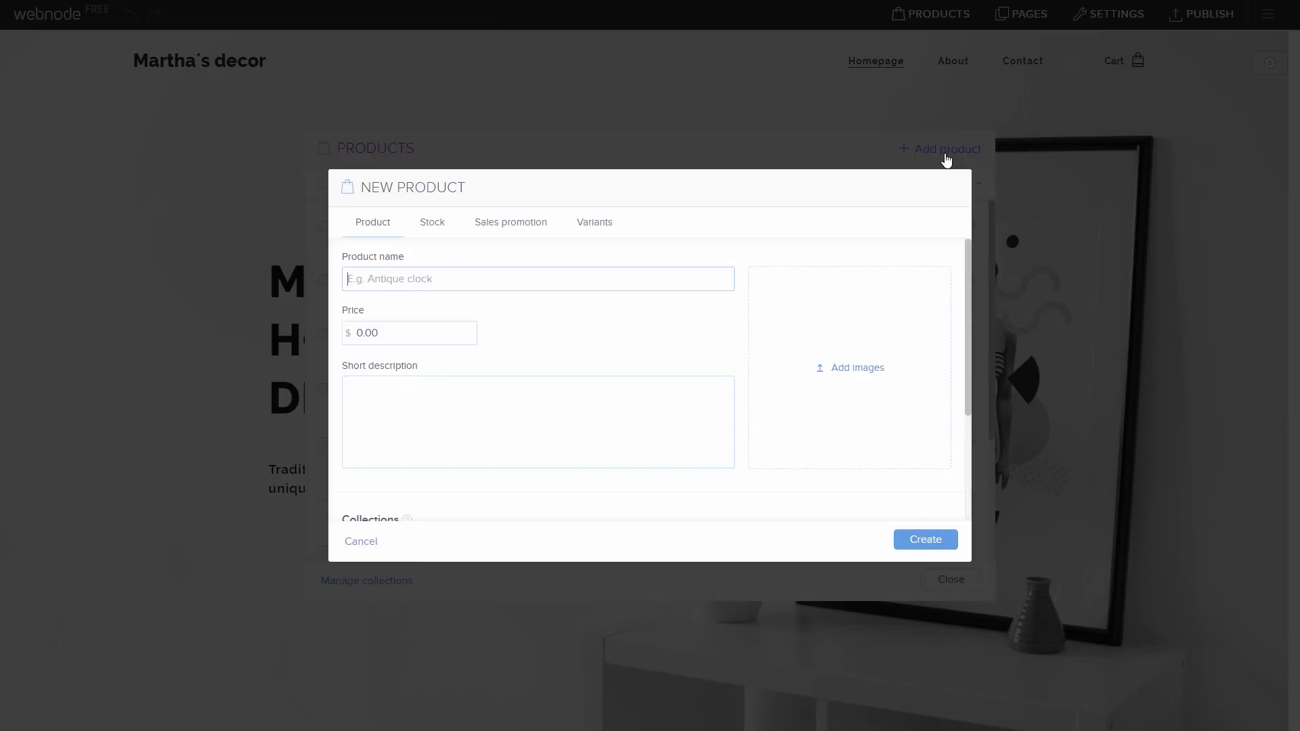
text(Ginseng Bonsai)
click(408, 326)
text(40)
click(510, 337)
click(423, 385)
key(ctrl+v)
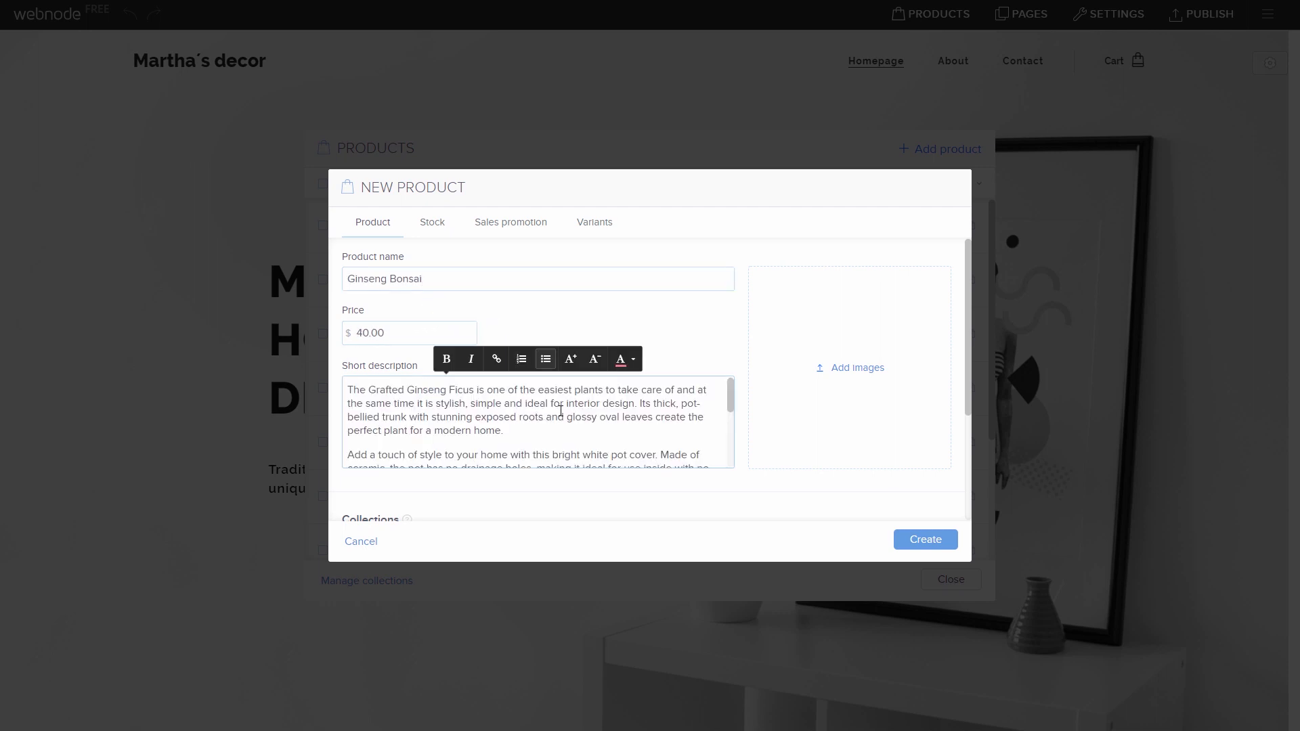
drag(733, 388, 717, 474)
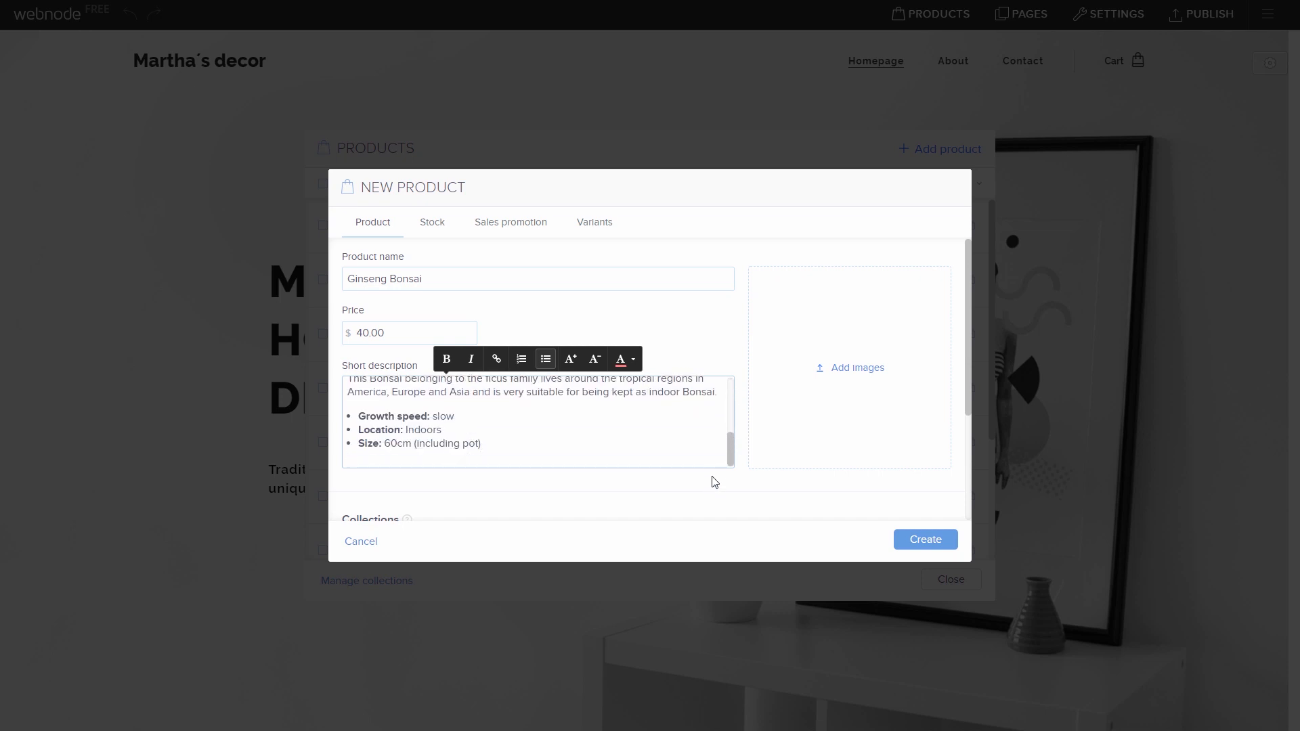
click(711, 485)
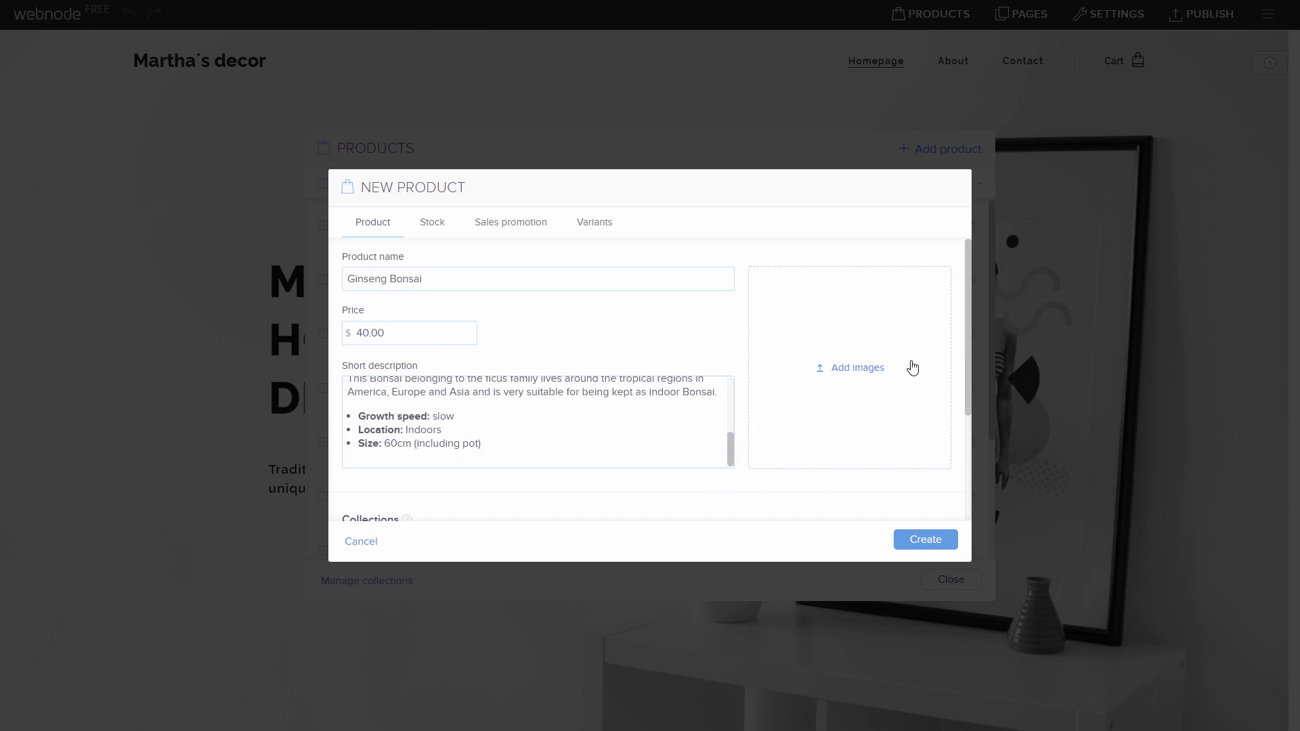
Upload the image file plant to the new product's gallery.
click(842, 390)
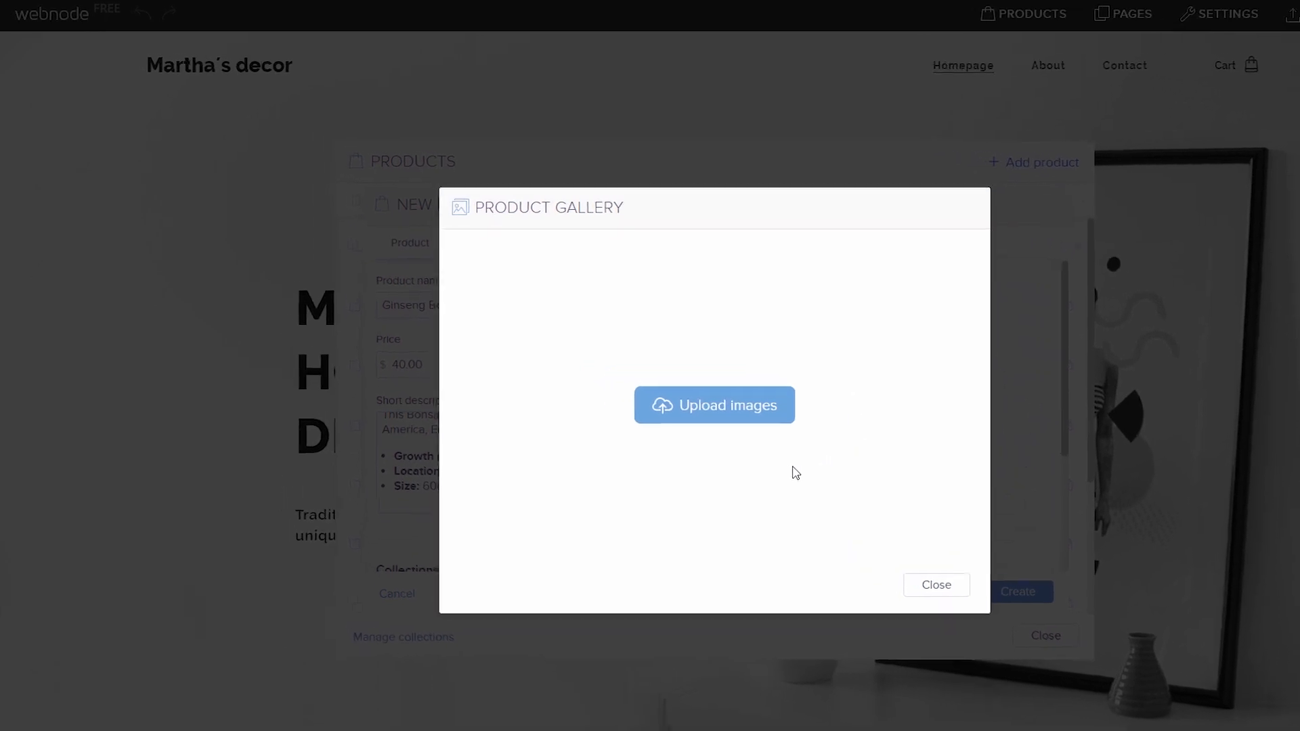
click(654, 382)
click(273, 157)
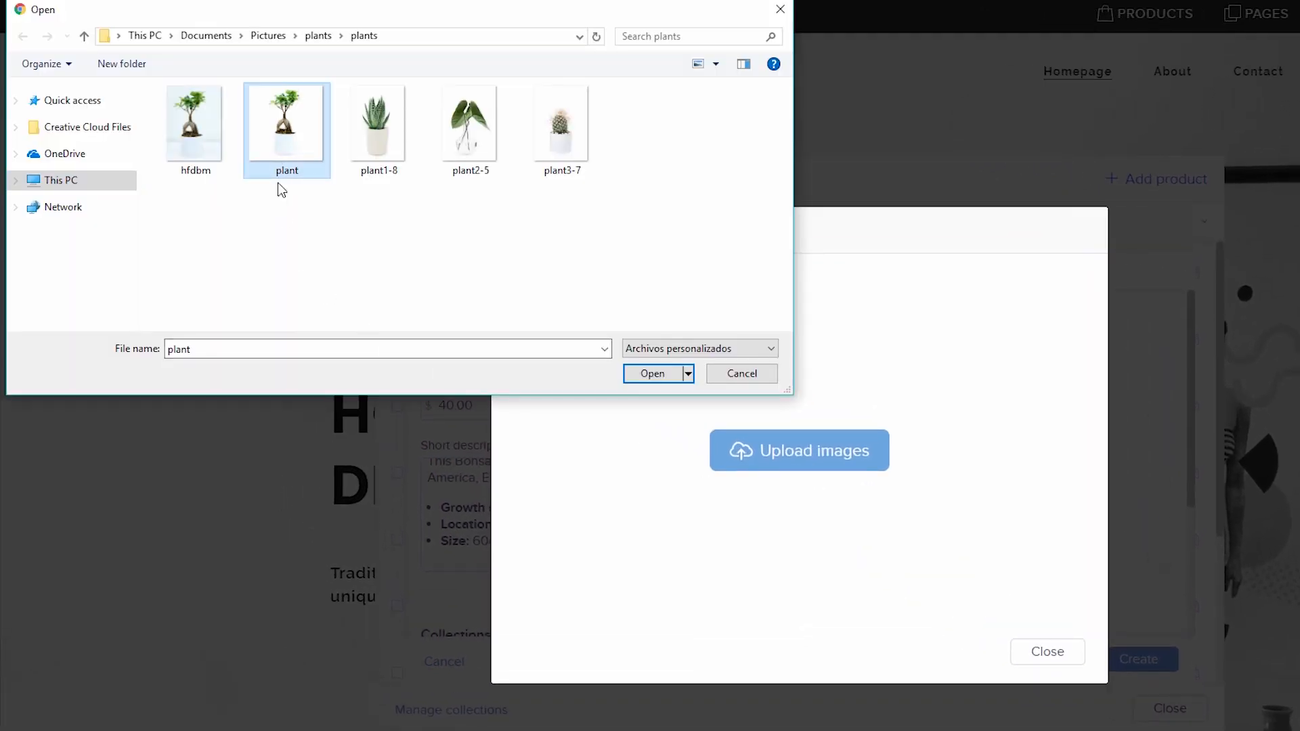
click(652, 373)
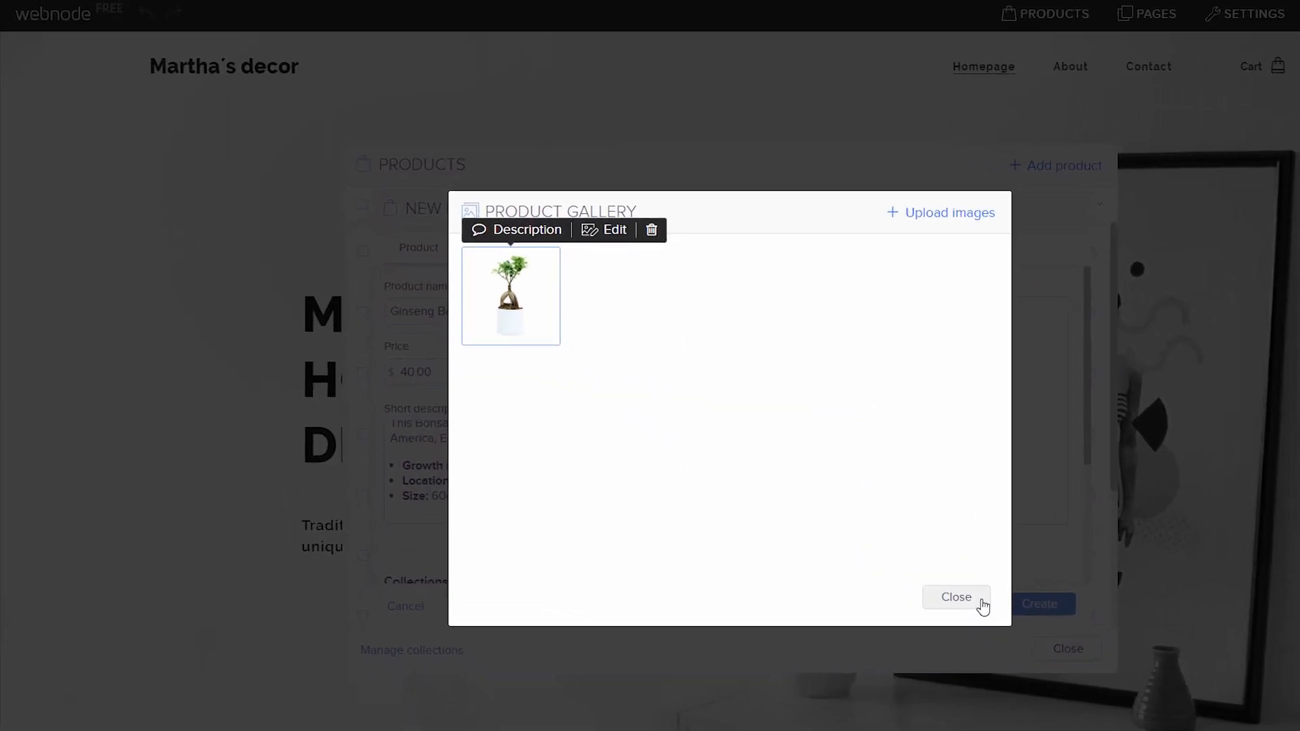
click(981, 603)
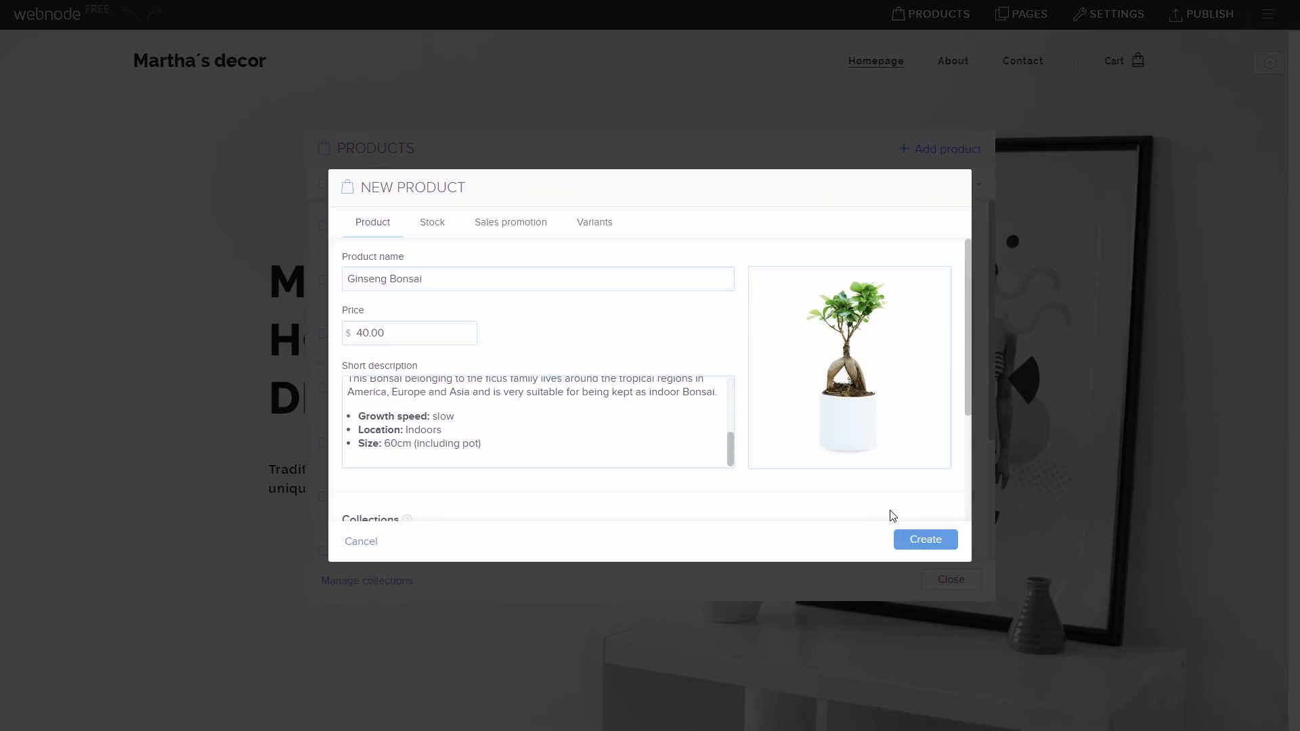
Review the new product's collection, store visibility, stock and sales promotion options.
scroll(969, 436, down, 3)
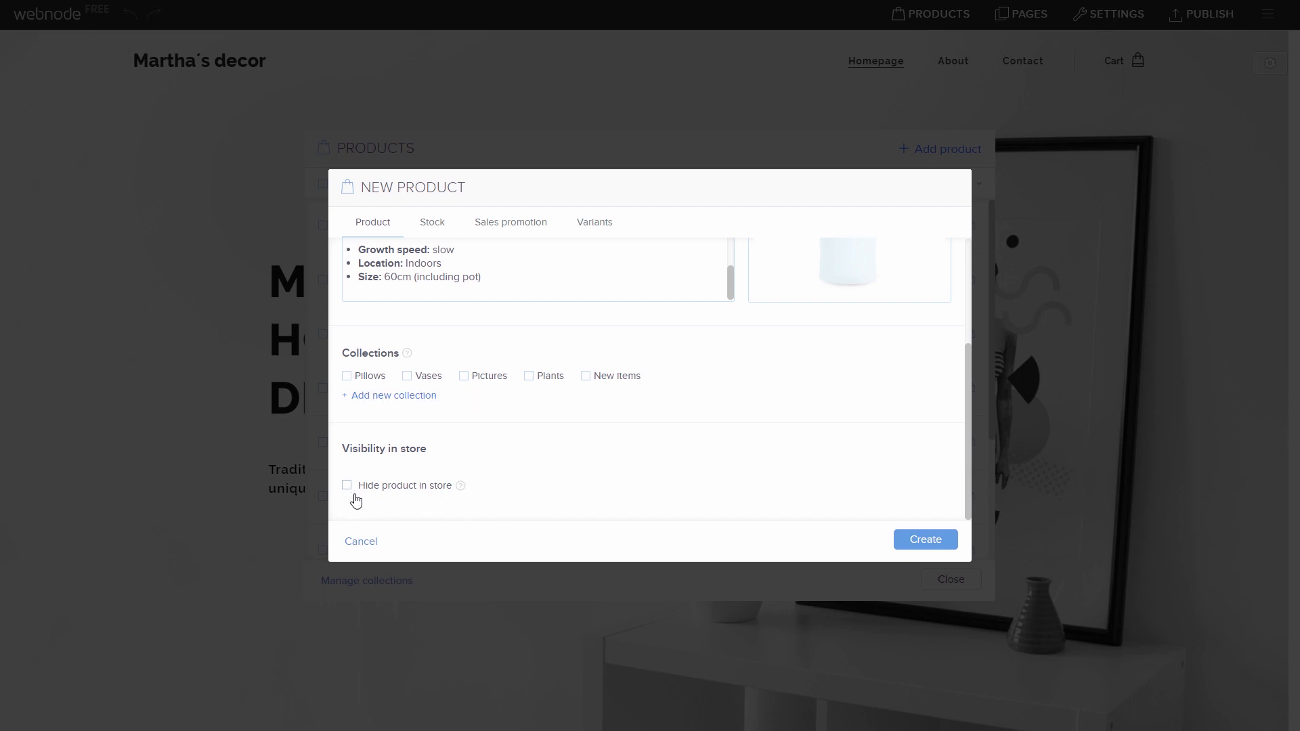
click(448, 232)
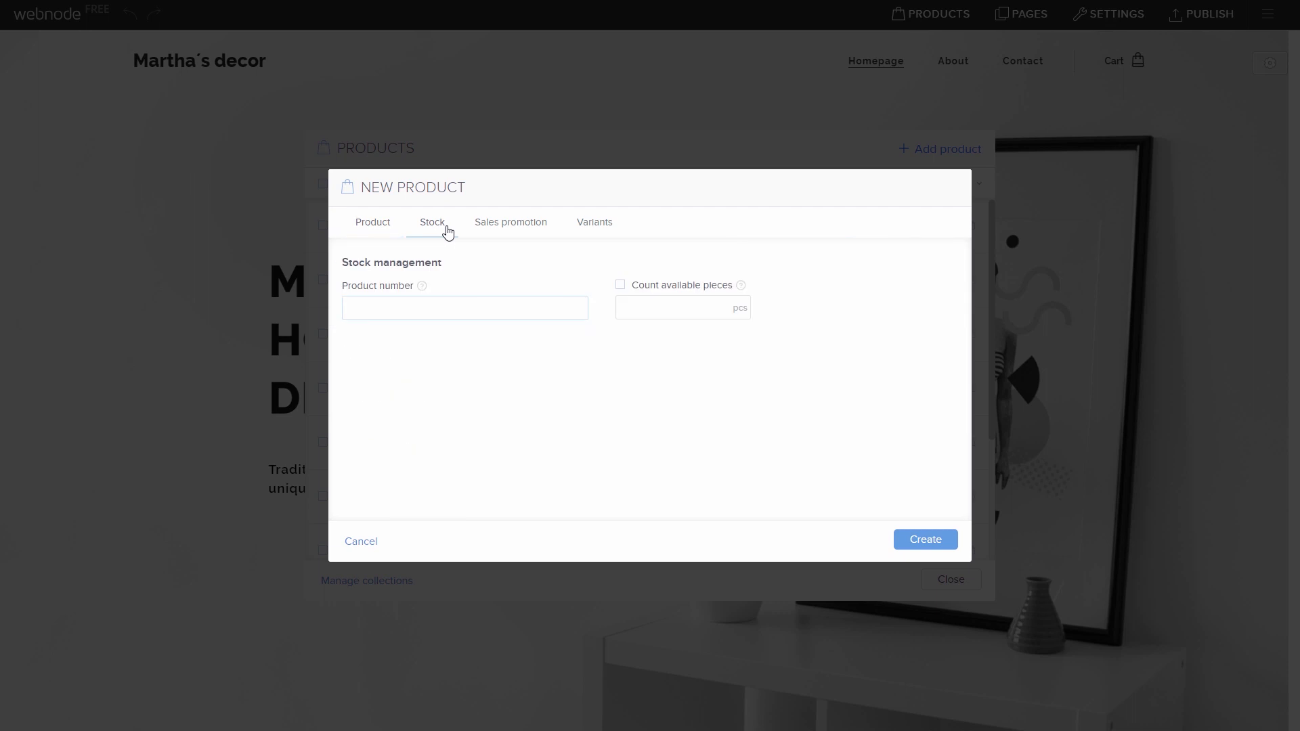
click(507, 231)
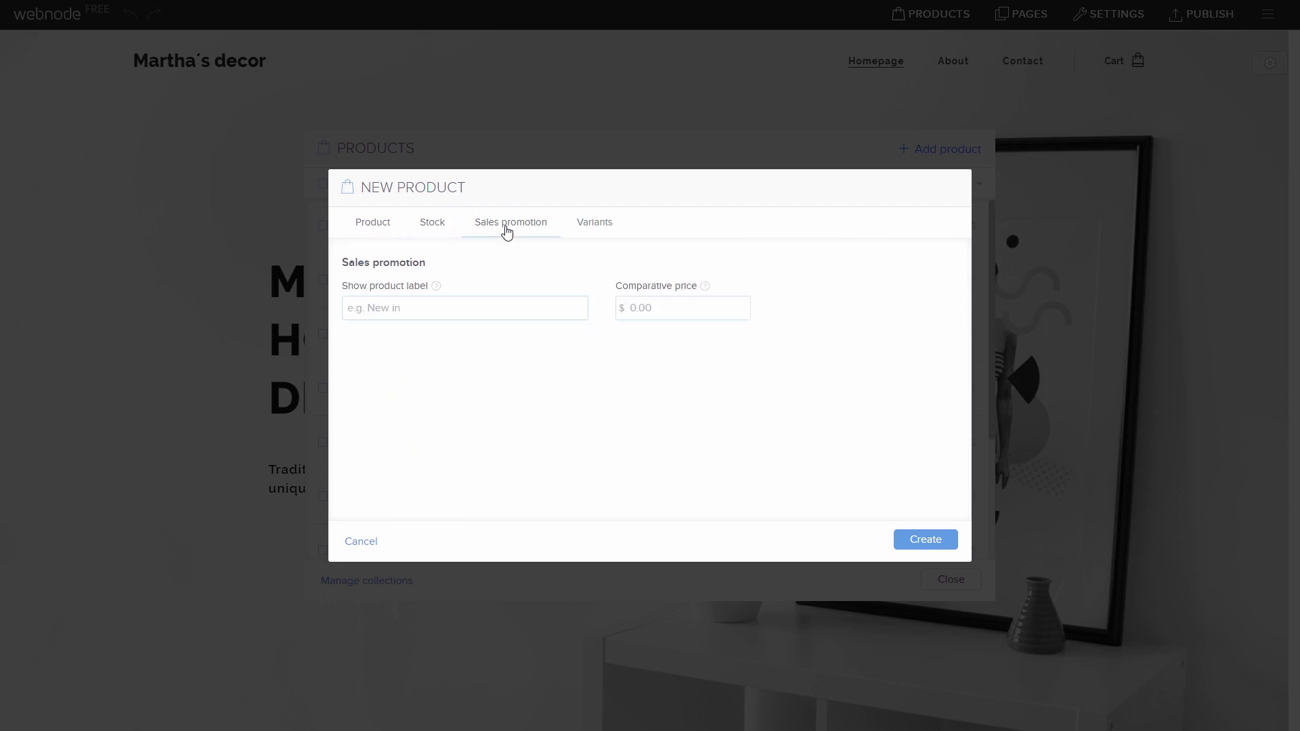
Create a variant group named Size for the product with the variants 25cm, 60cm and 80cm.
click(593, 234)
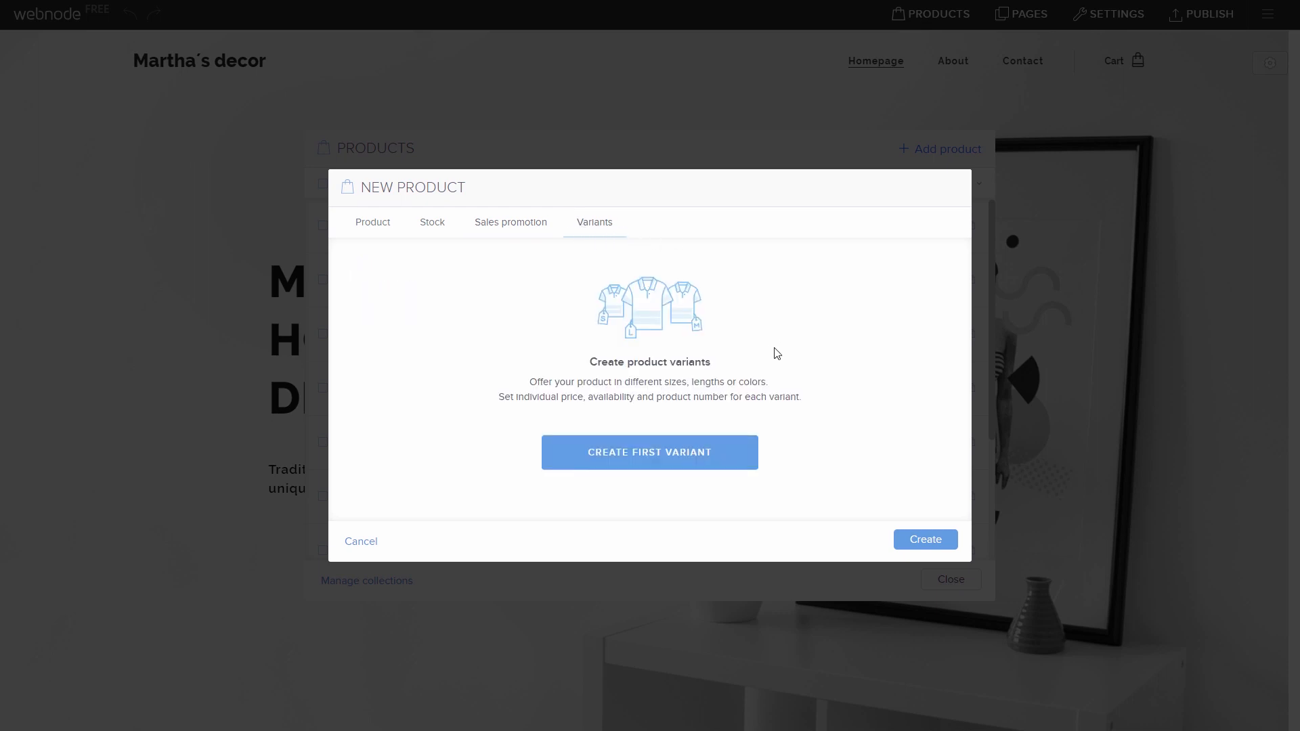
click(723, 460)
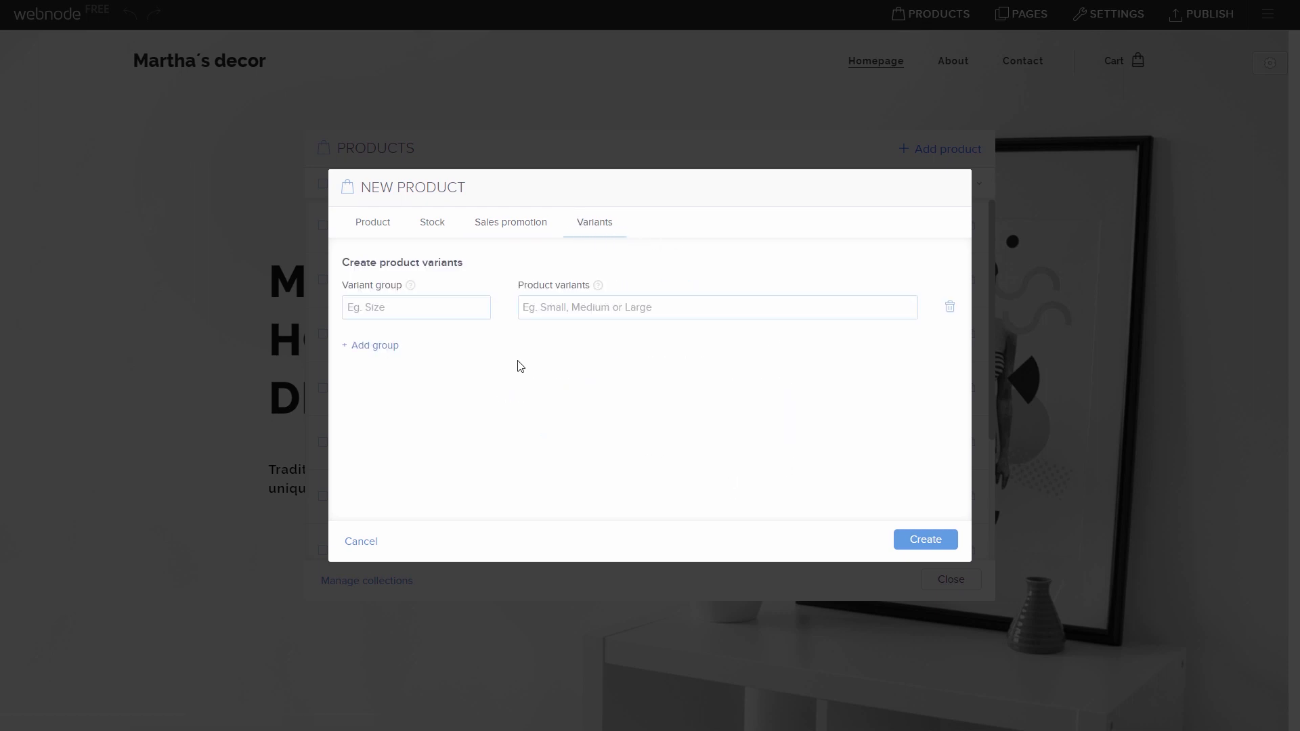
text(Size)
click(404, 339)
text(25cm)
key(Return)
text(60cm)
key(Return)
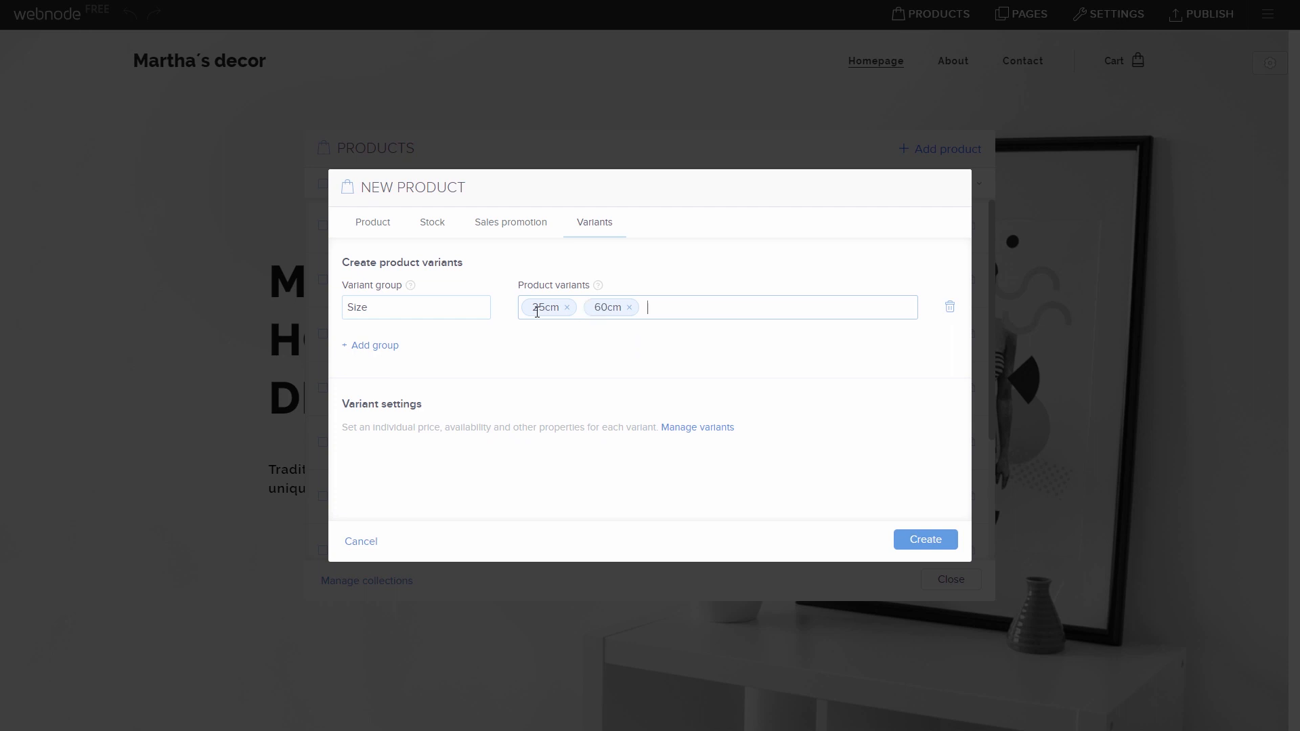
text(80cm)
key(Return)
Turn on individual settings for the size variants and create the product.
click(709, 429)
drag(969, 348, 967, 406)
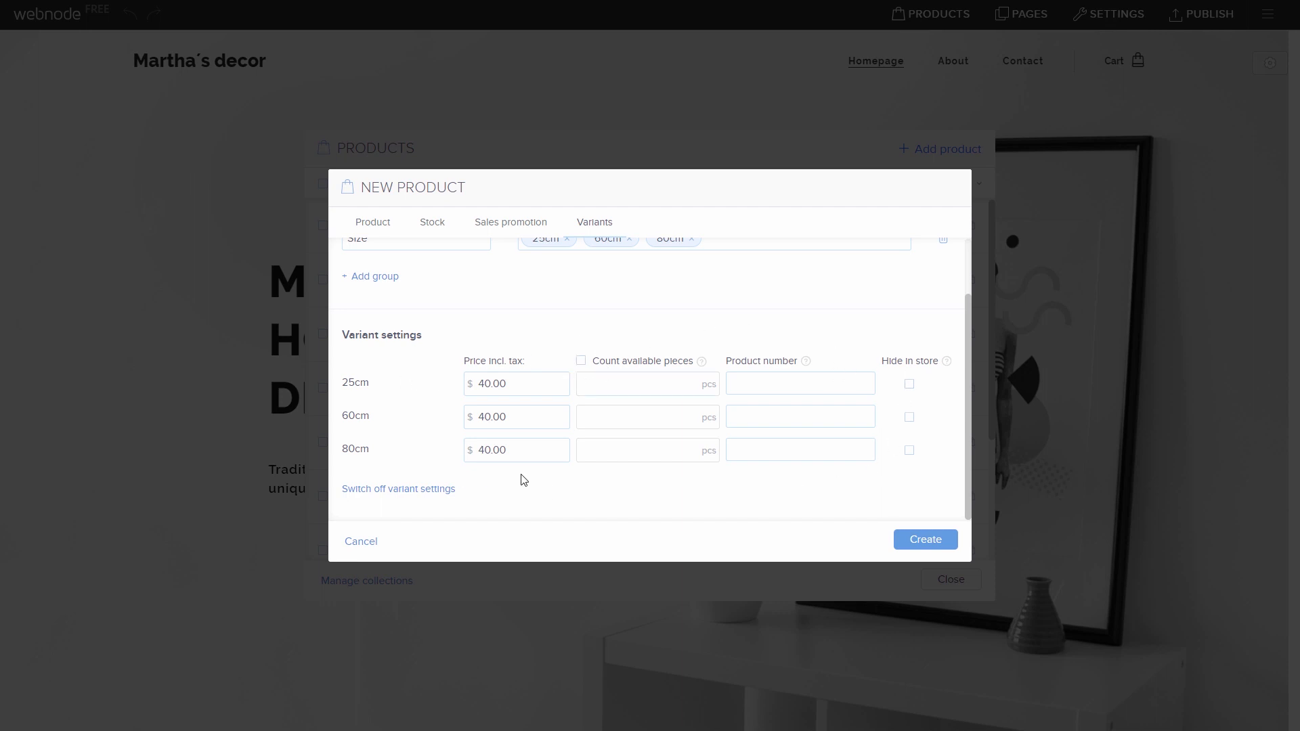
click(924, 540)
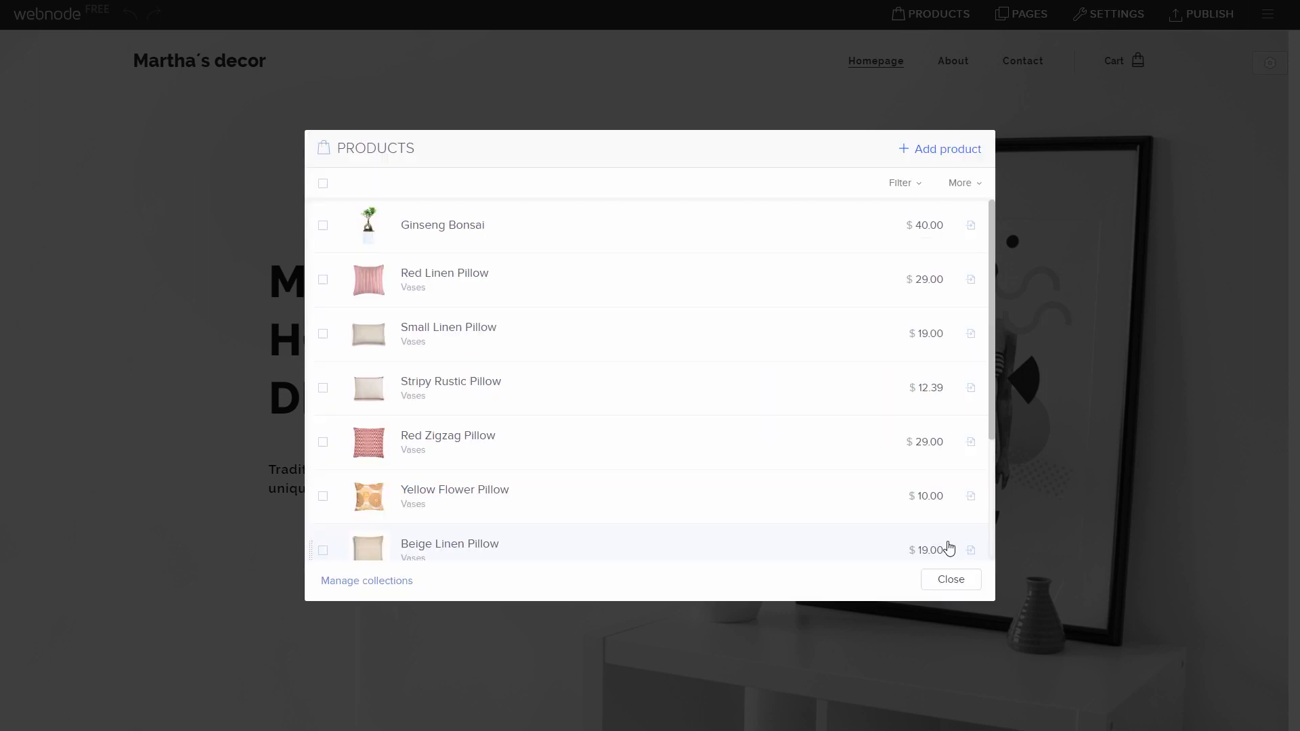
Open the Ginseng Bonsai product page and look through its content down to the Maintance tips section.
click(324, 227)
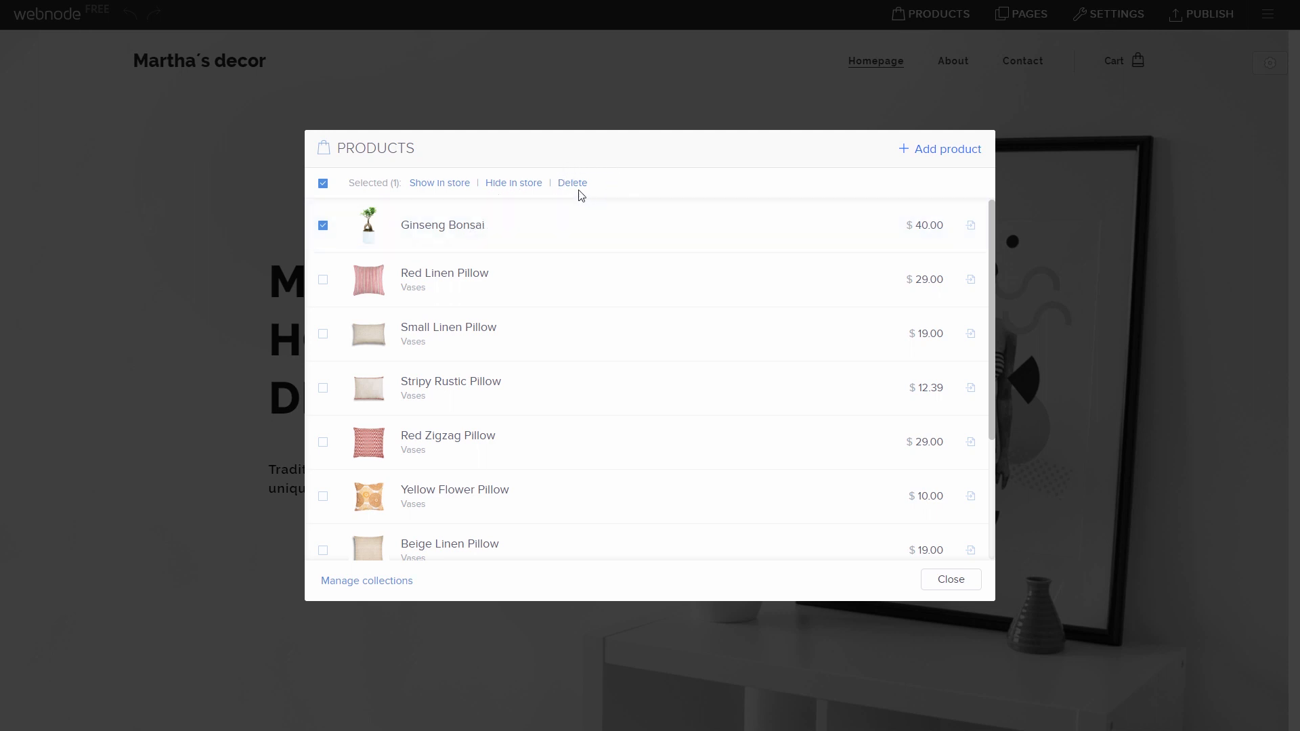
click(324, 227)
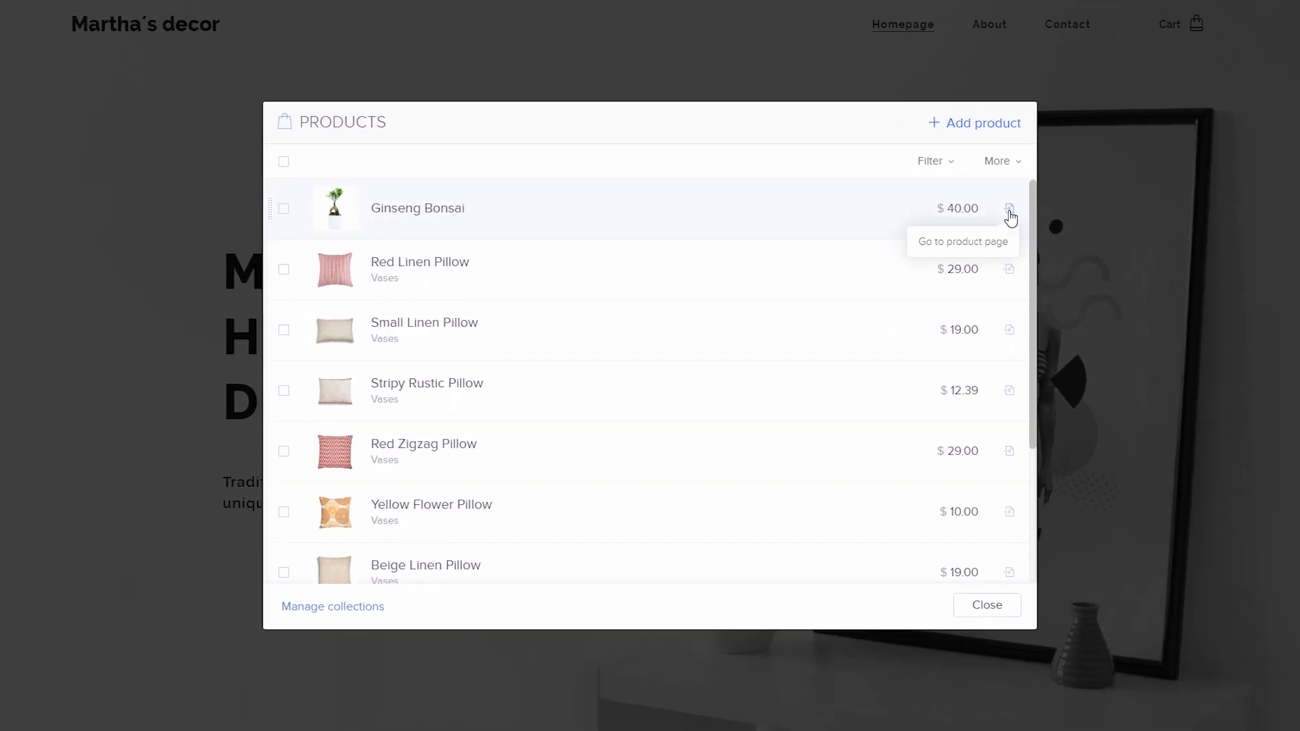
click(1010, 210)
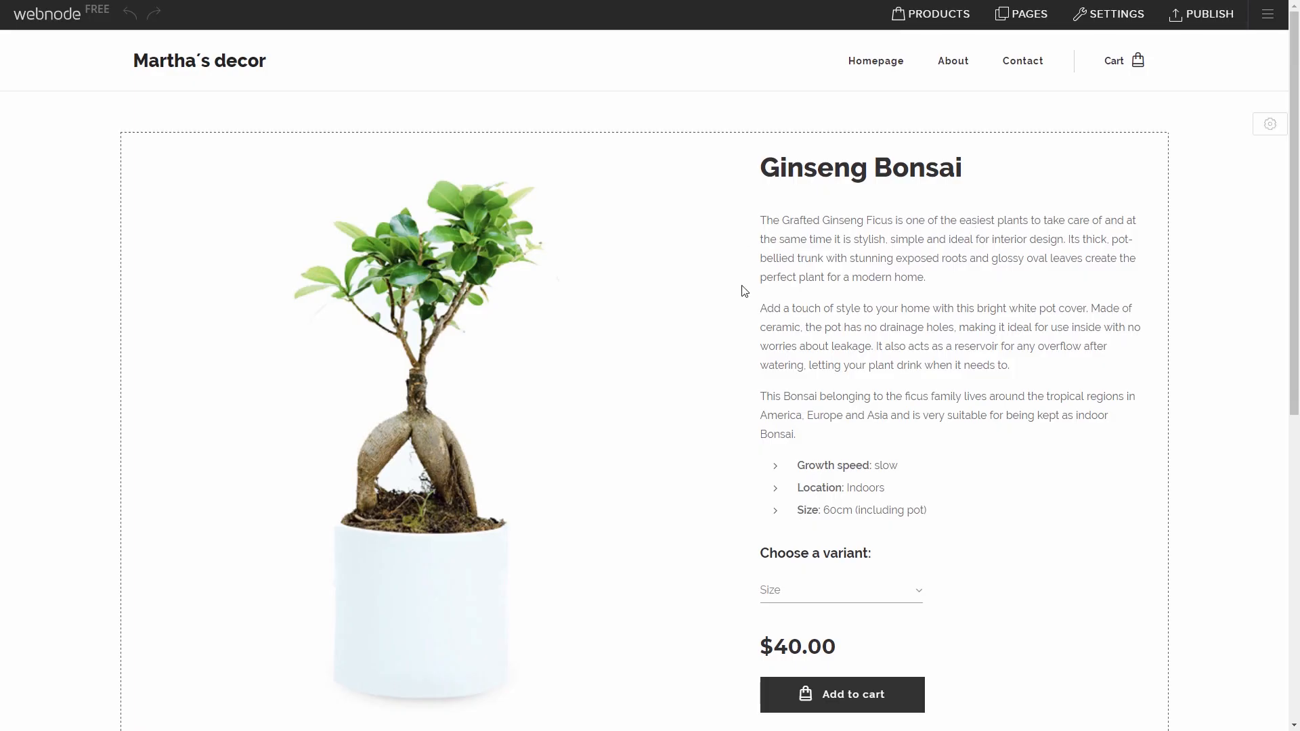
scroll(1290, 257, down, 3)
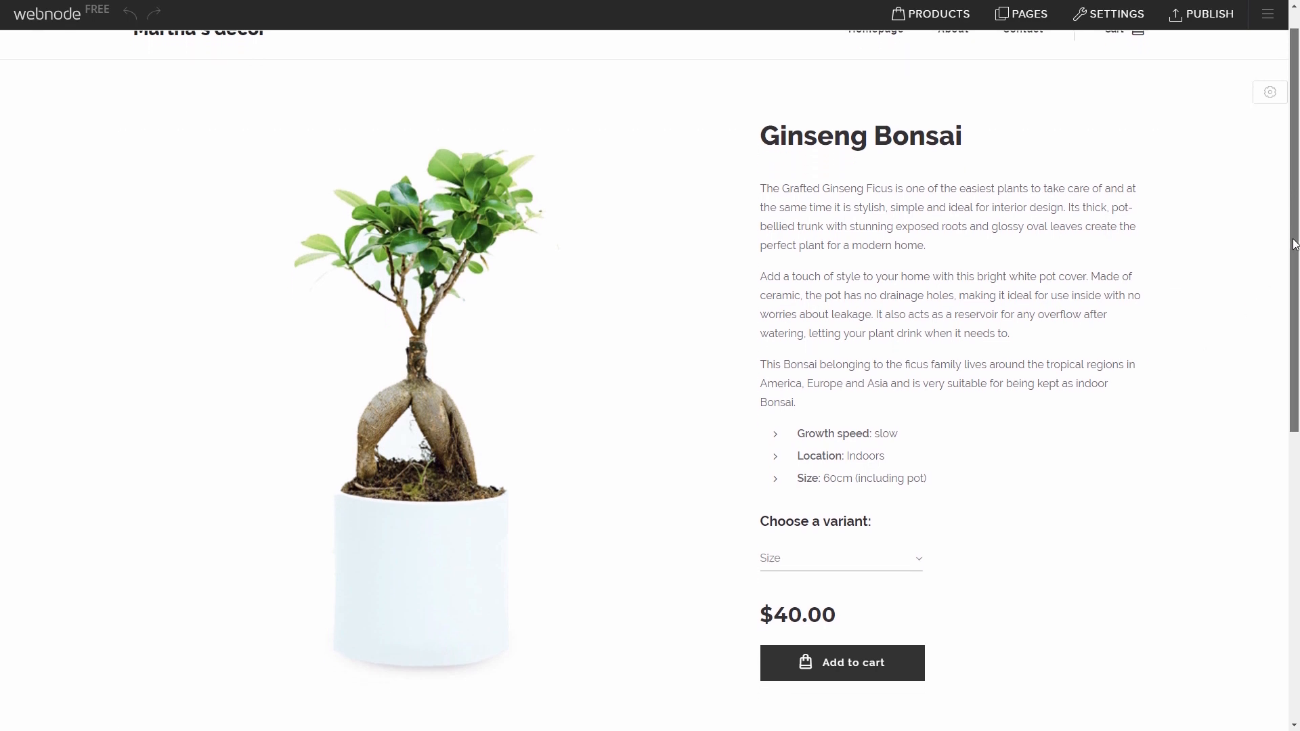
drag(1293, 279, 1294, 349)
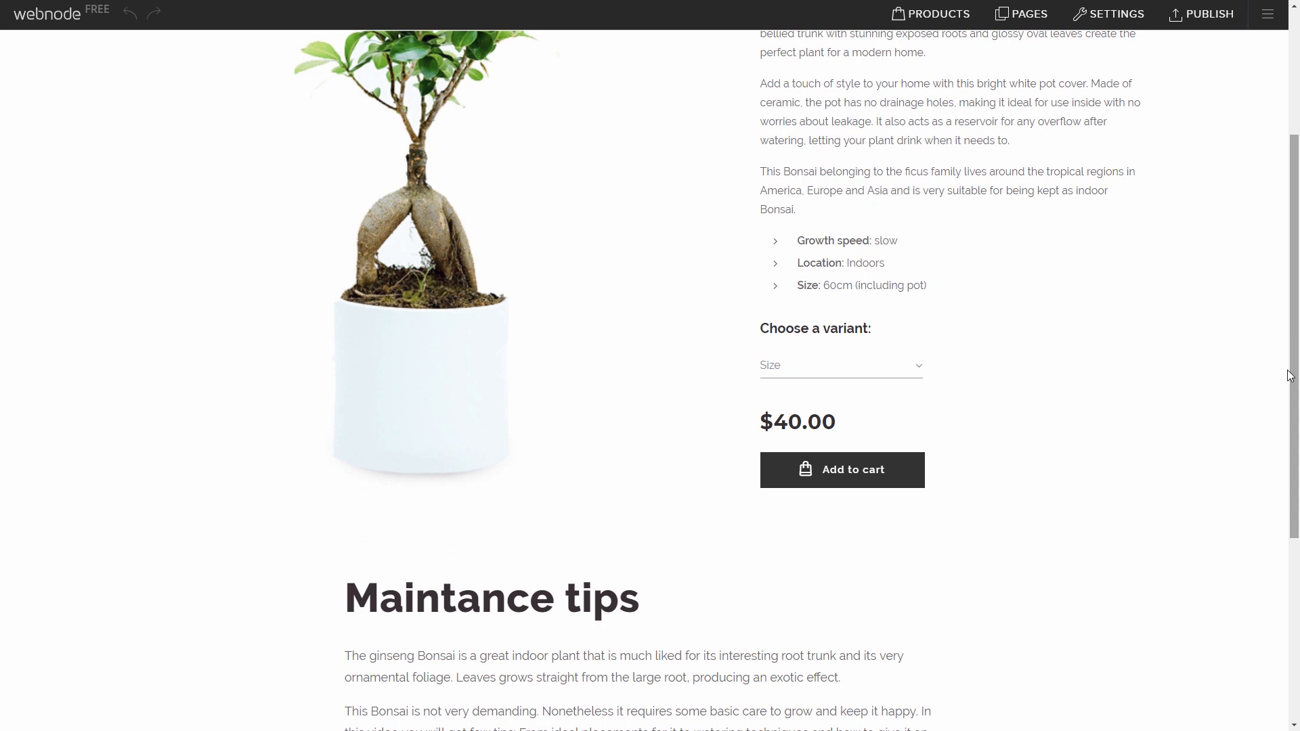
Insert a Portfolio section above Maintance tips and move its Sun light item ahead of Watering.
mouse_move(945, 542)
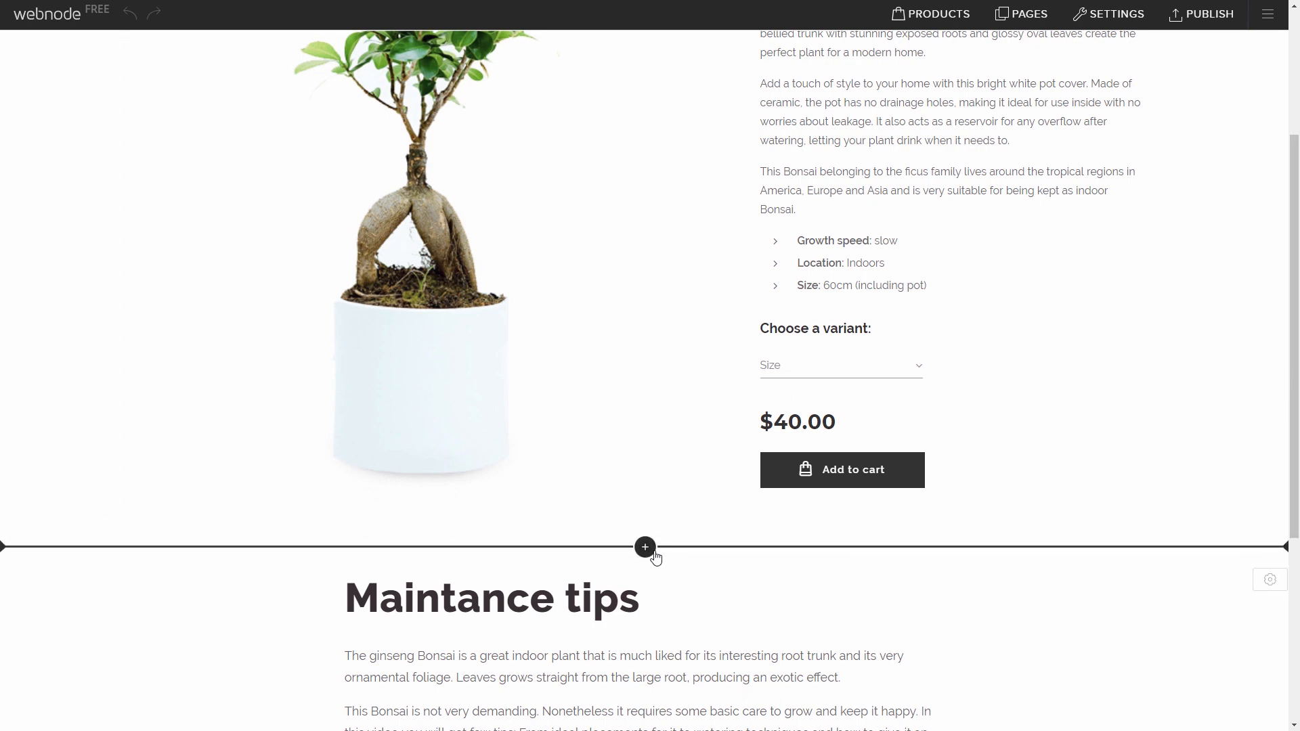
click(648, 553)
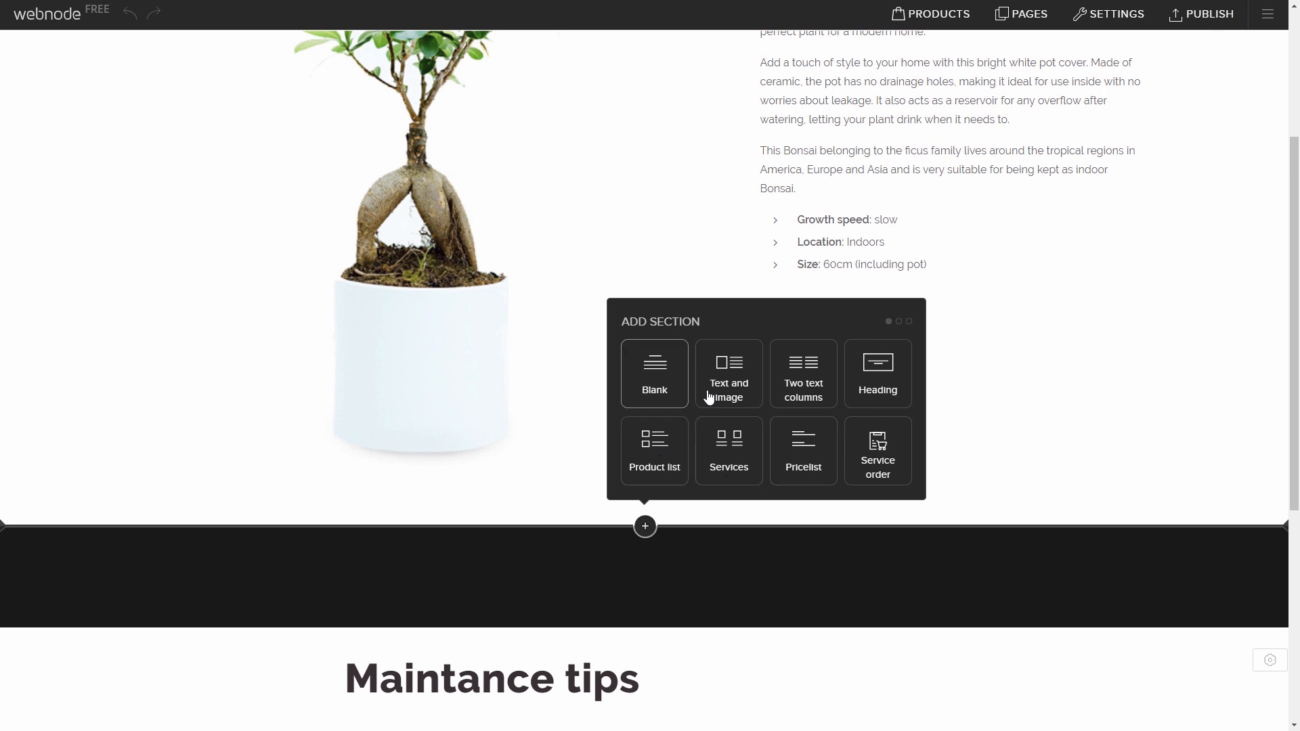
click(899, 322)
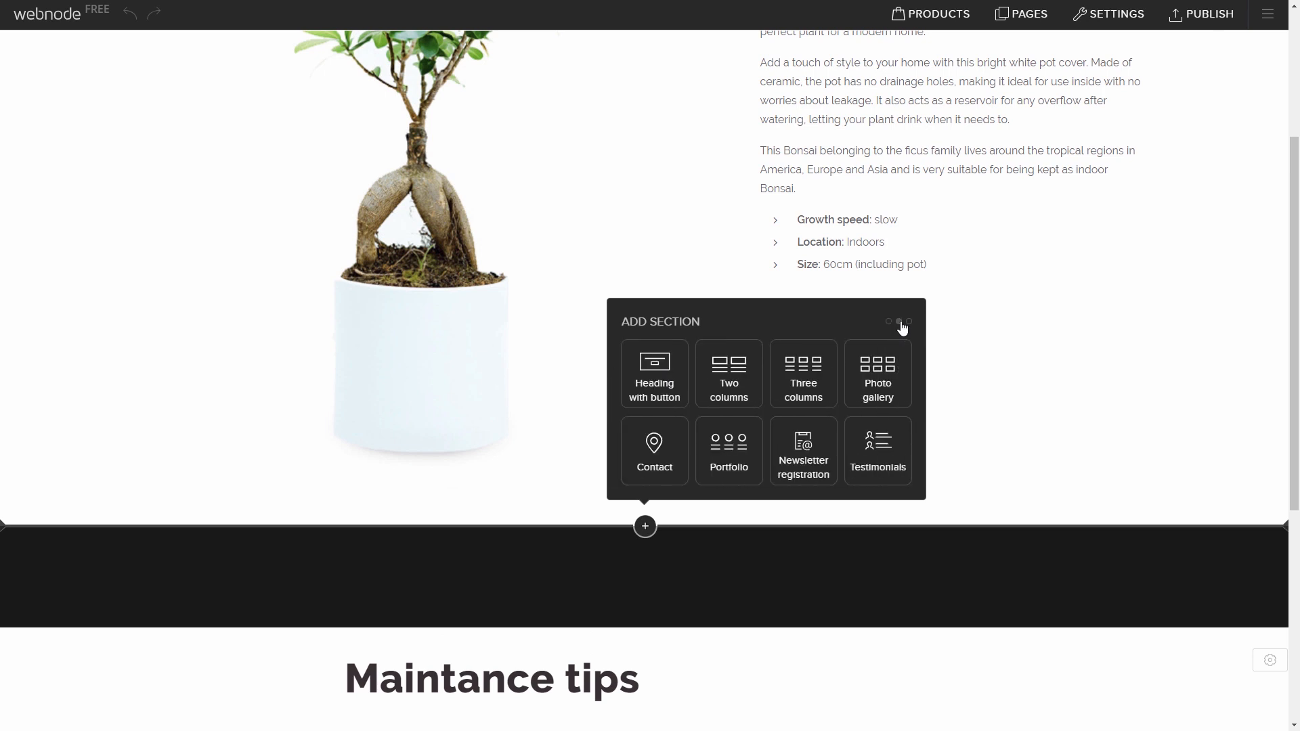
click(908, 323)
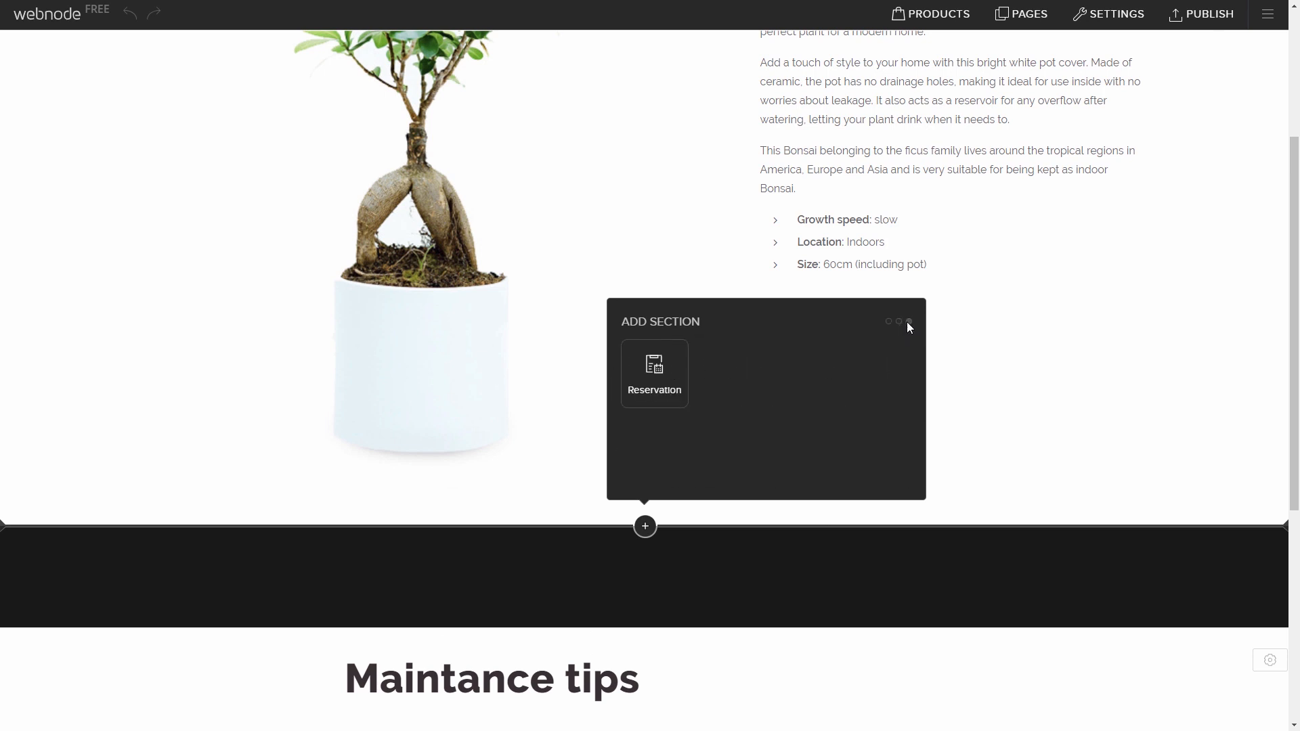
click(899, 322)
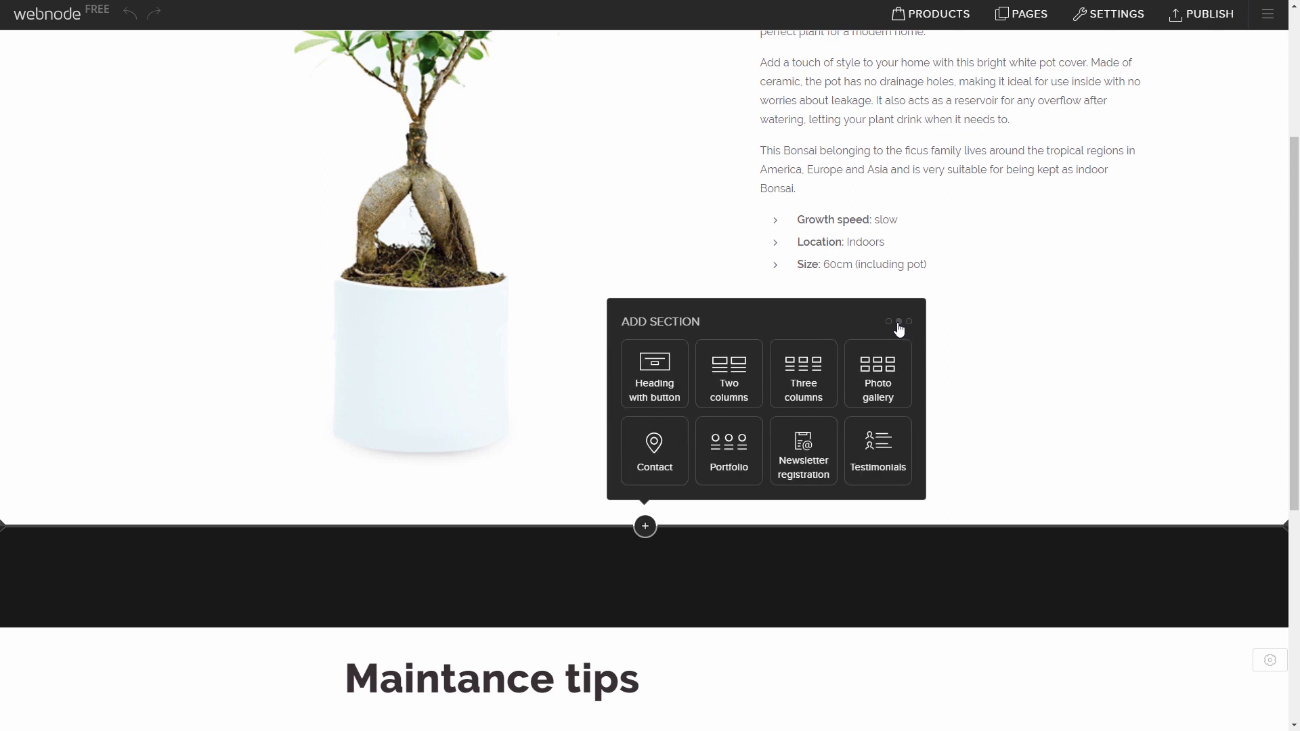
click(730, 445)
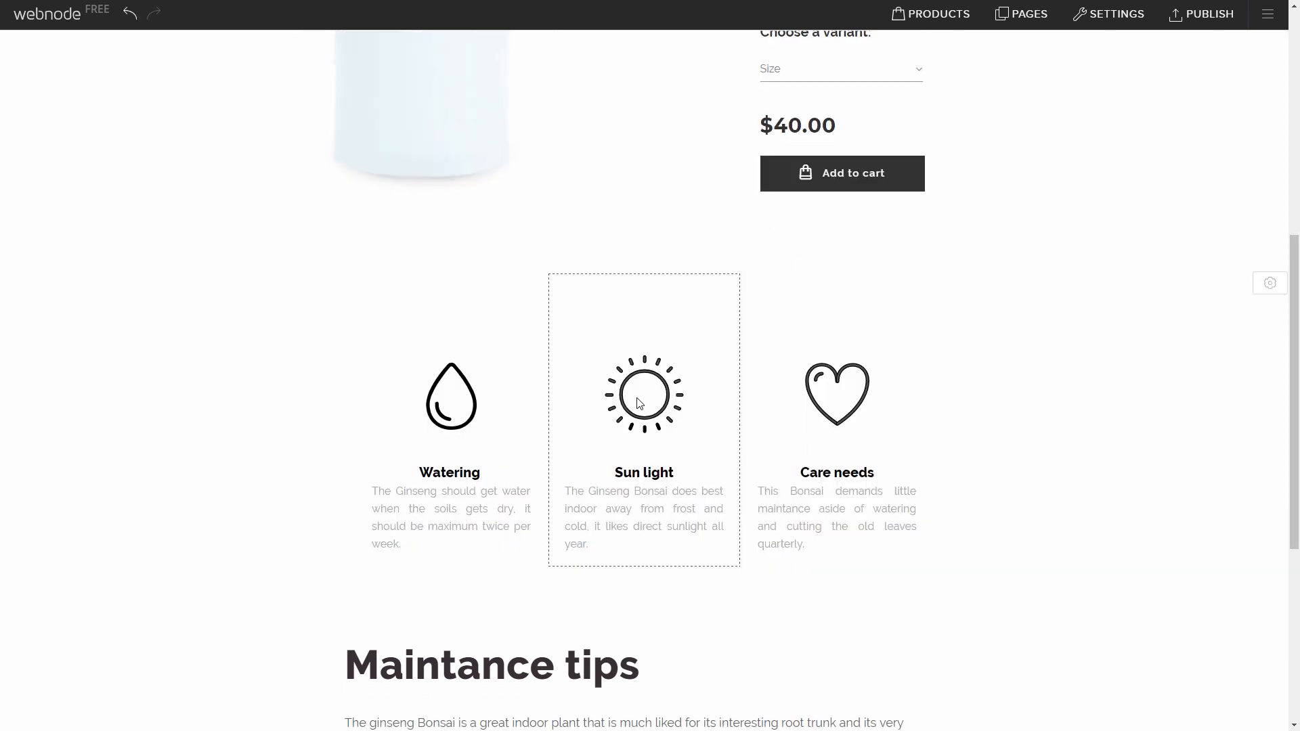
drag(639, 394, 418, 384)
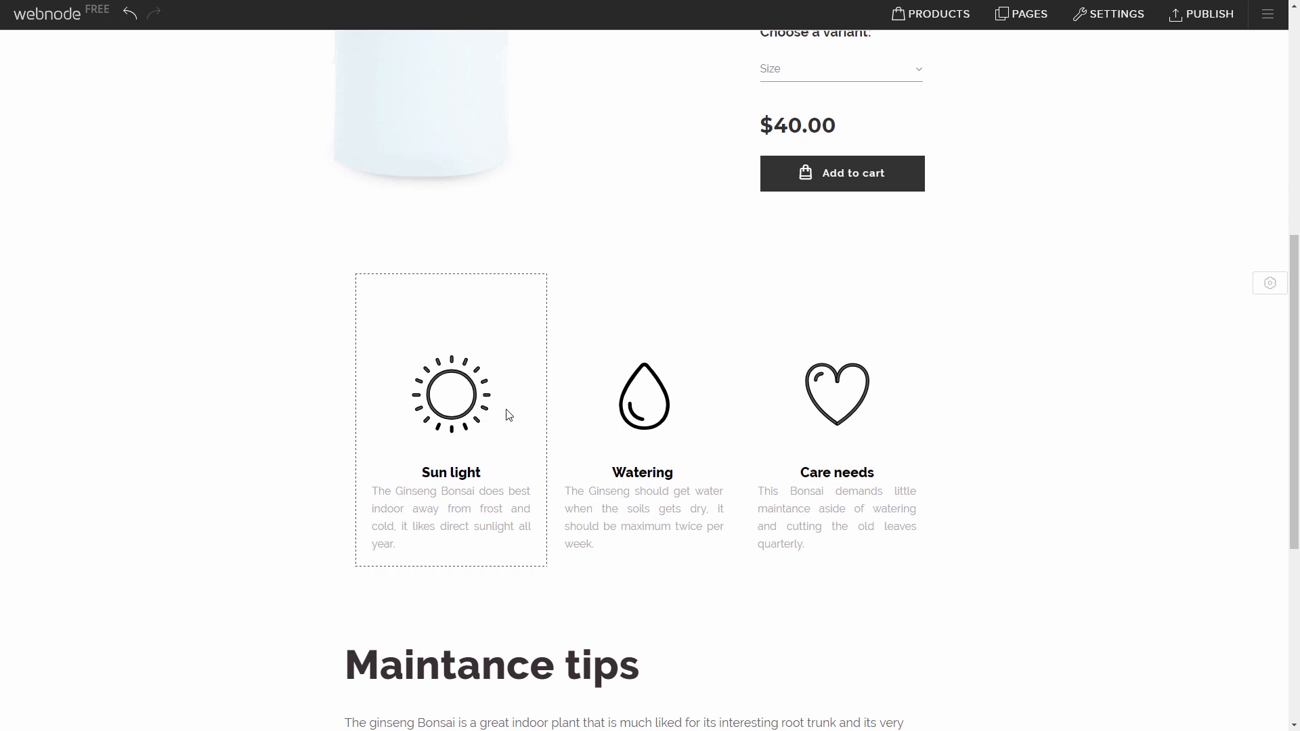
Add a fourth portfolio item after Care needs and set its image to the leaf icon.
click(934, 284)
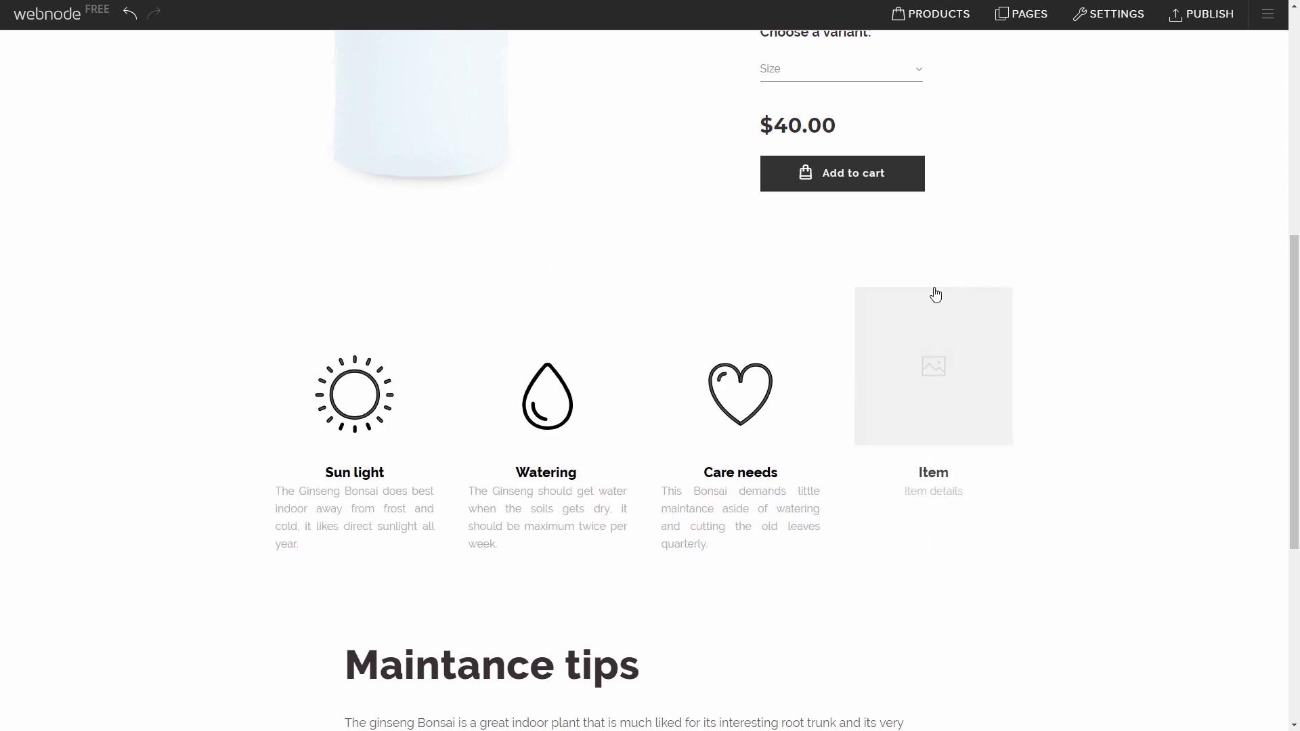
click(890, 352)
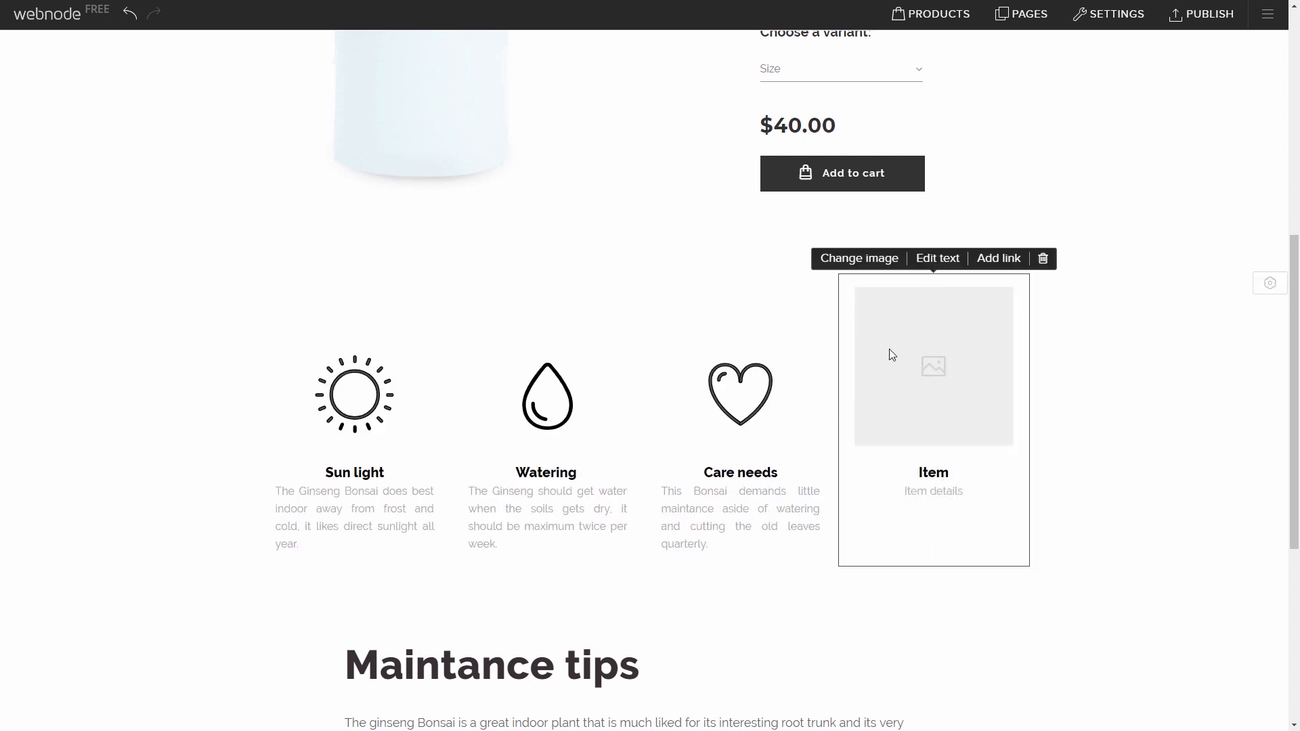
click(859, 258)
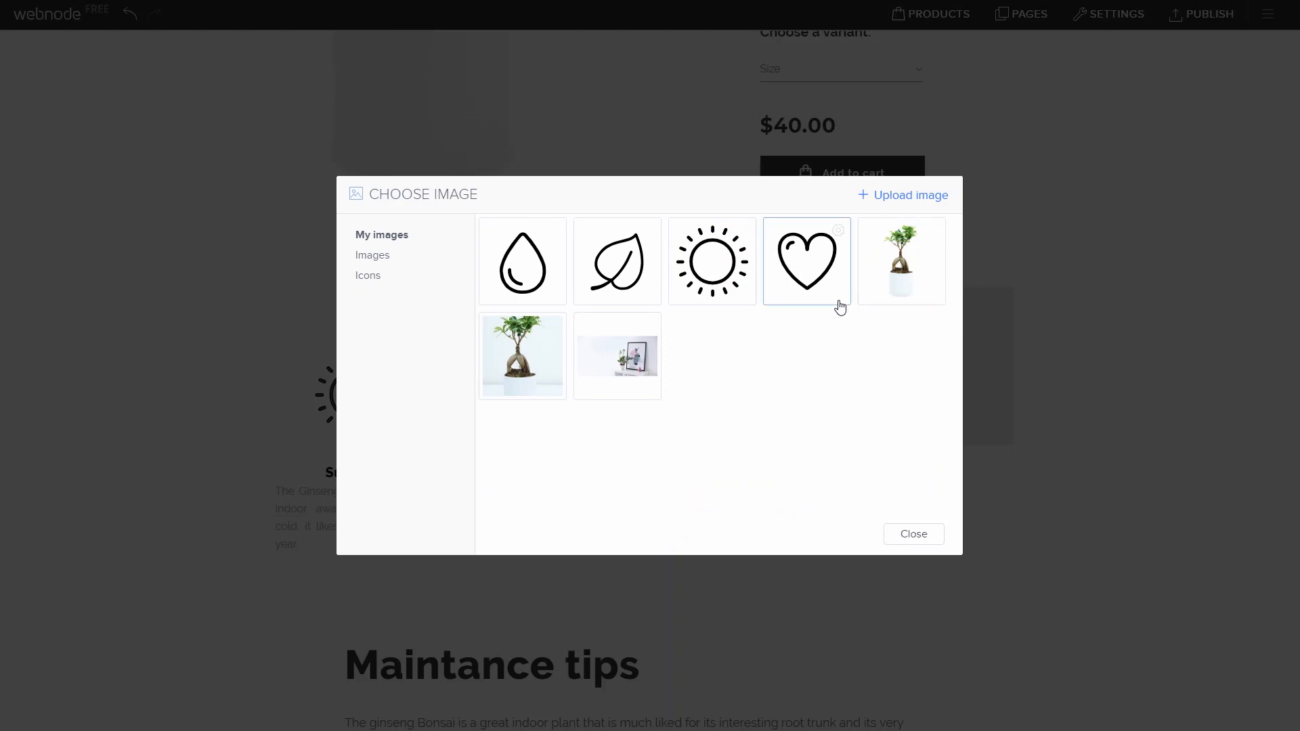
click(636, 285)
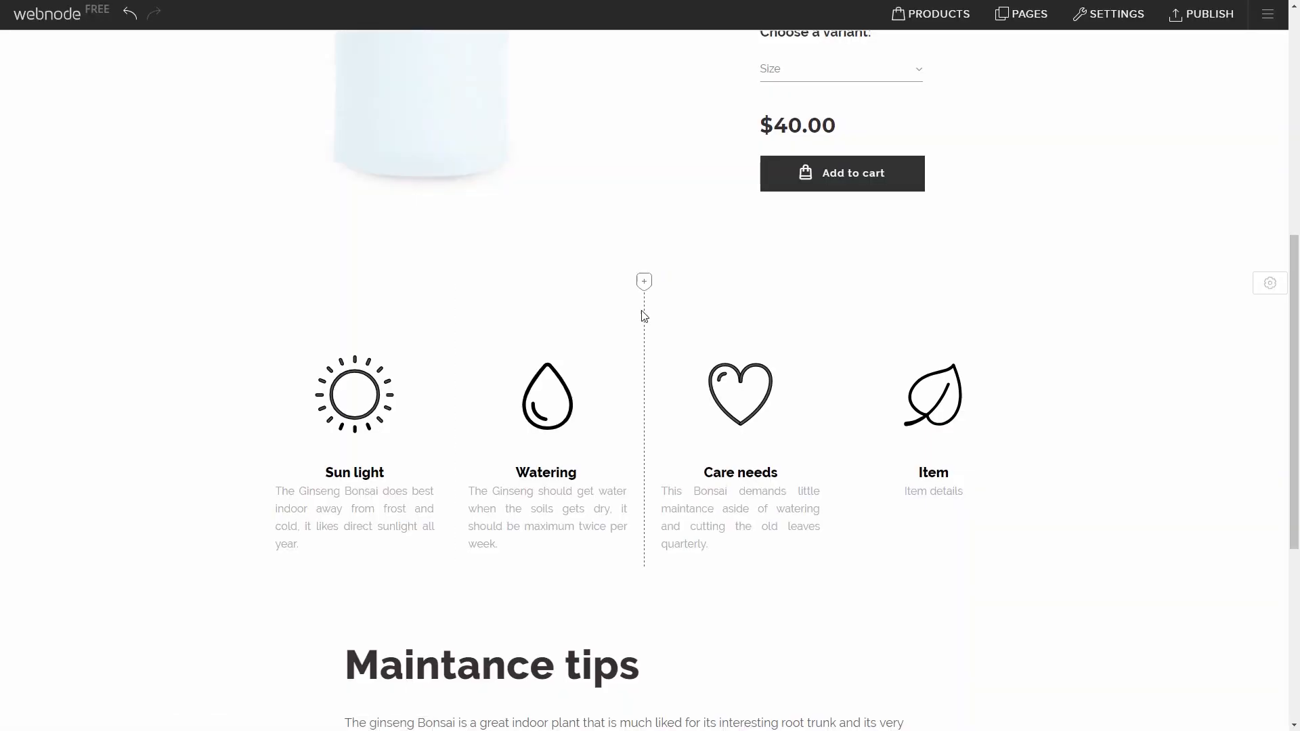
Title the last item Leaves with details "They can turn yellow if there is a lack of water. For best color on leaves mist them with a spray.".
double_click(933, 472)
text(Leaves)
triple_click(951, 493)
text(They can turn yellow if there is a lack of water. For best color on leaves mist them with a spray.)
Justify the details text of the Leaves item.
drag(968, 547, 856, 494)
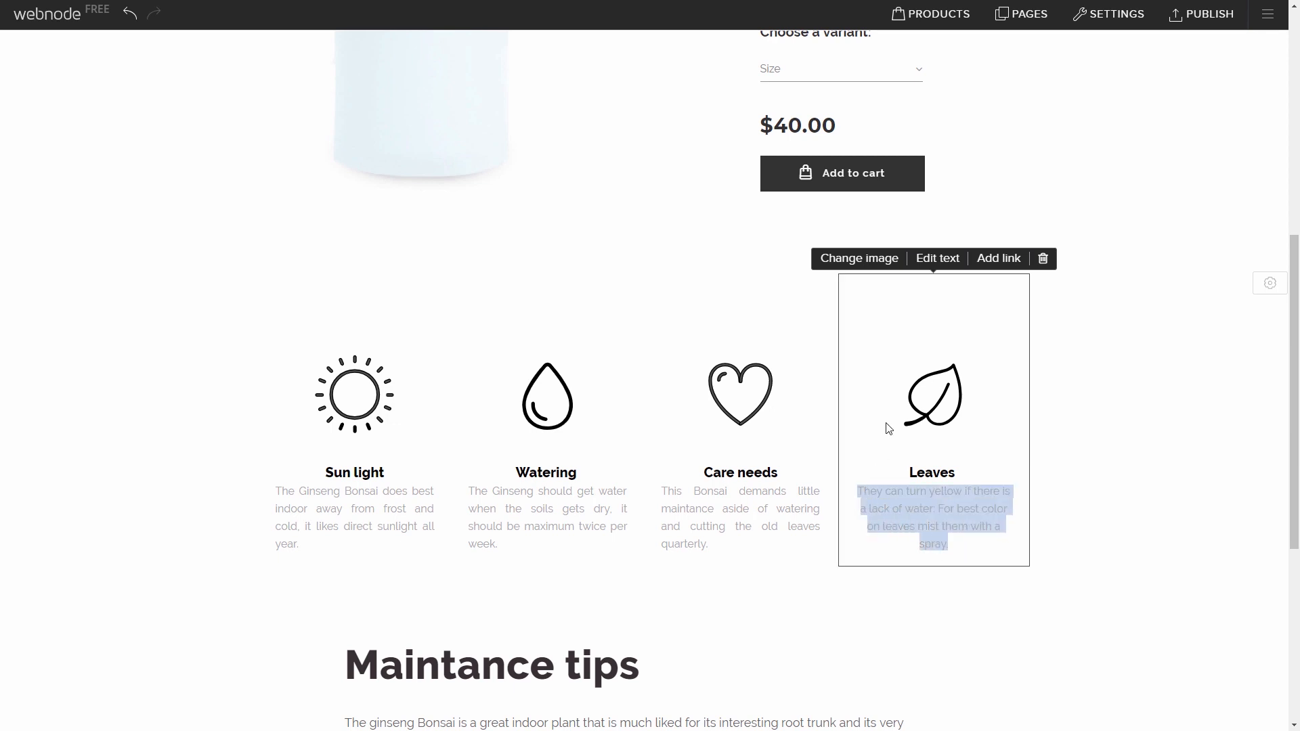
click(934, 263)
click(983, 268)
click(975, 353)
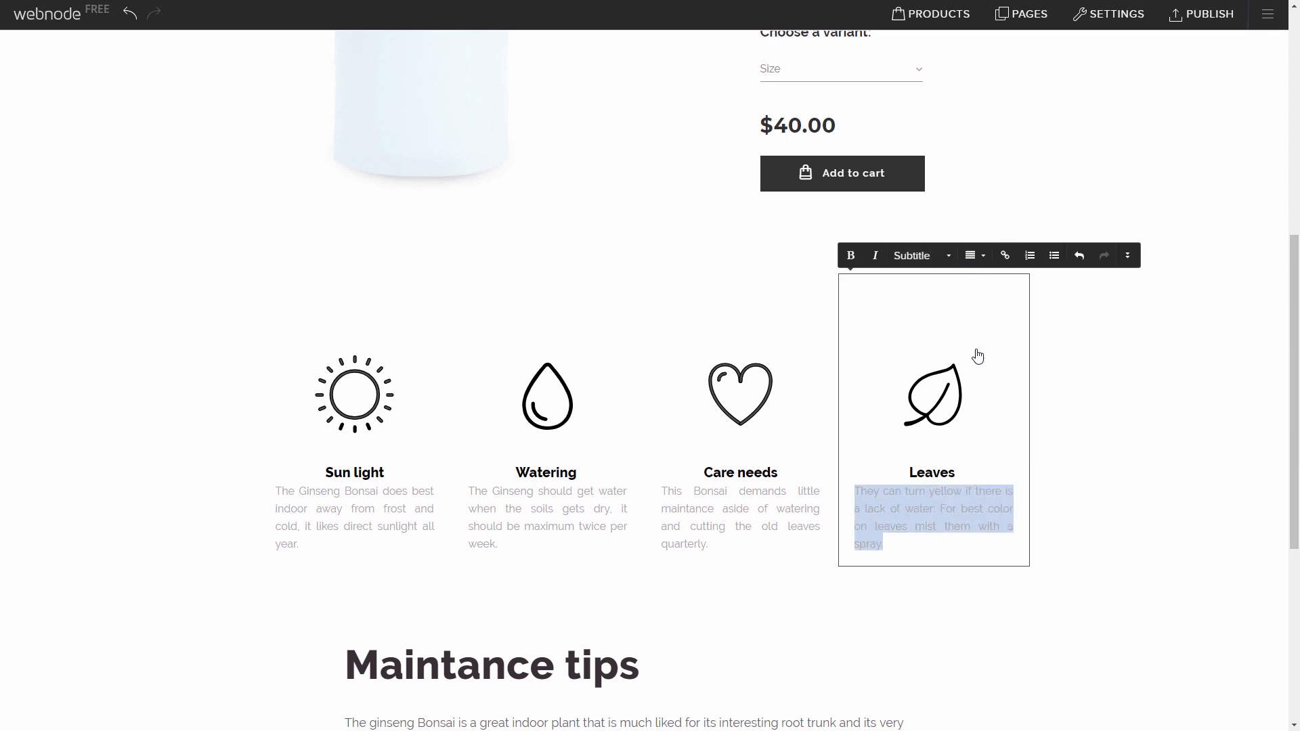
click(1103, 596)
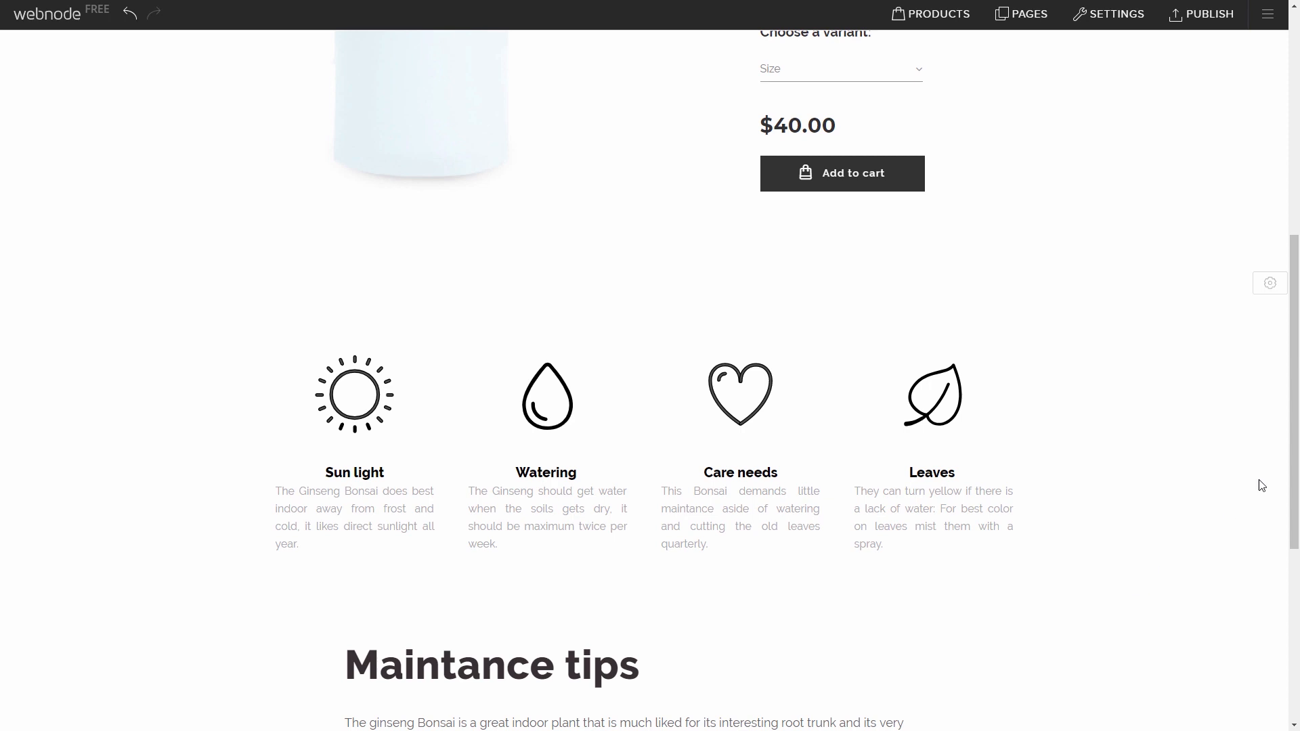
scroll(1296, 539, down, 3)
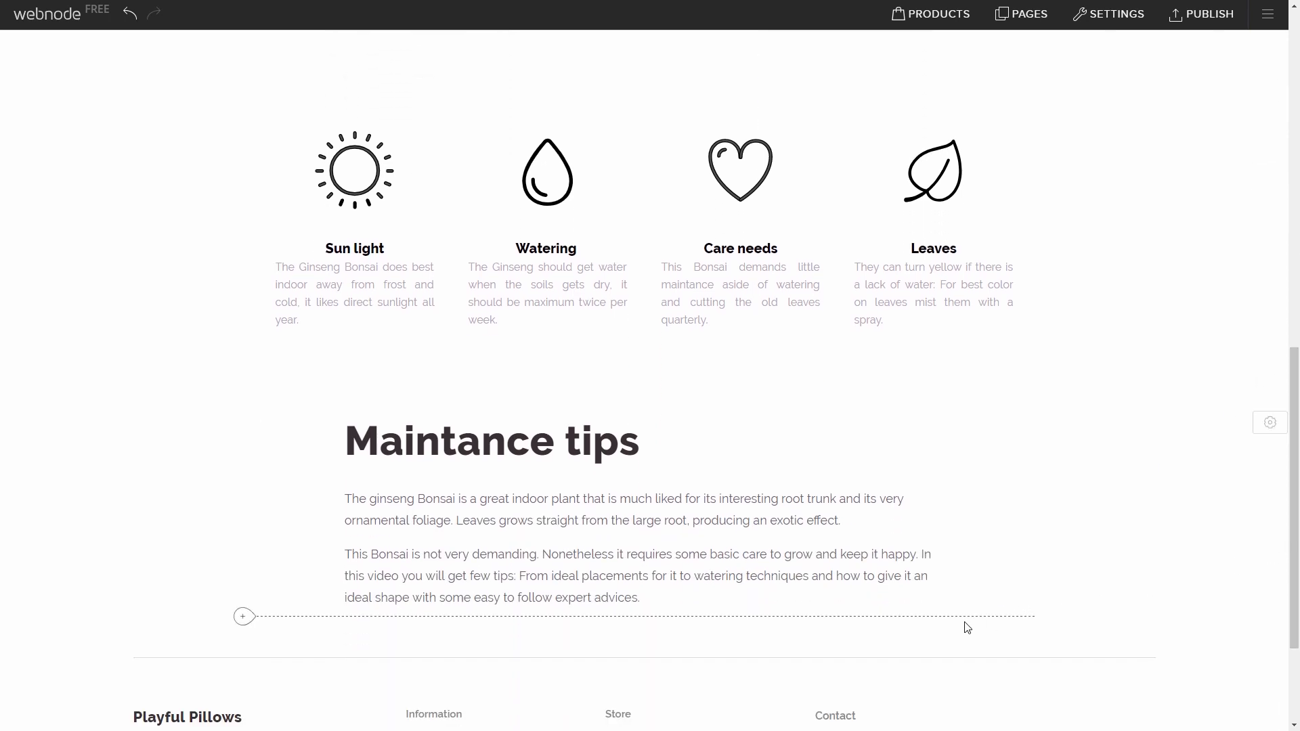
click(243, 617)
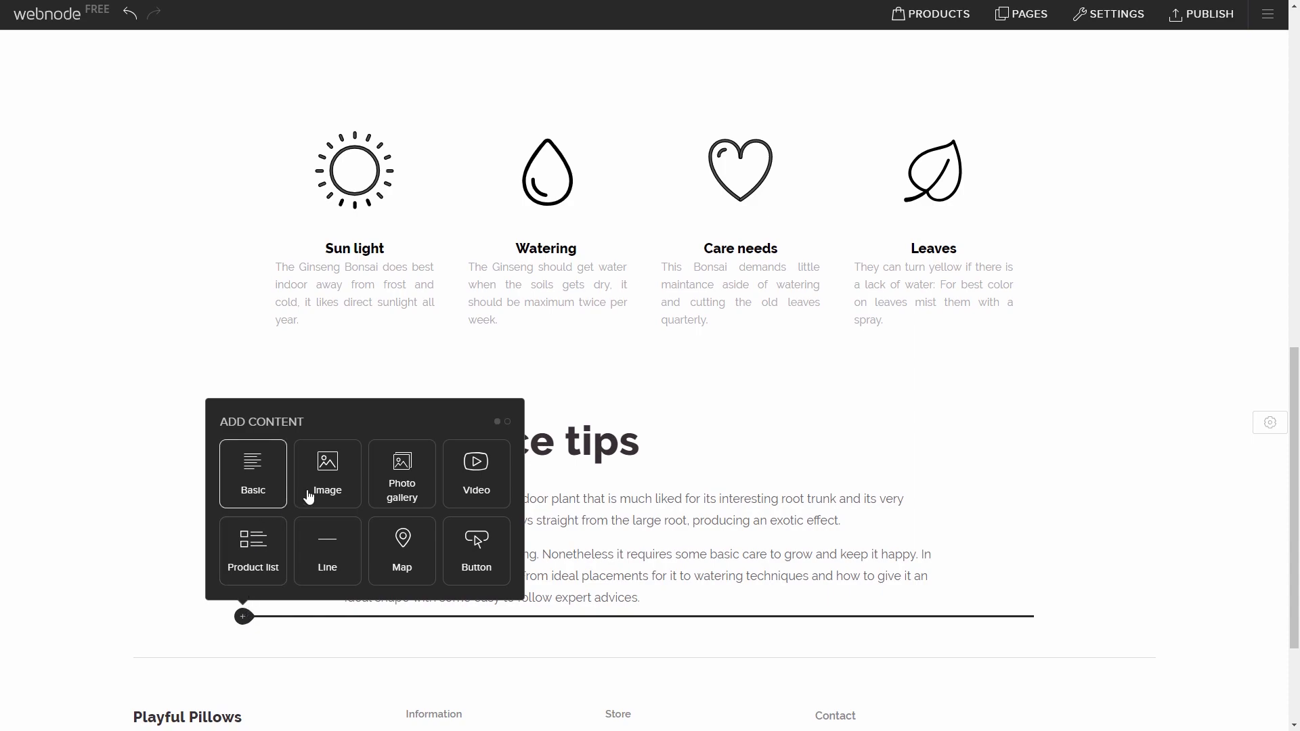
click(476, 489)
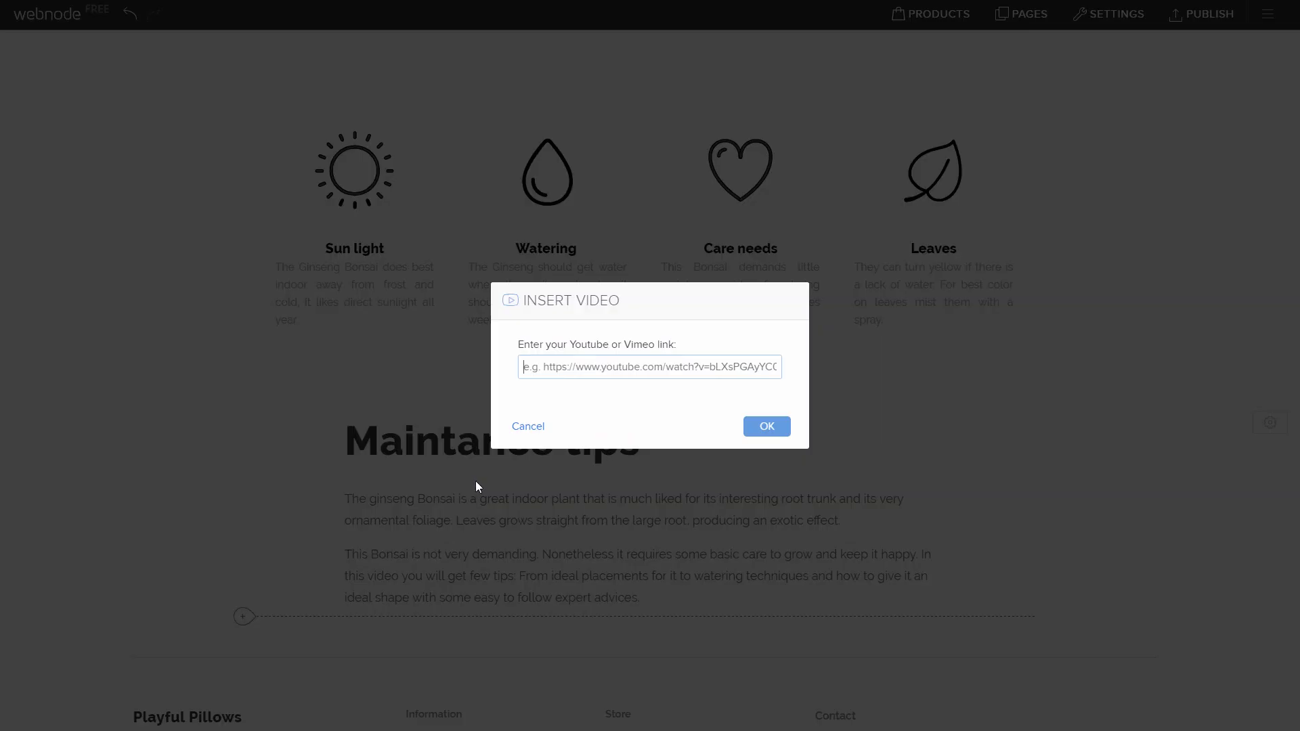
text(https://www.youtube.com/watch?v=E-1ab5FduXw)
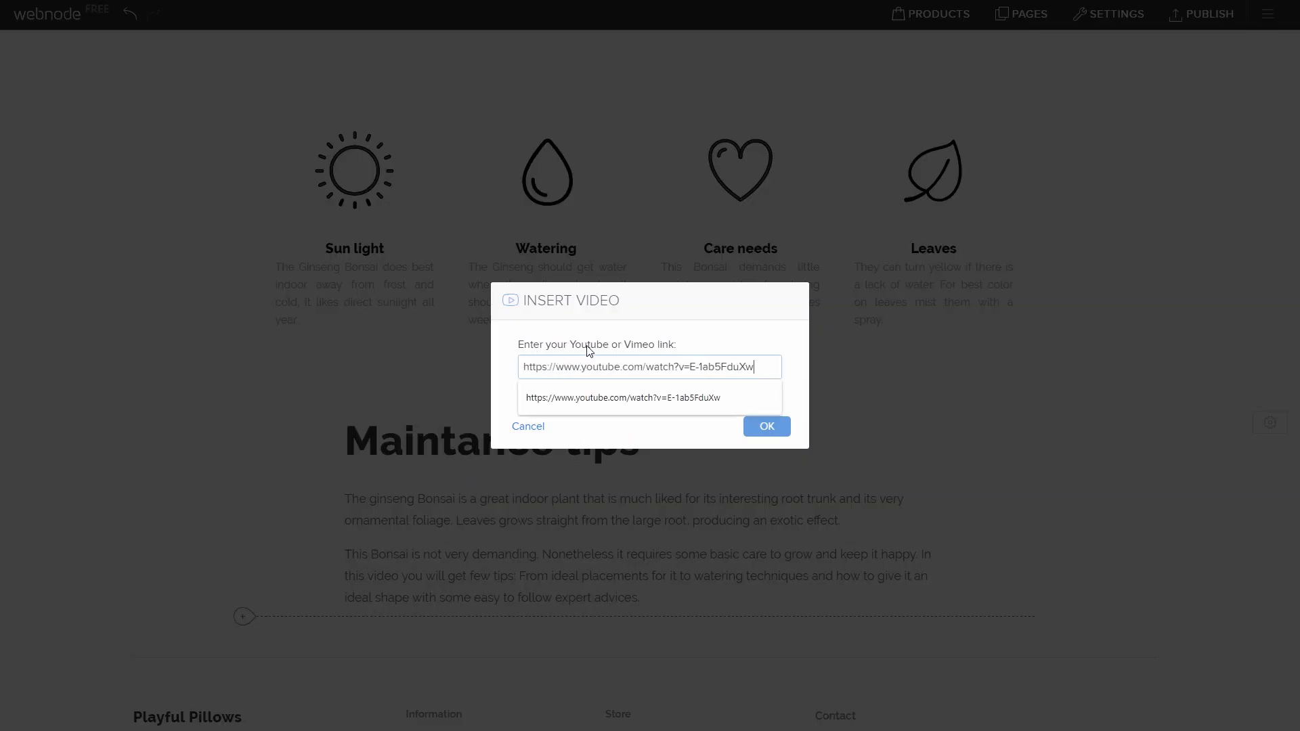
click(782, 430)
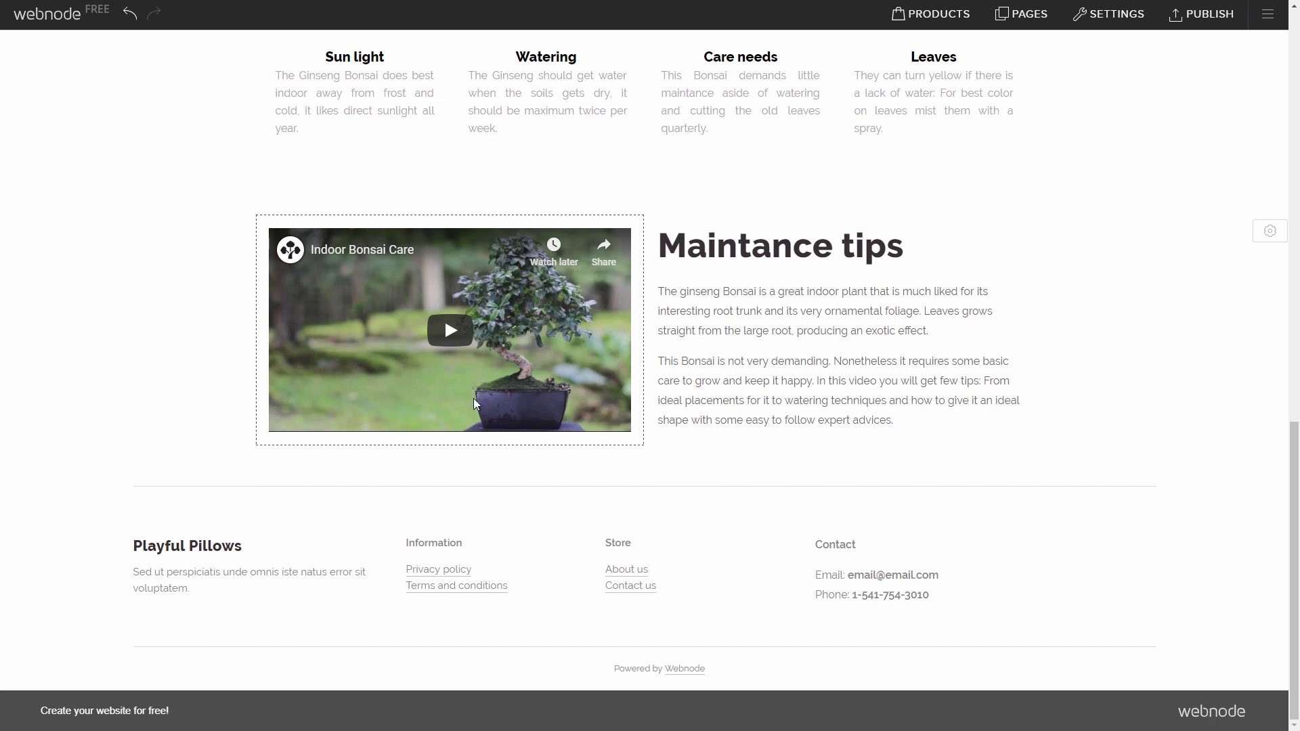
drag(640, 372, 671, 378)
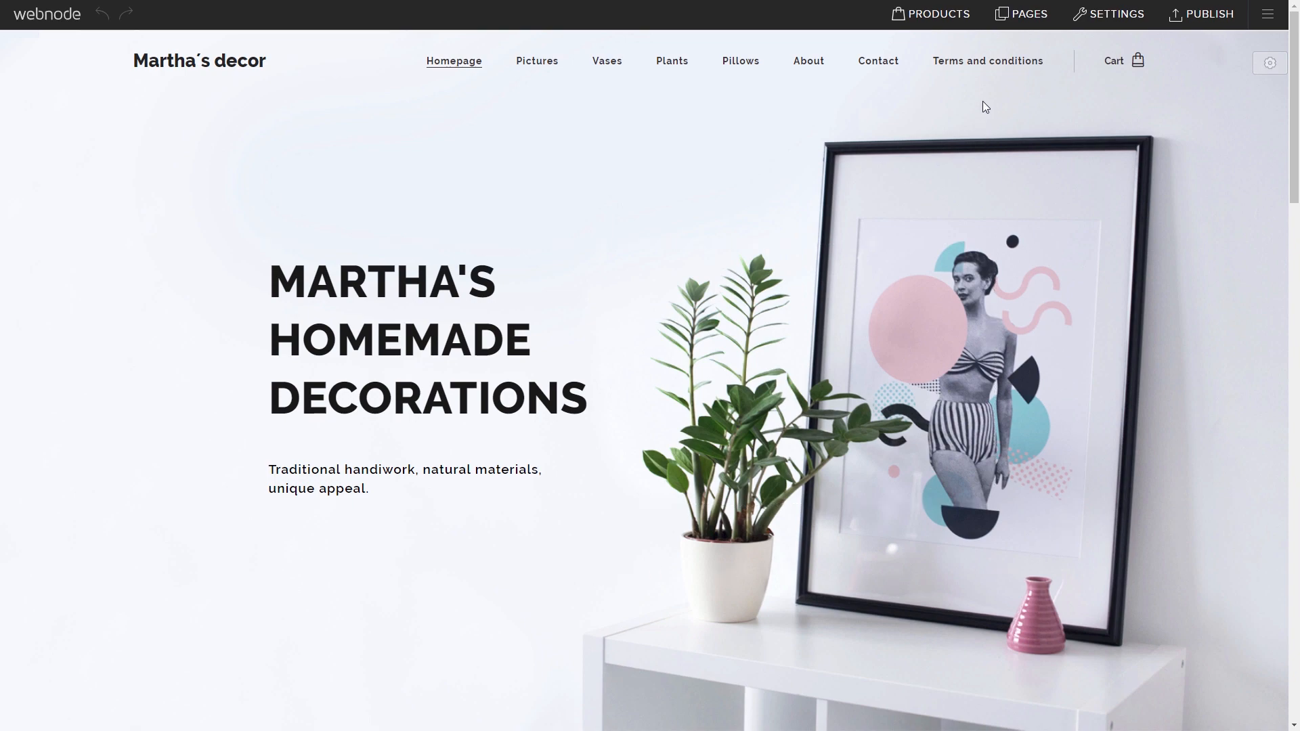
Add a new page from the Blank page template and name it Decorations.
click(1007, 22)
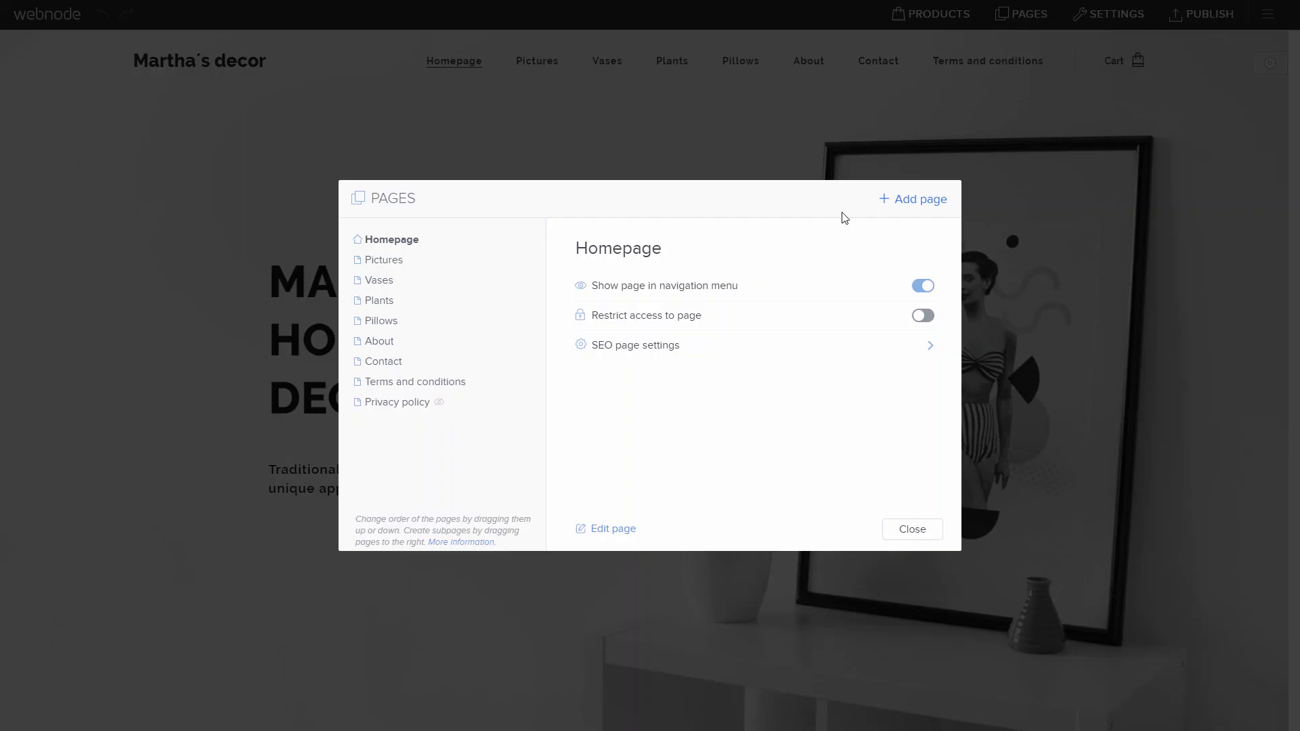
click(904, 203)
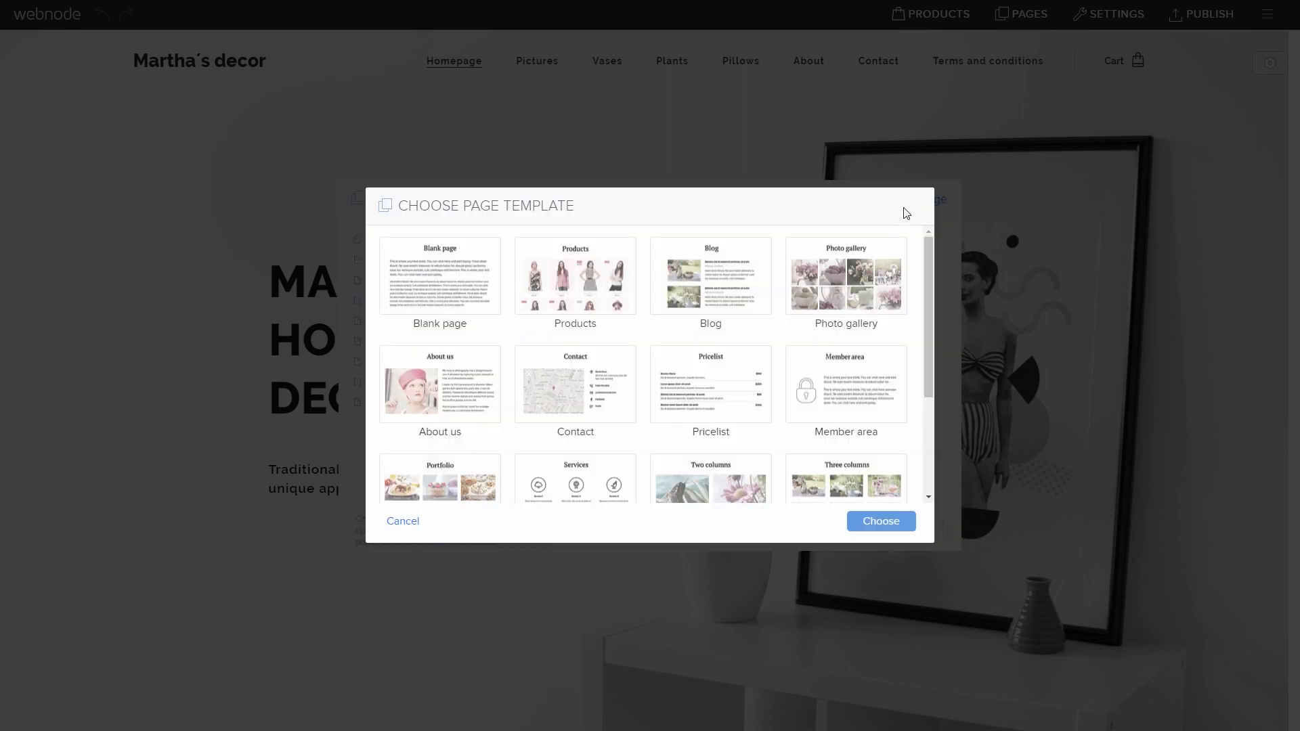
click(446, 304)
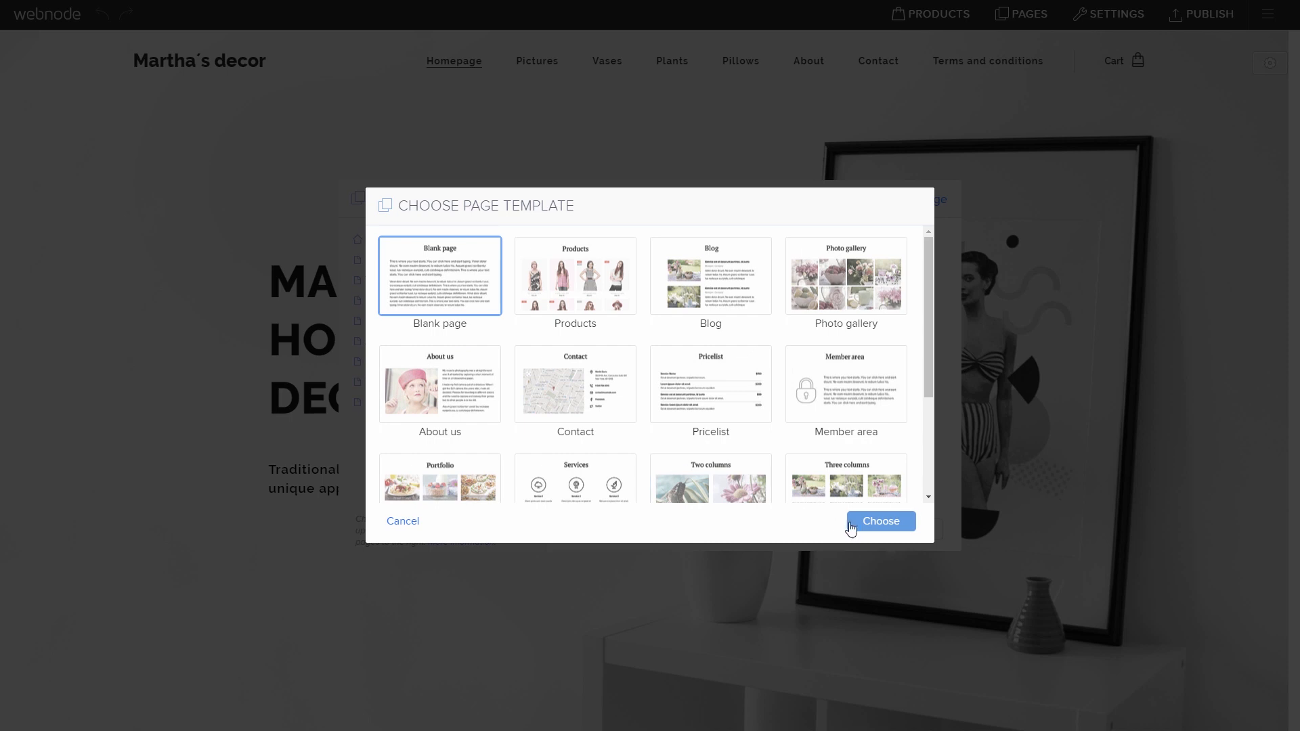
click(863, 526)
click(595, 366)
drag(595, 366, 499, 368)
text(Decorations)
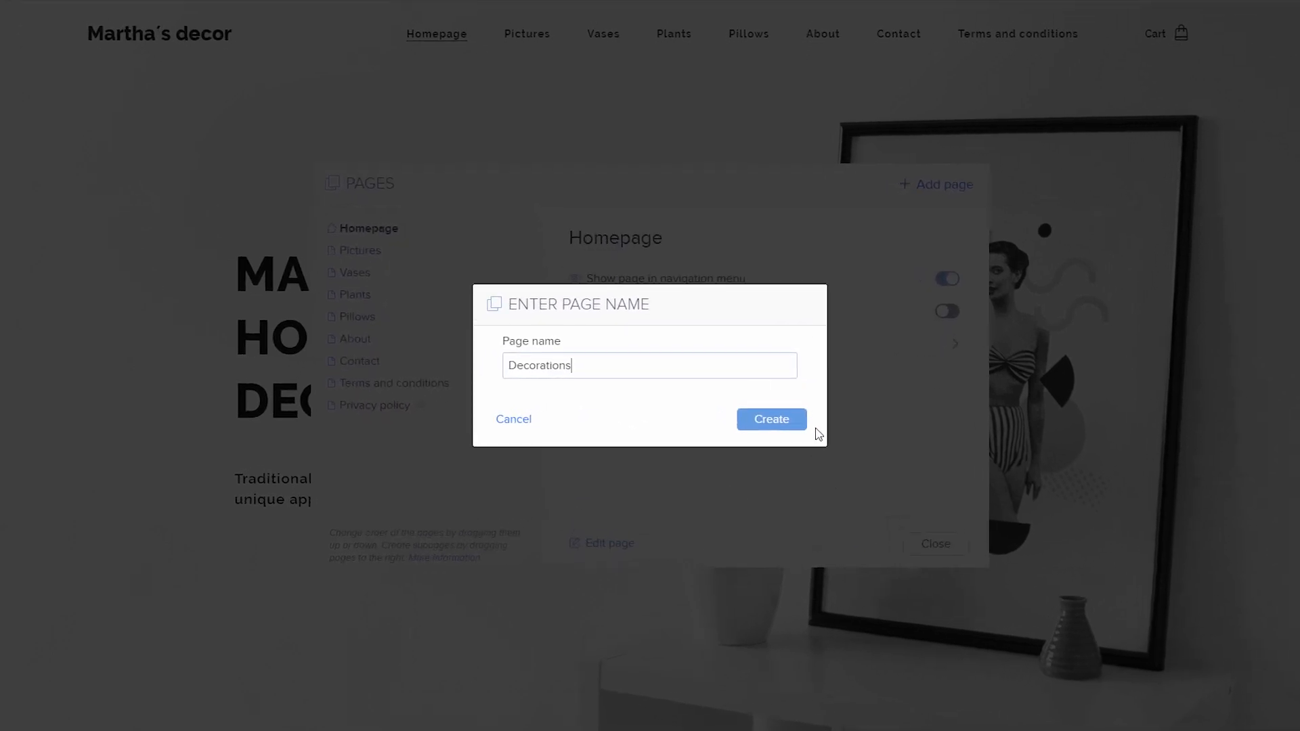
click(772, 419)
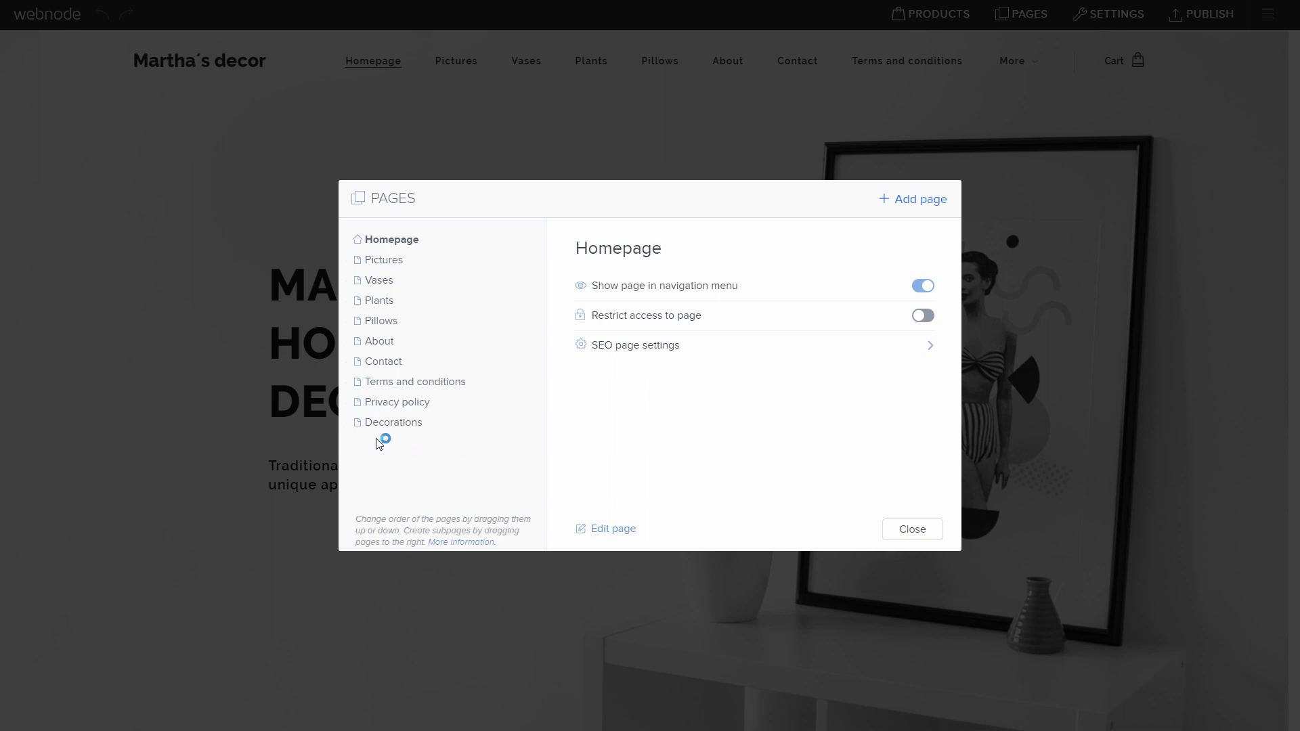
Place Decorations after Homepage with Pictures, Vases, Plants and Pillows as its subpages, and hide Privacy policy from the navigation menu.
drag(366, 424, 411, 347)
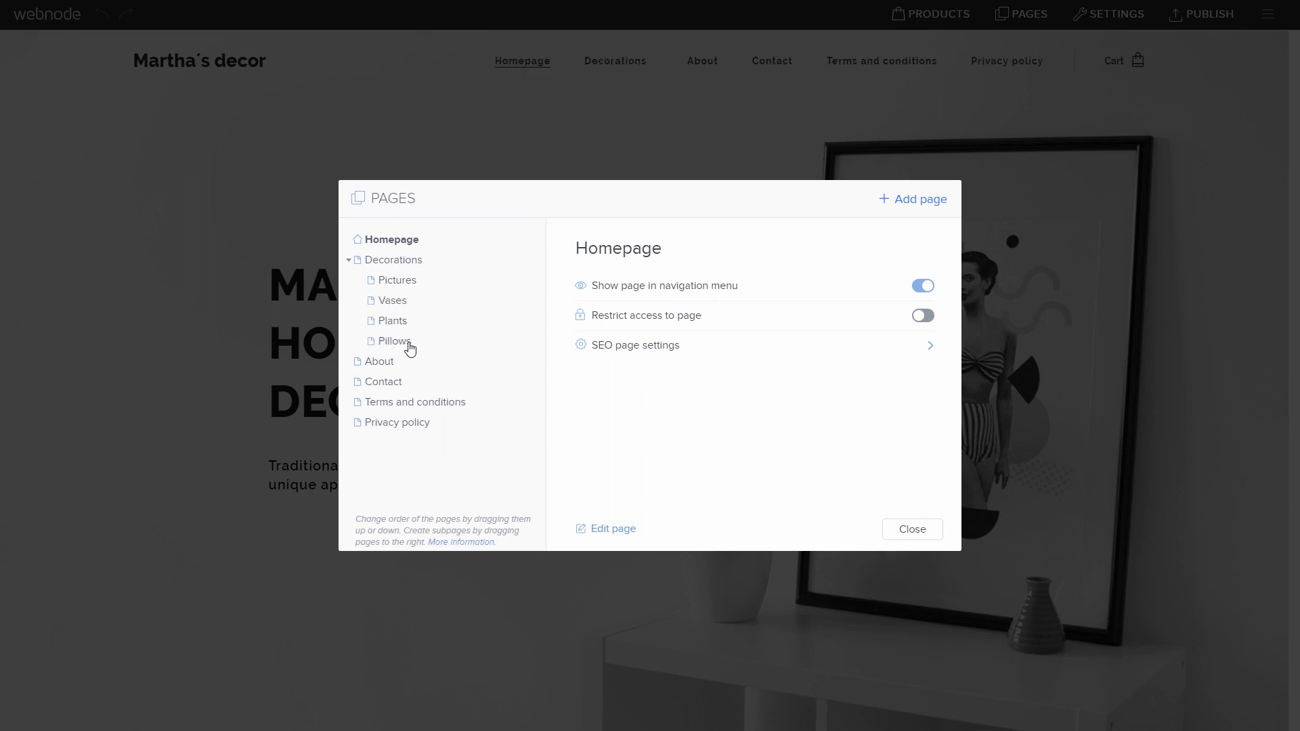
click(402, 426)
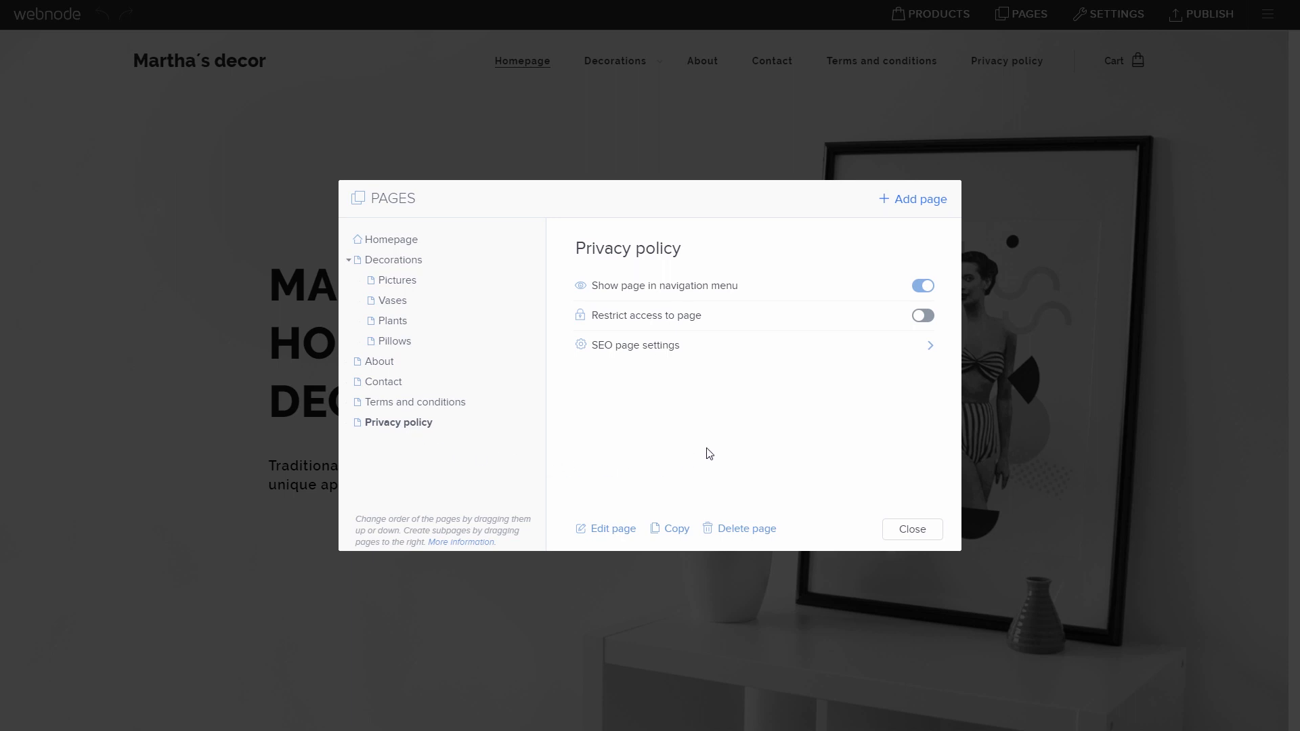
click(923, 287)
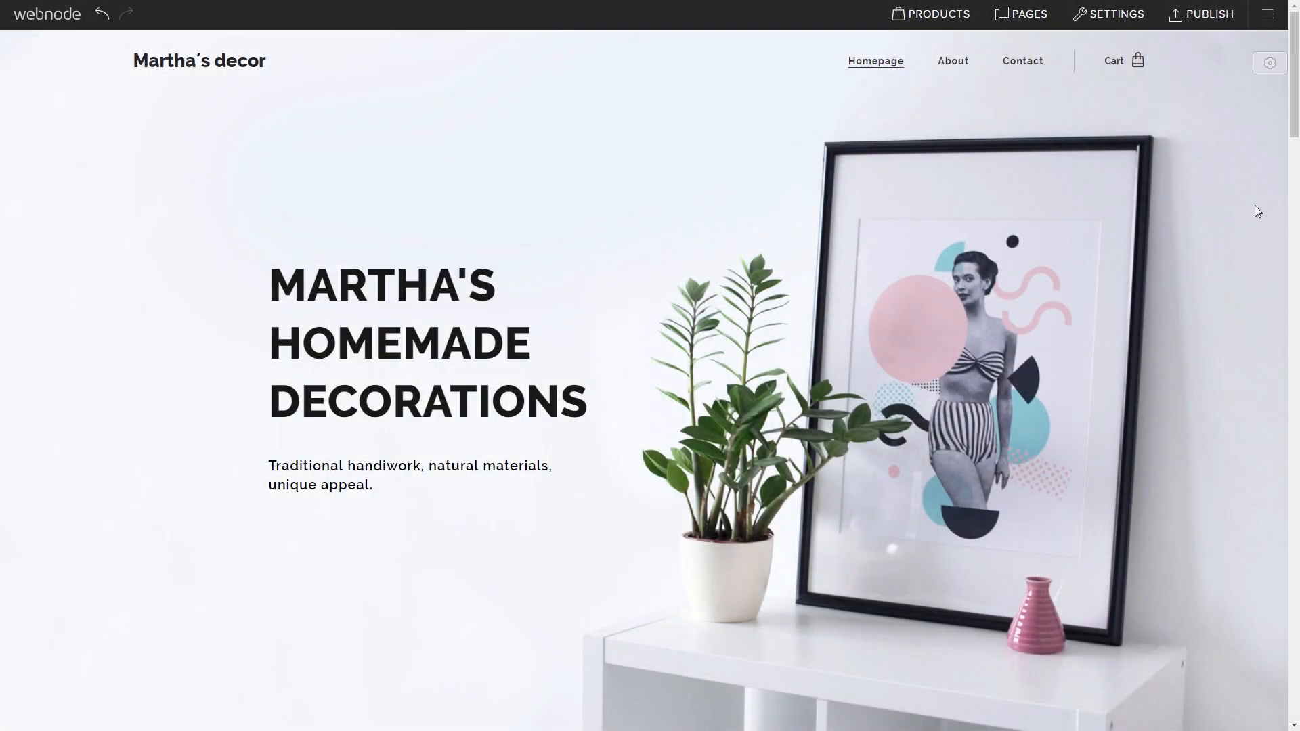
Insert a Product list section on the homepage between the header banner and the We love decorations section.
scroll(1293, 188, down, 5)
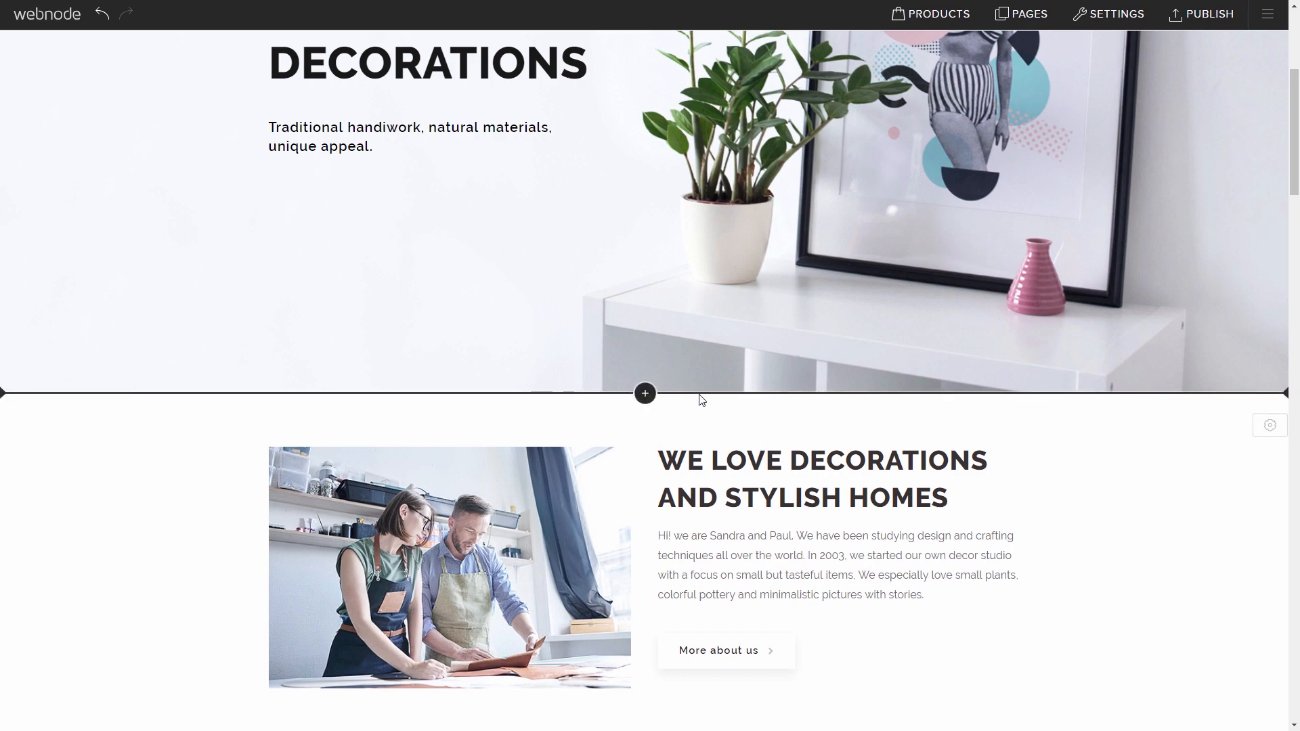
click(644, 394)
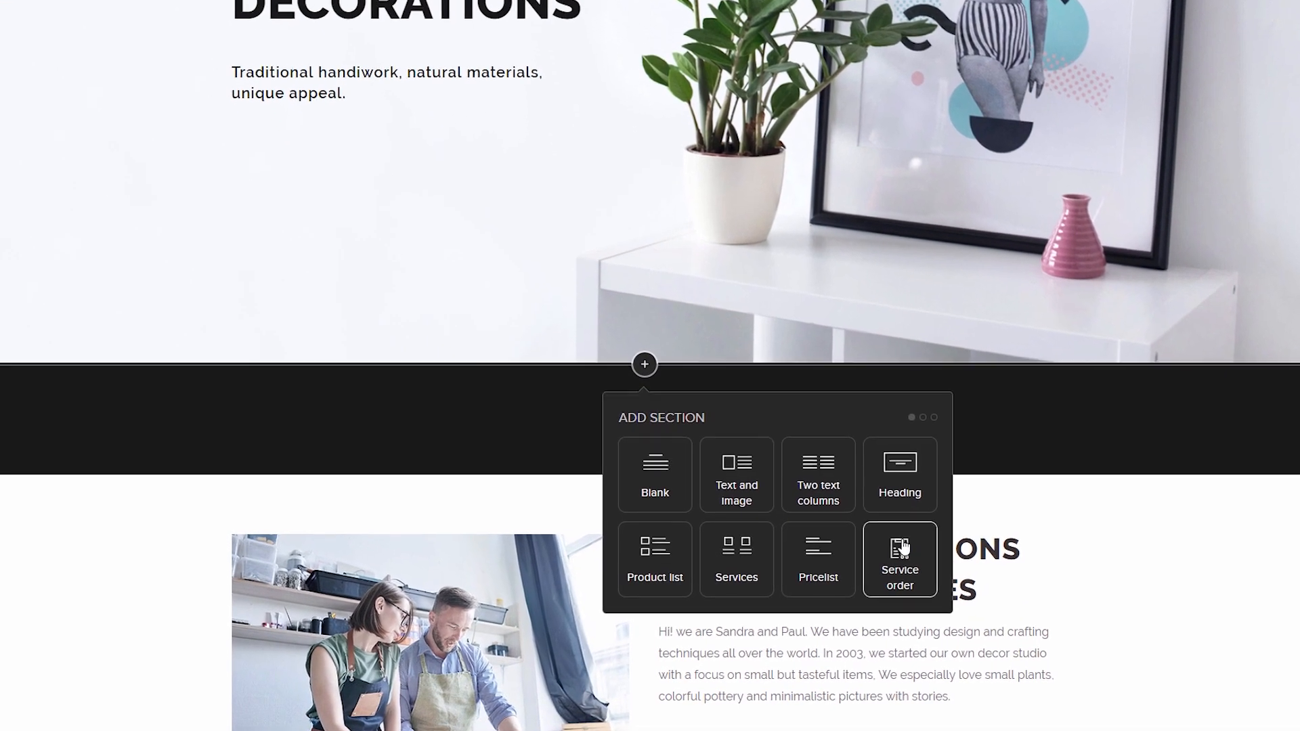
click(658, 562)
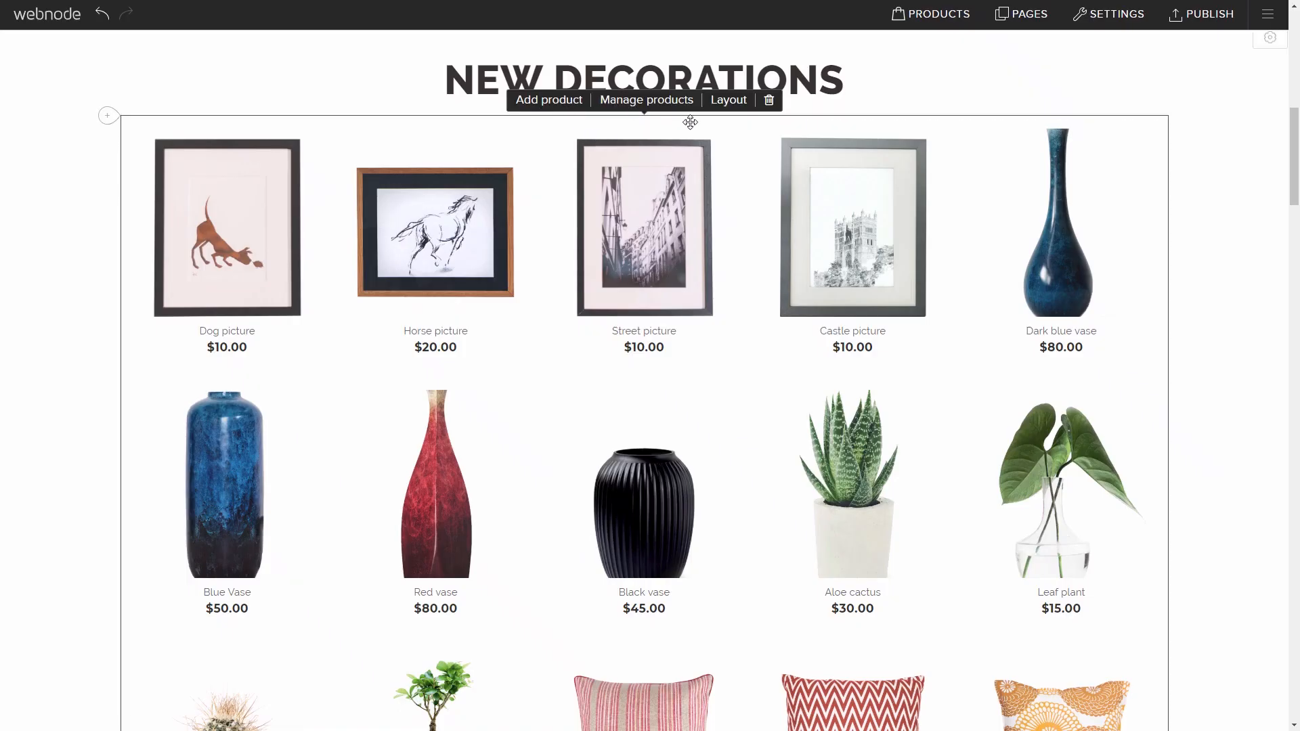
Set the layout style of the New Decorations product list to Large image.
click(734, 105)
click(561, 104)
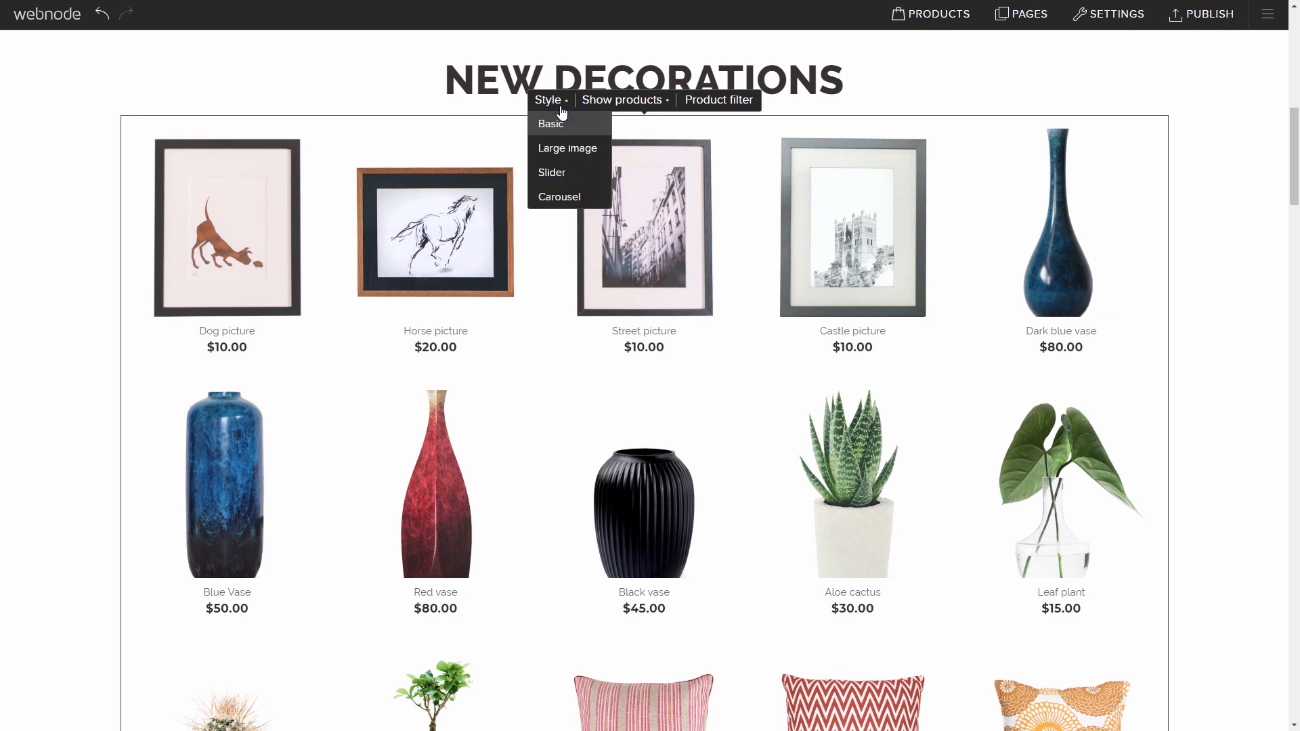
click(567, 147)
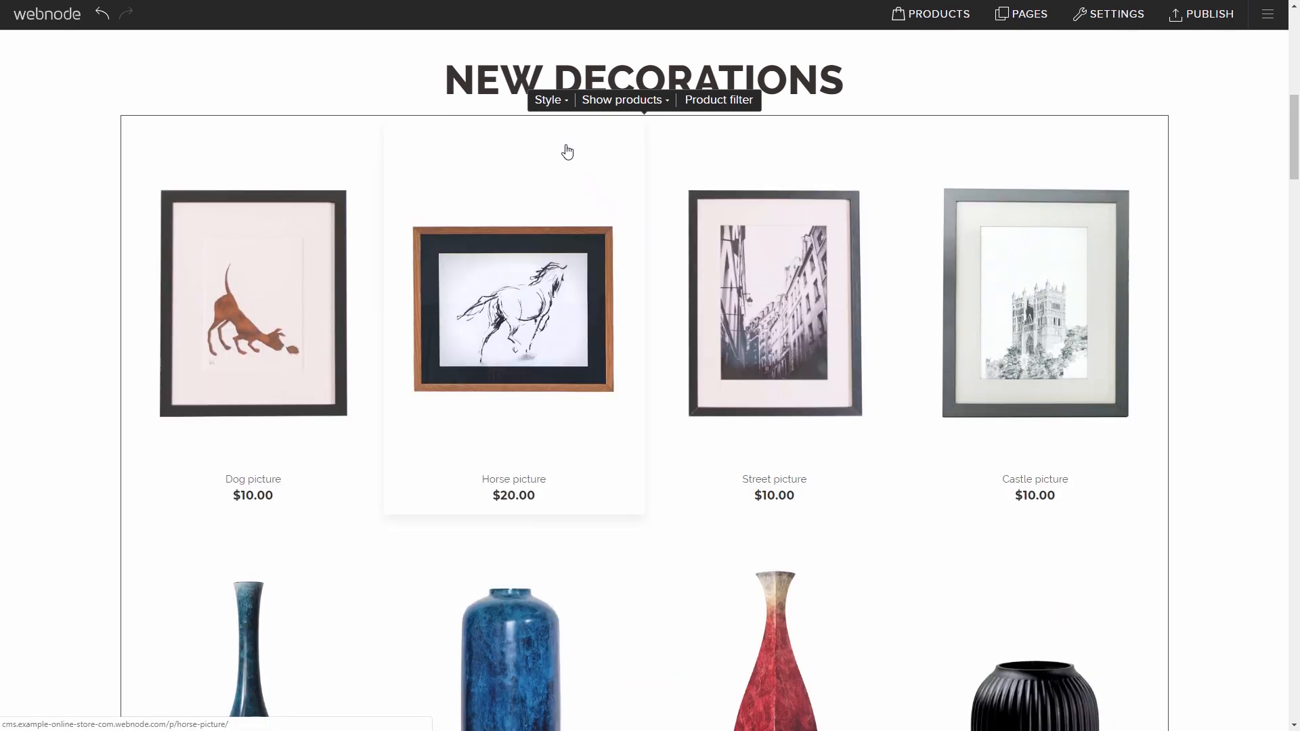
Show the Collections product filter on the New Decorations list and hide it again.
click(707, 116)
click(599, 97)
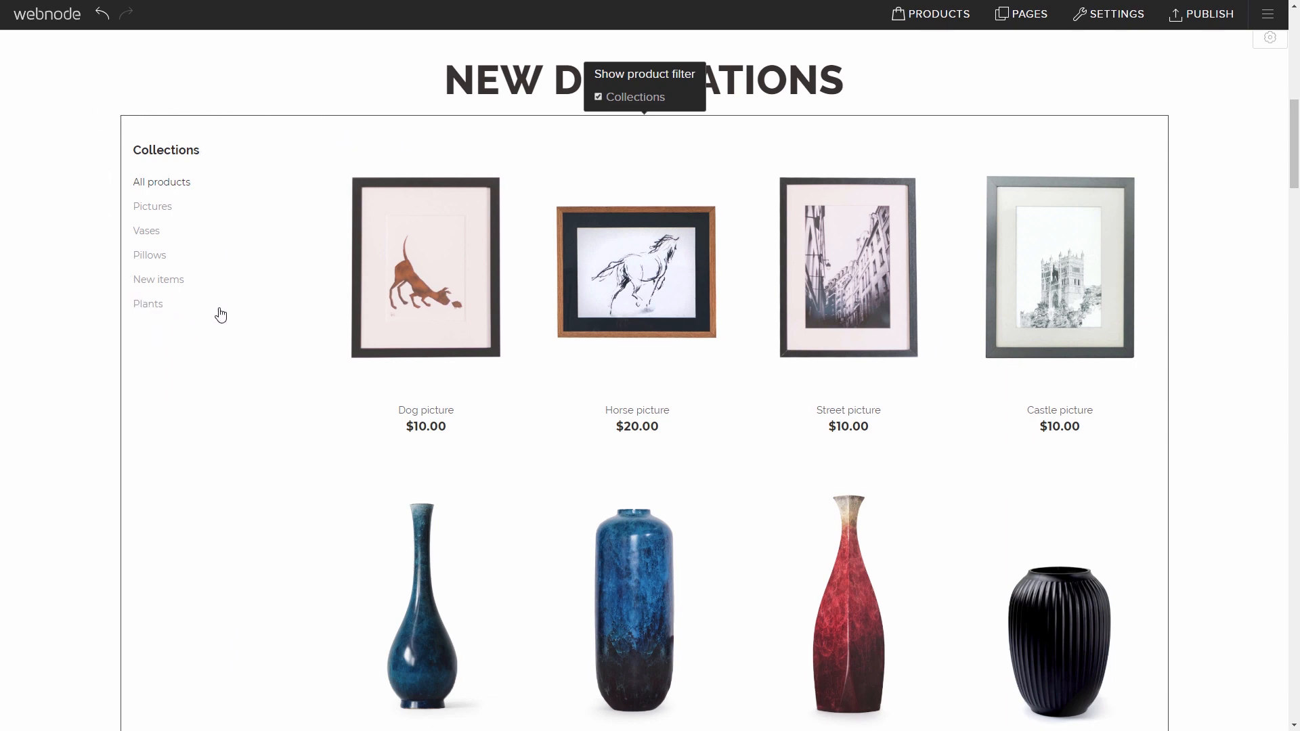
click(598, 96)
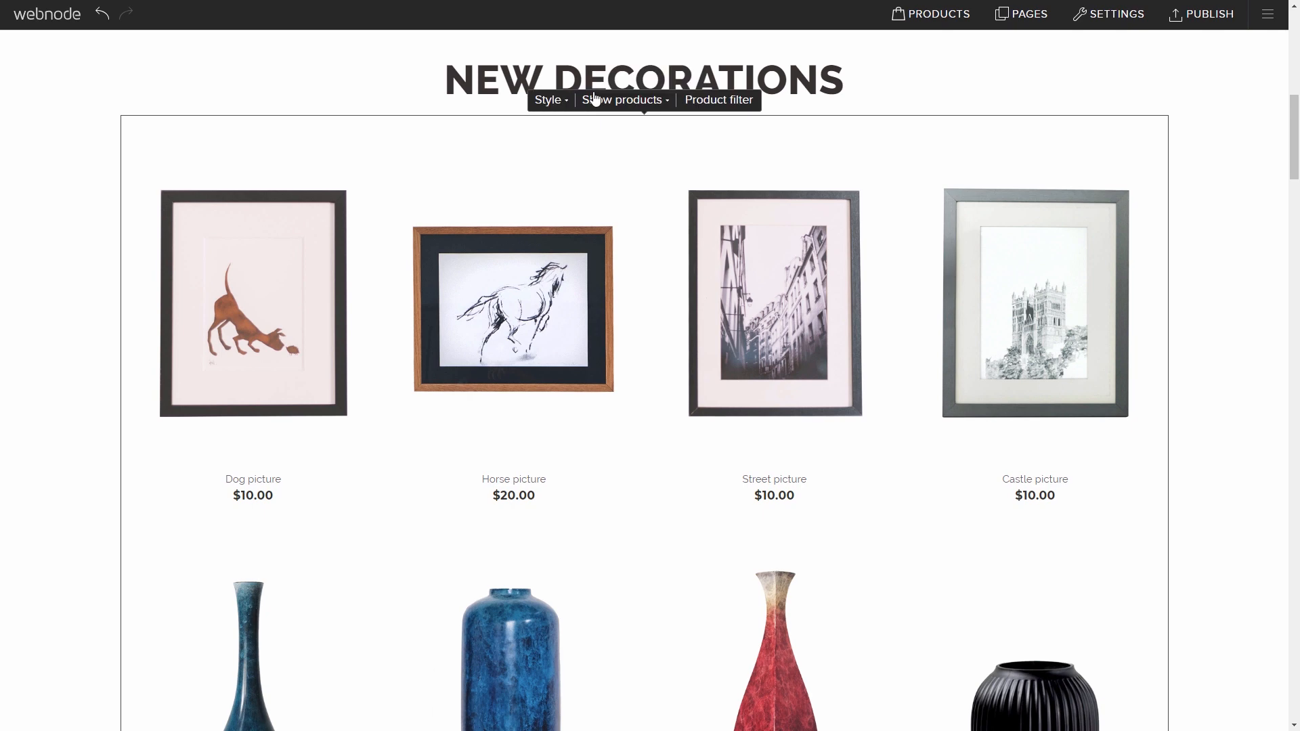
Switch the New Decorations product list to the Slider style and browse forward through its products.
click(550, 100)
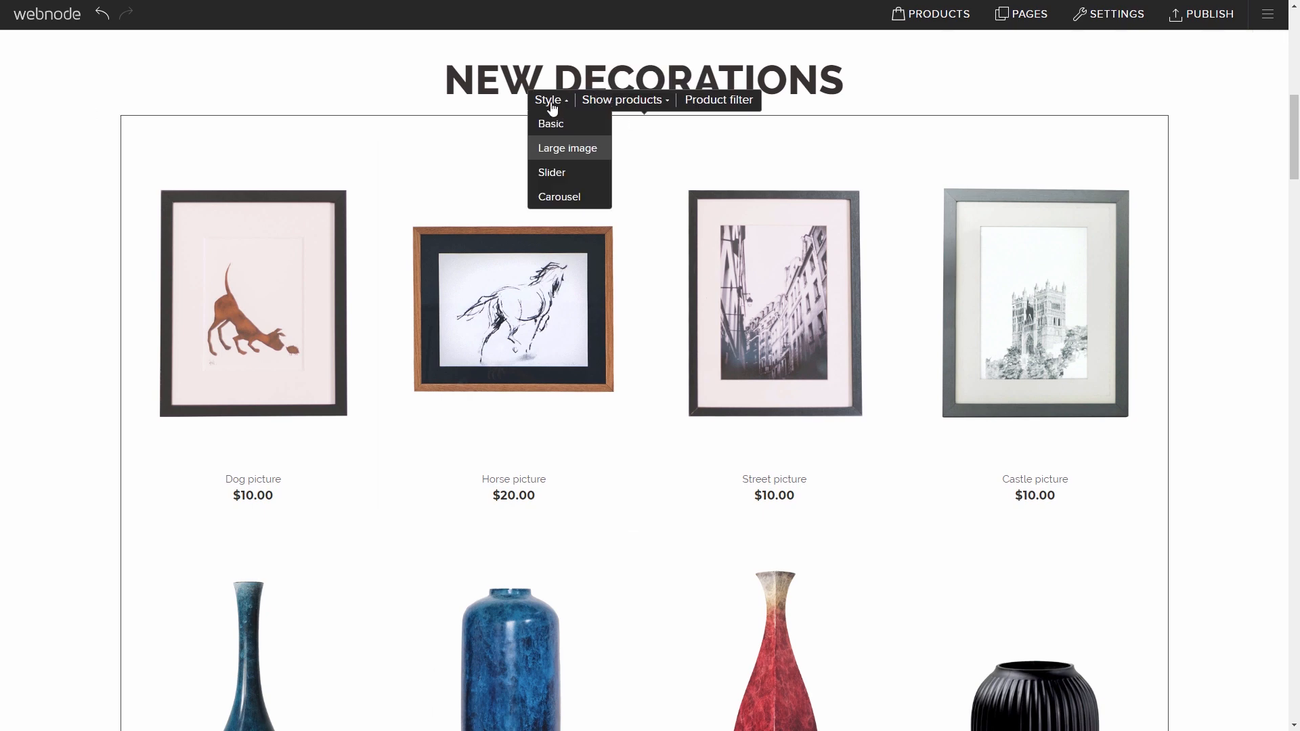
click(572, 172)
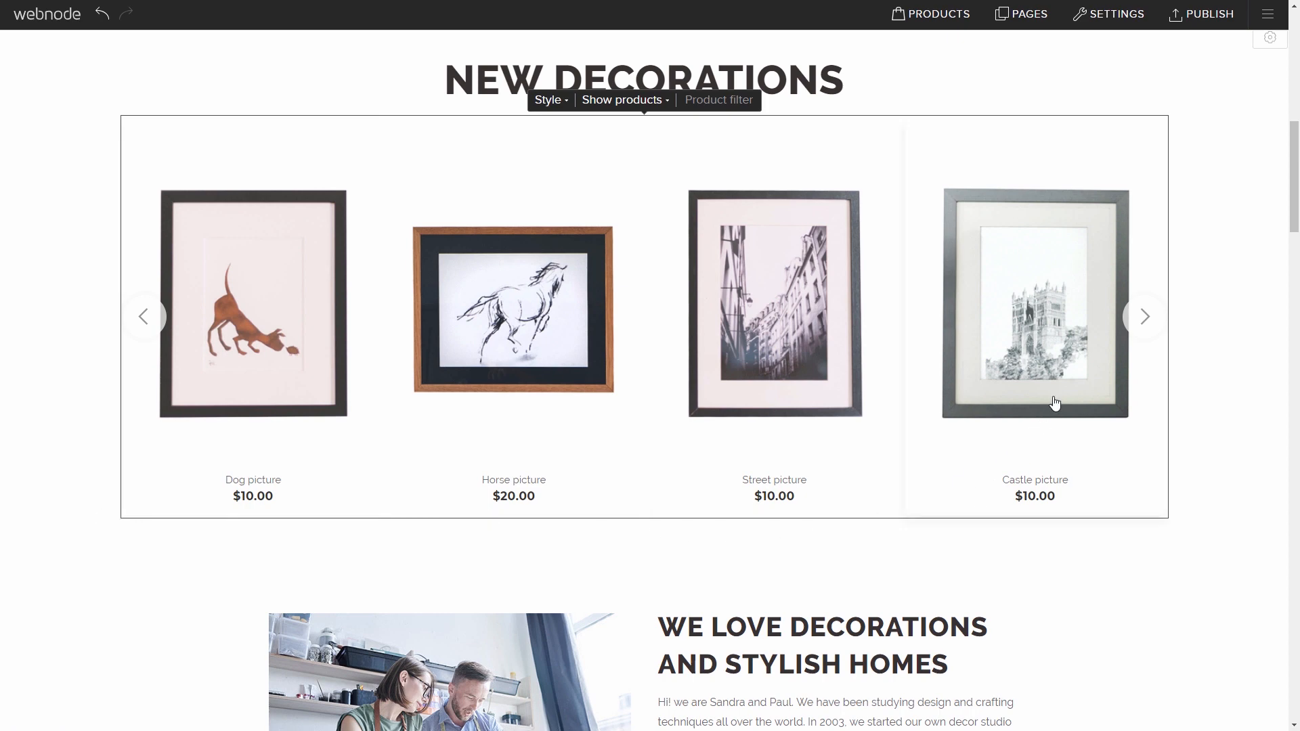
click(1143, 316)
click(1143, 316)
click(1143, 316)
click(1142, 316)
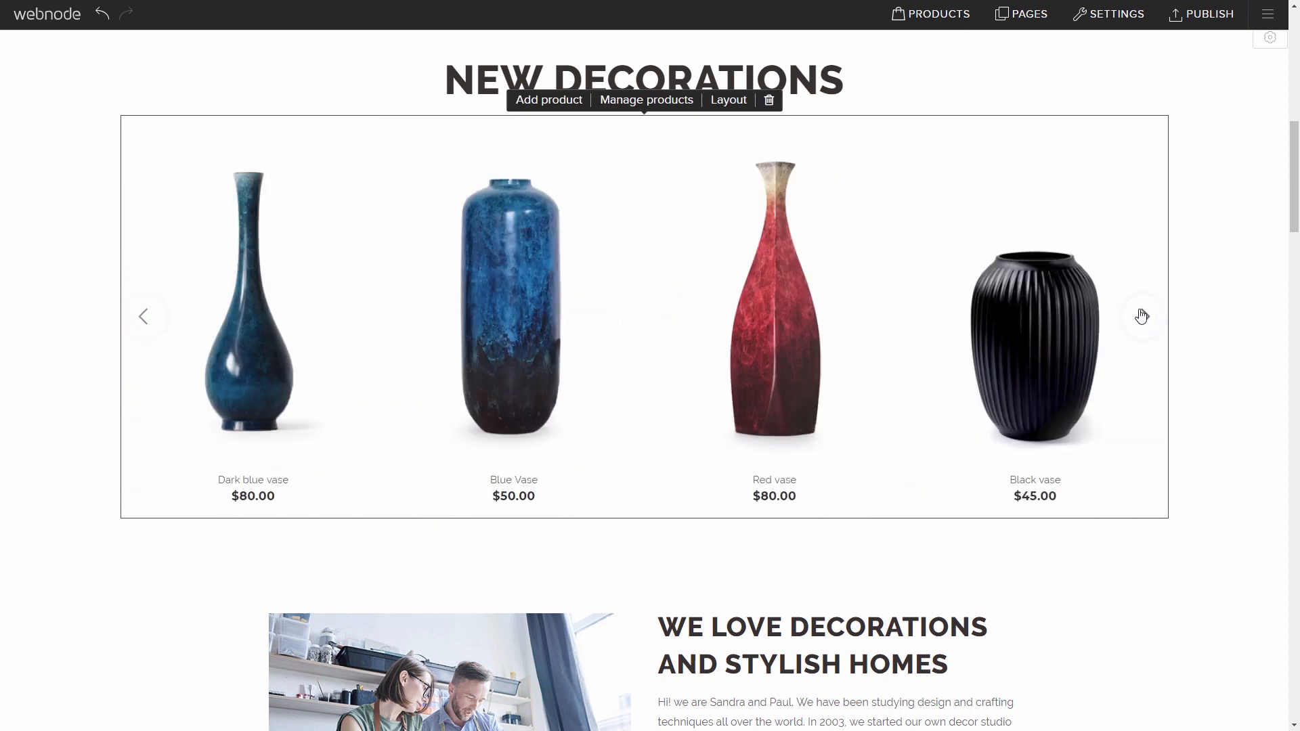
click(1143, 316)
click(1143, 316)
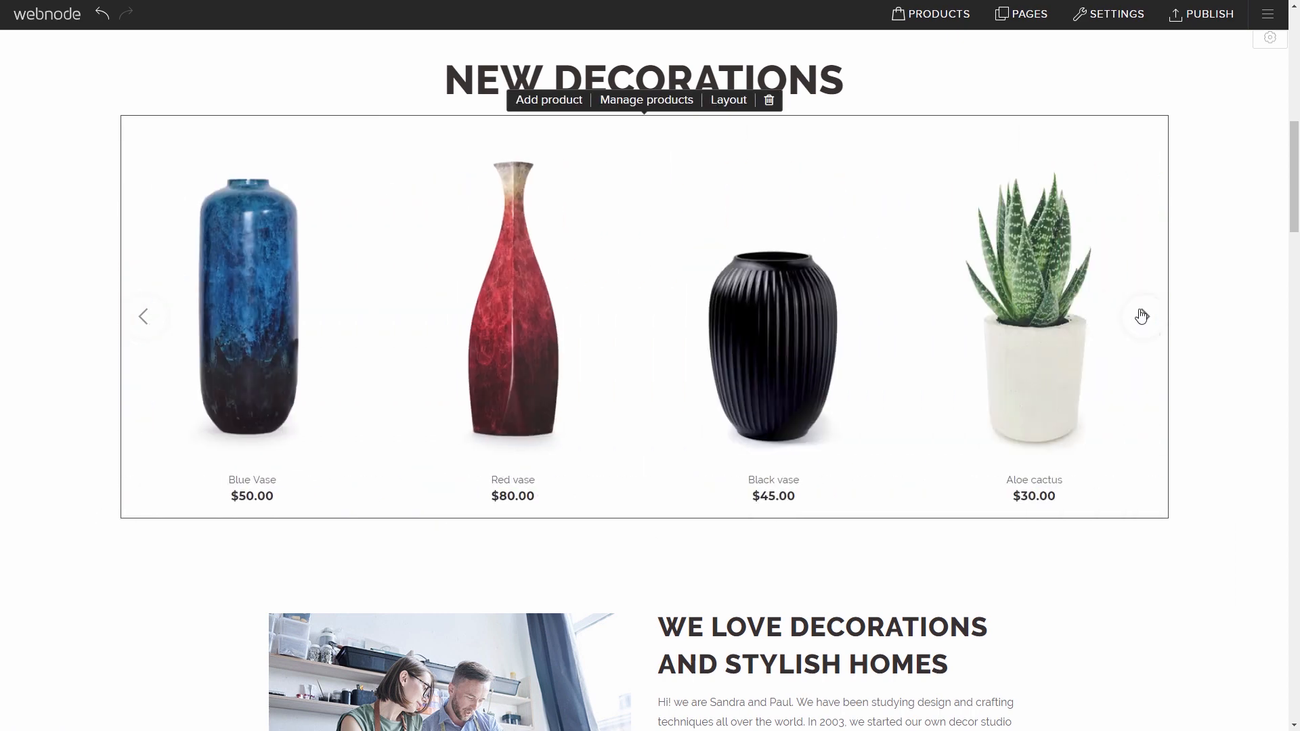
click(1143, 316)
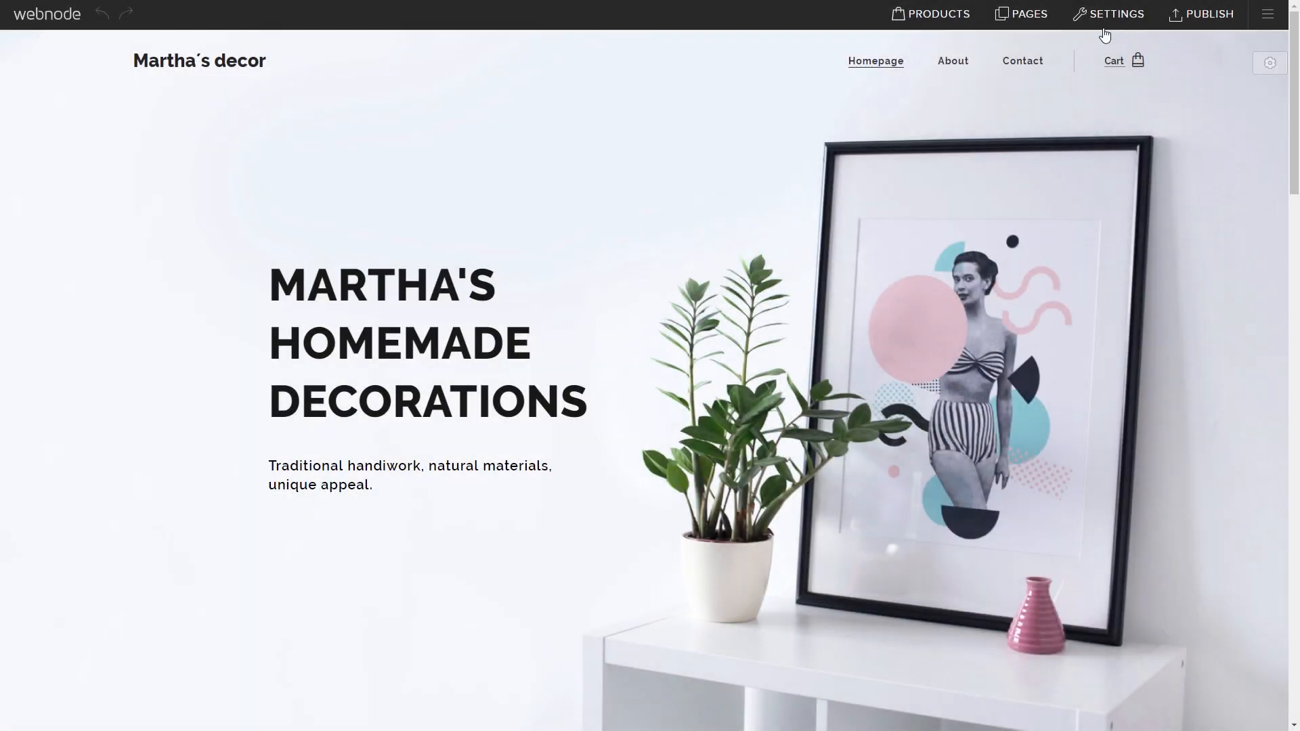
Open the online store's general settings and review the email address for receiving orders.
click(1106, 17)
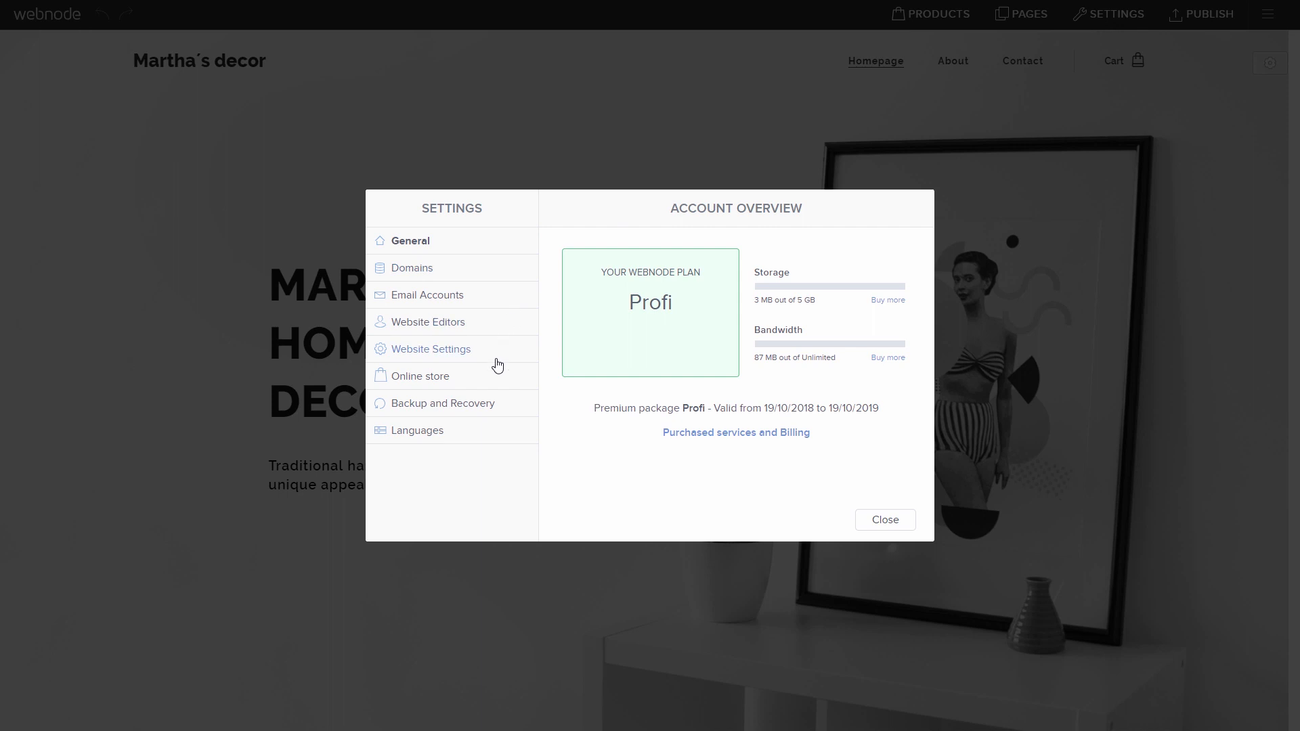
click(446, 384)
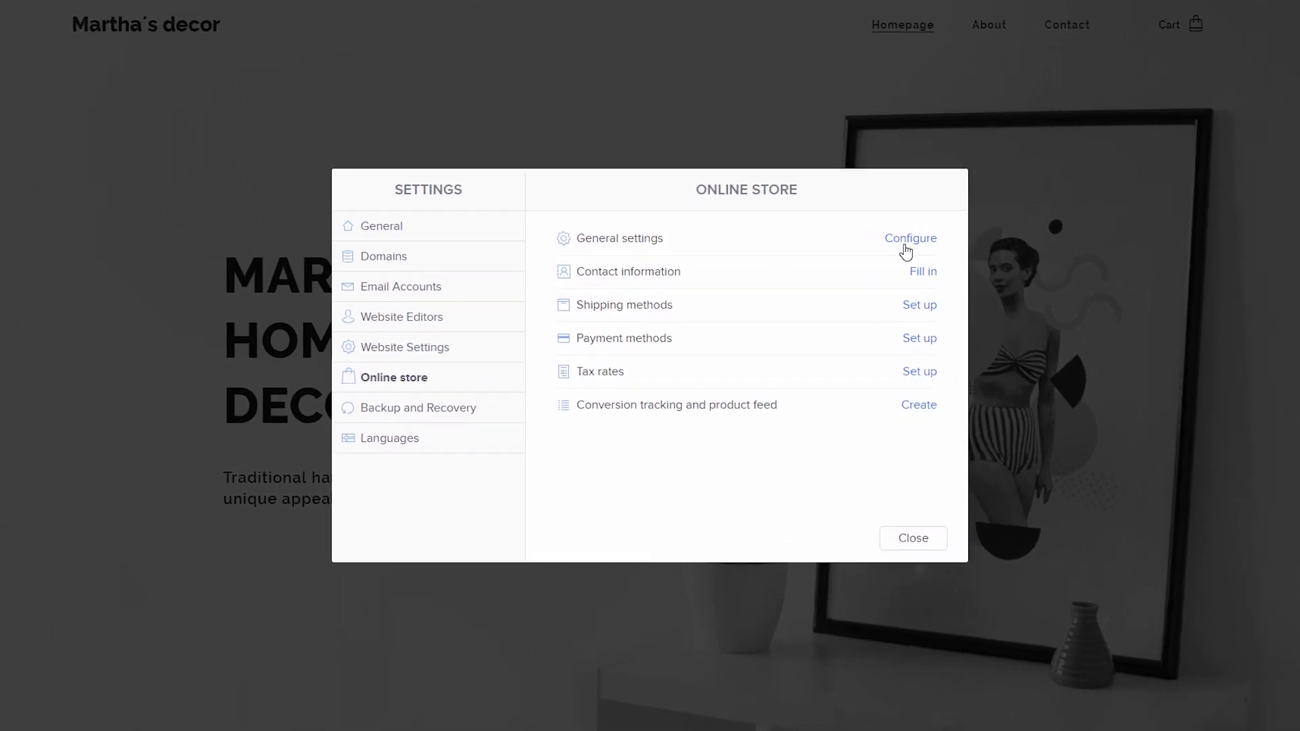
click(905, 246)
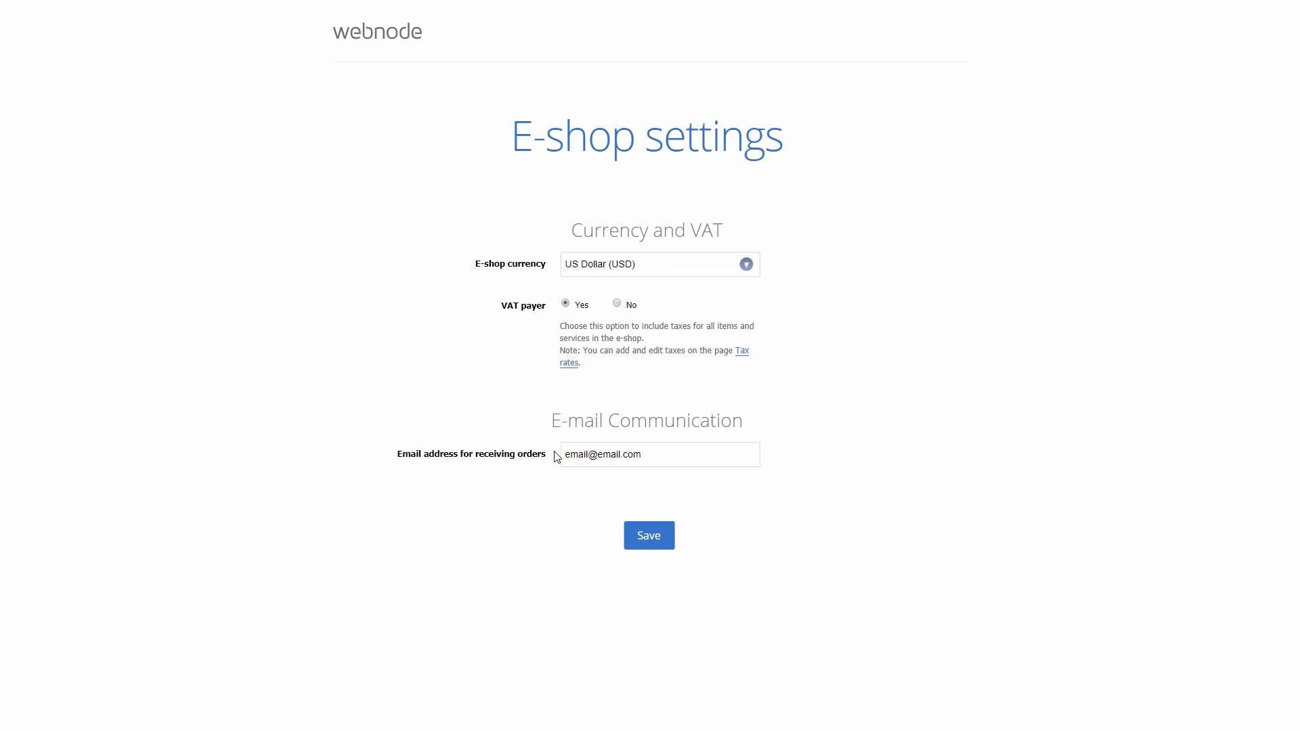
click(644, 457)
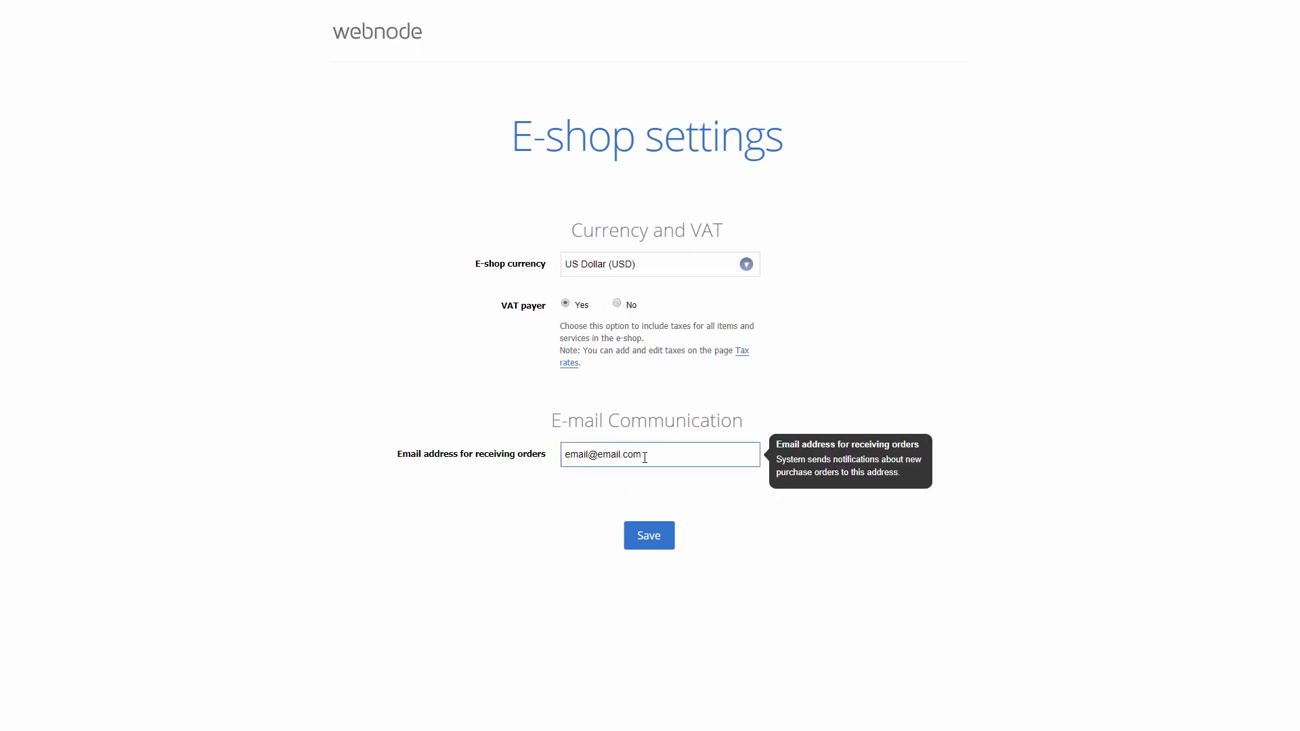
click(651, 484)
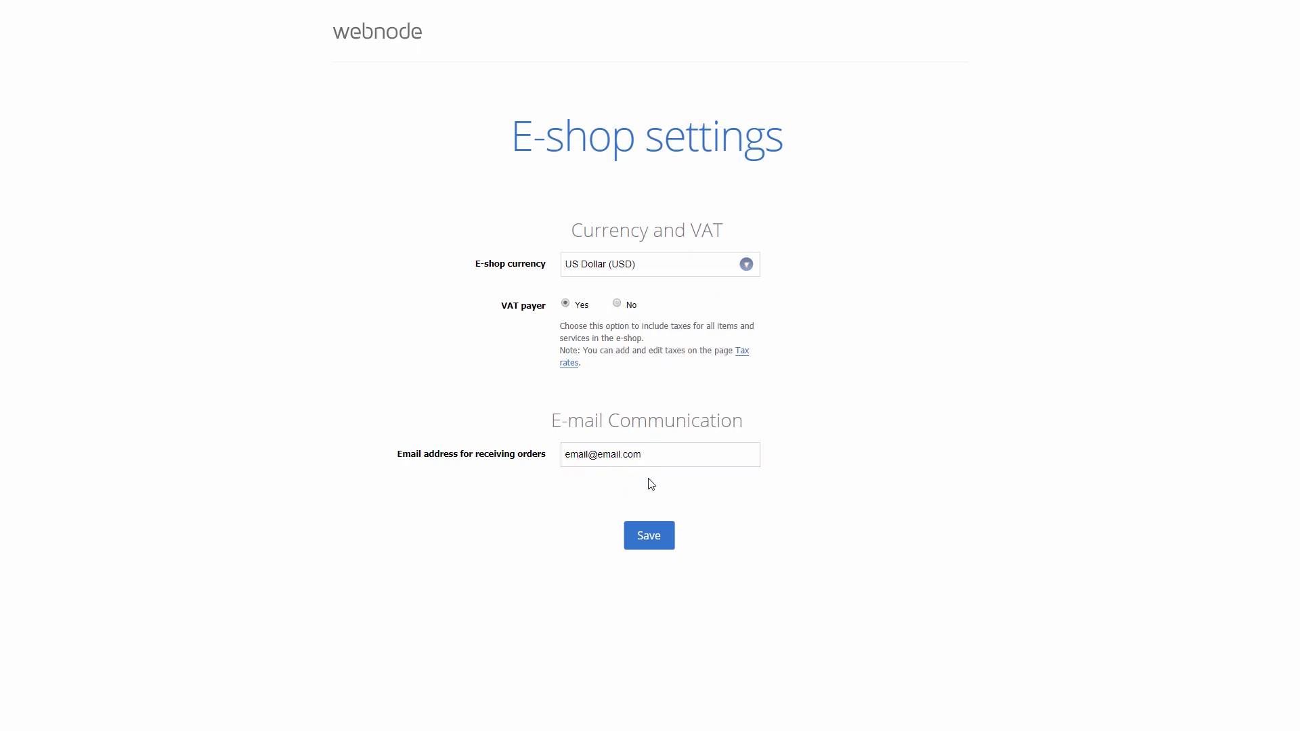
Add a new tax rate of 18 for the online store and save it.
click(743, 352)
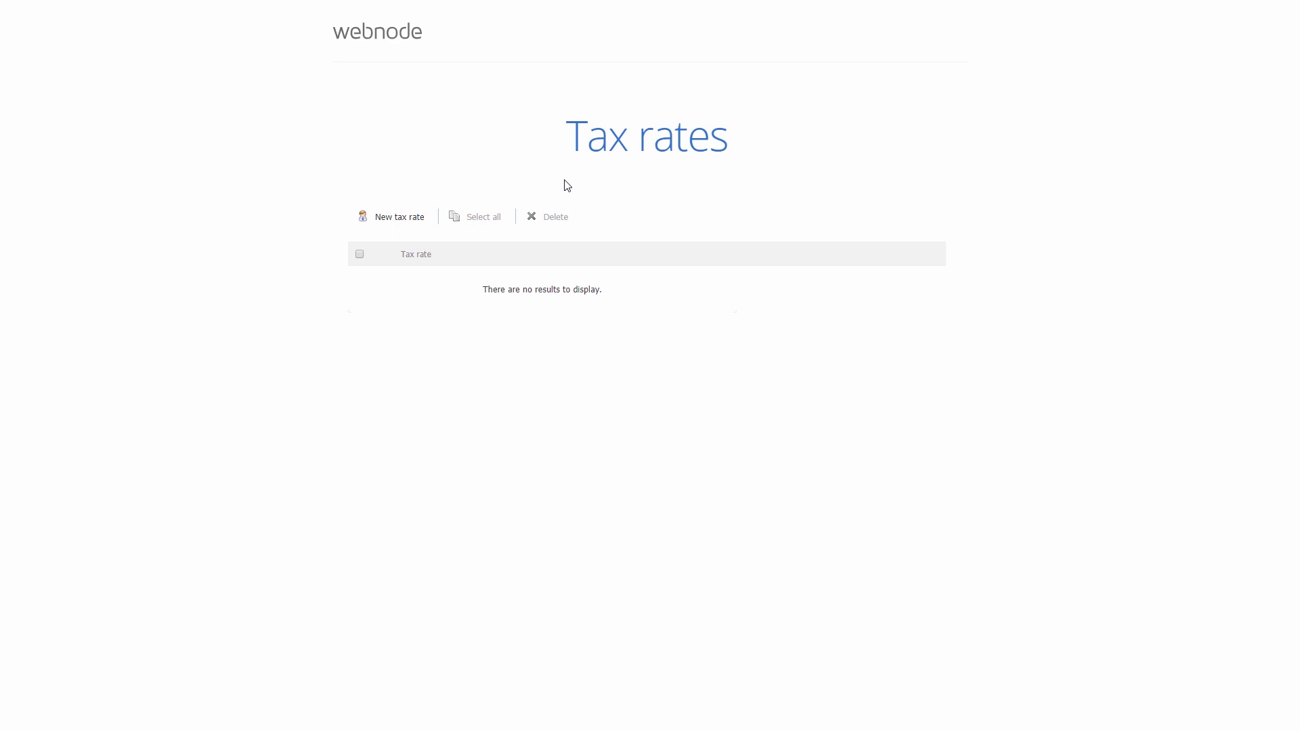
click(418, 218)
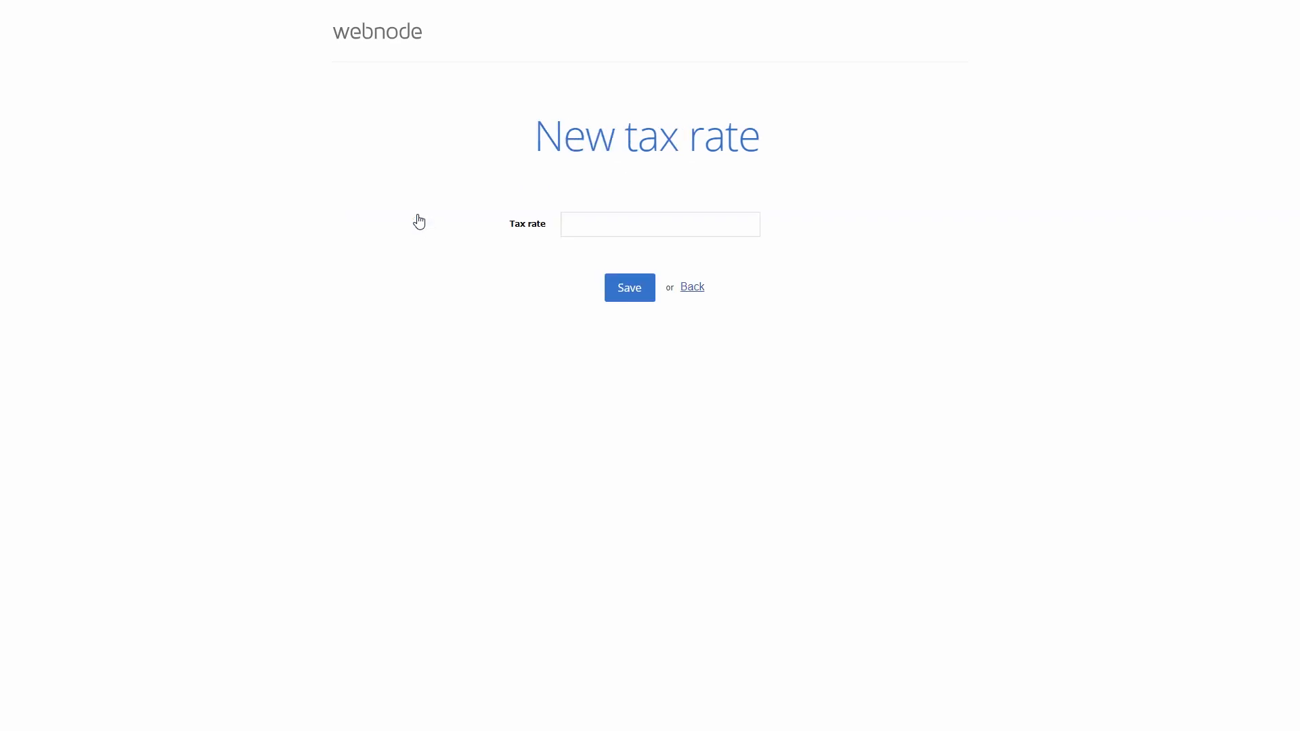
click(582, 227)
text(18)
click(643, 295)
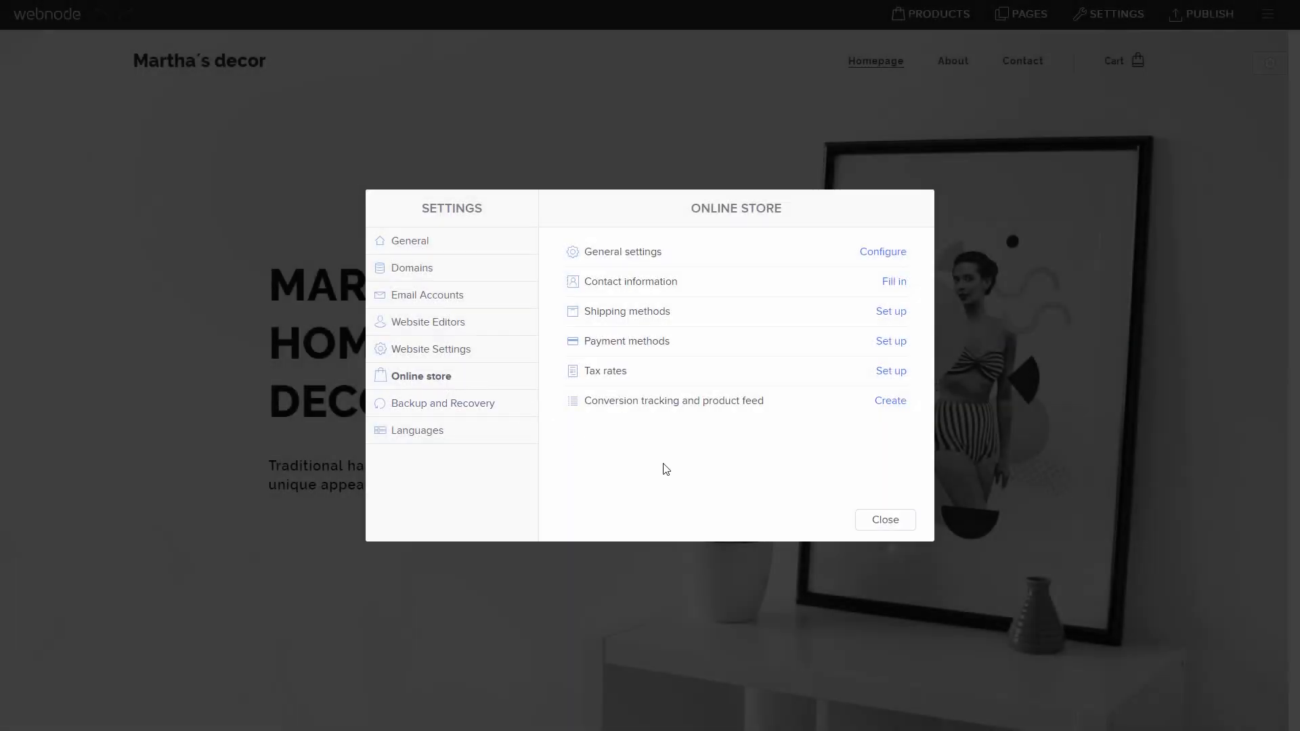
Add a shipping method named "Urgent delivery" (1 day) priced at 4 and move it to the beginning of the shipping methods list.
click(889, 314)
click(438, 217)
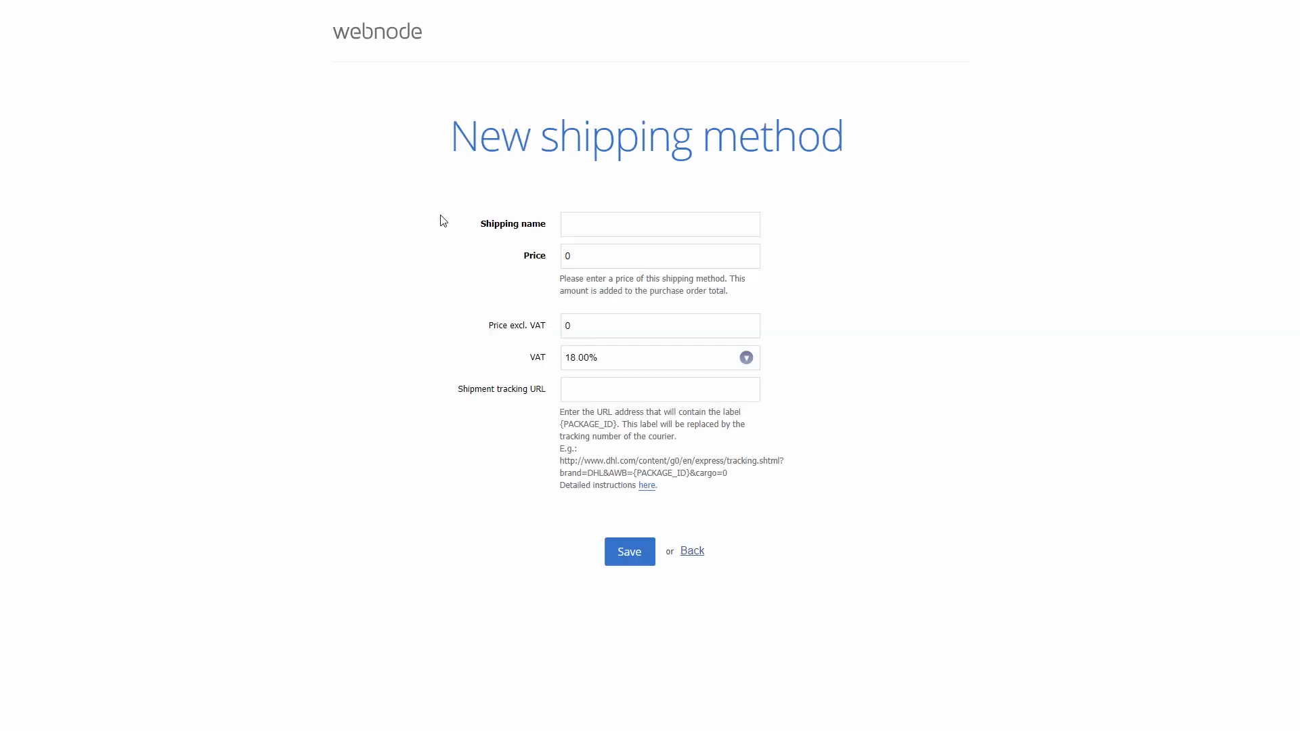
click(582, 220)
text("Urgent delivery" (1 day))
click(785, 211)
double_click(601, 257)
text(4)
click(780, 255)
click(644, 563)
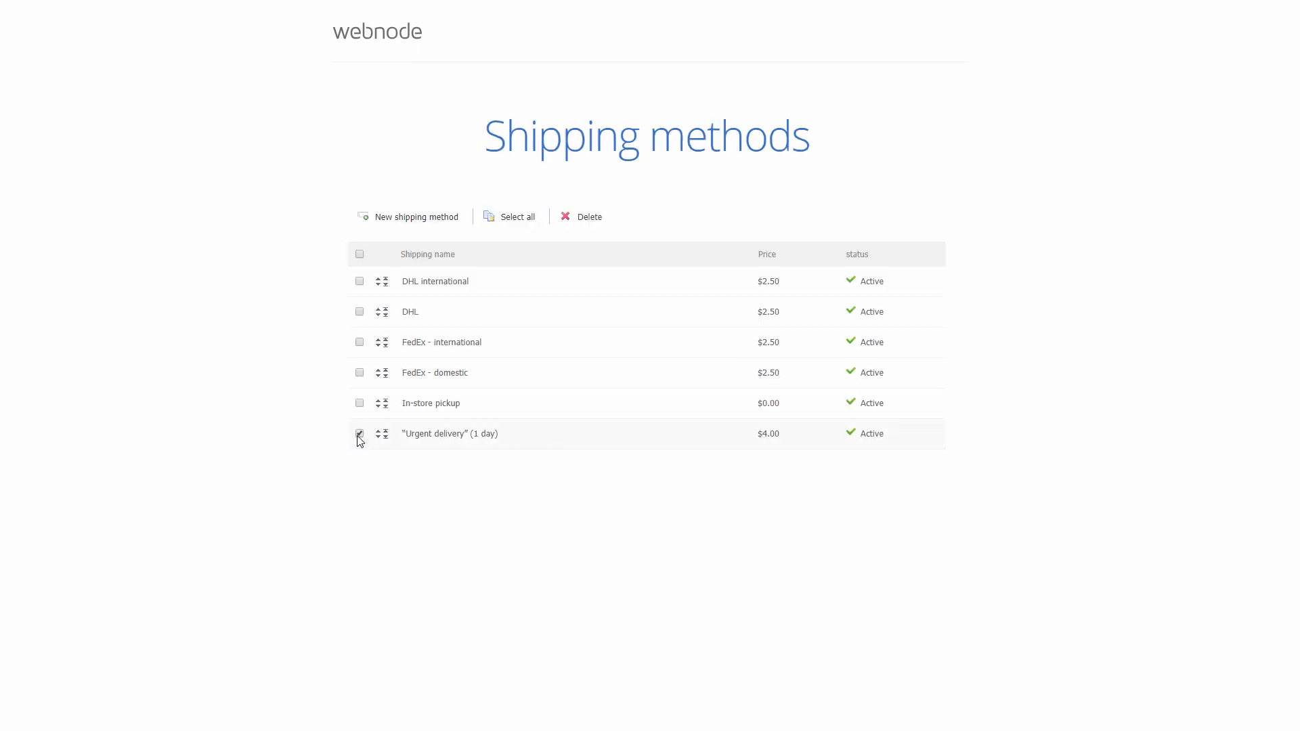
click(386, 434)
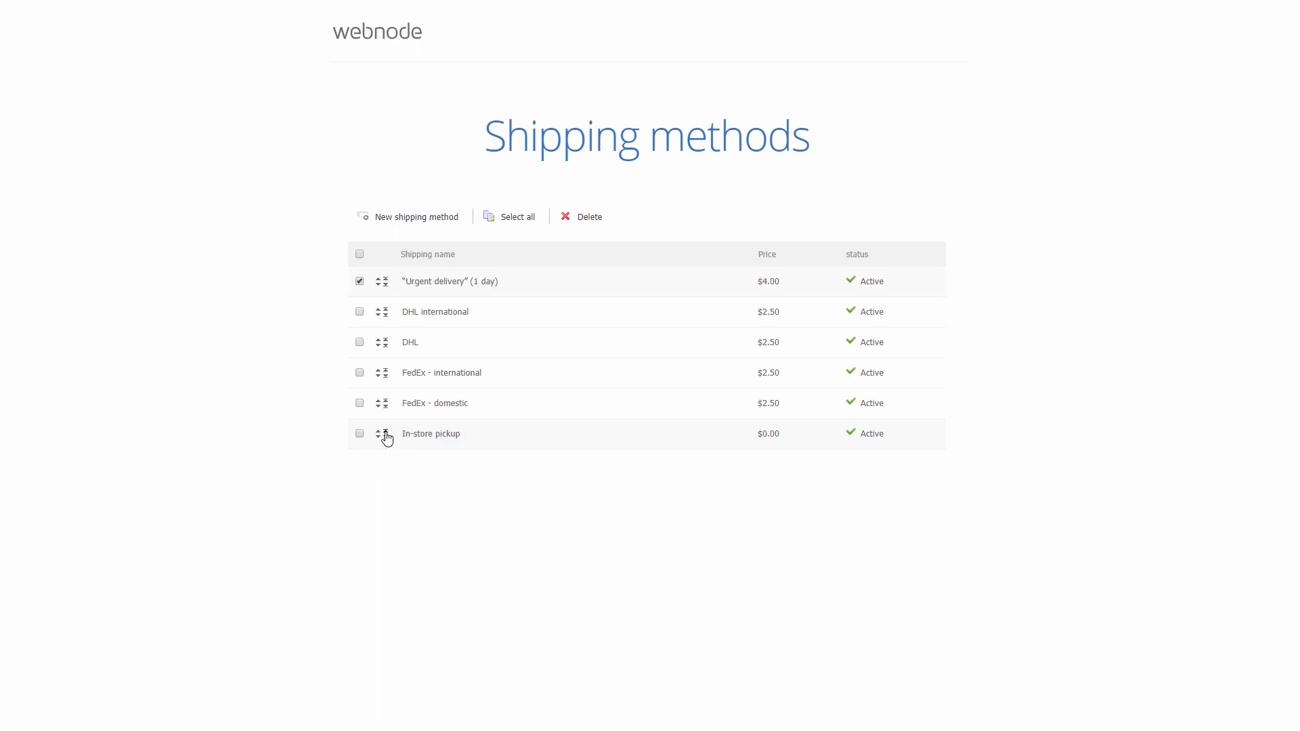
click(360, 282)
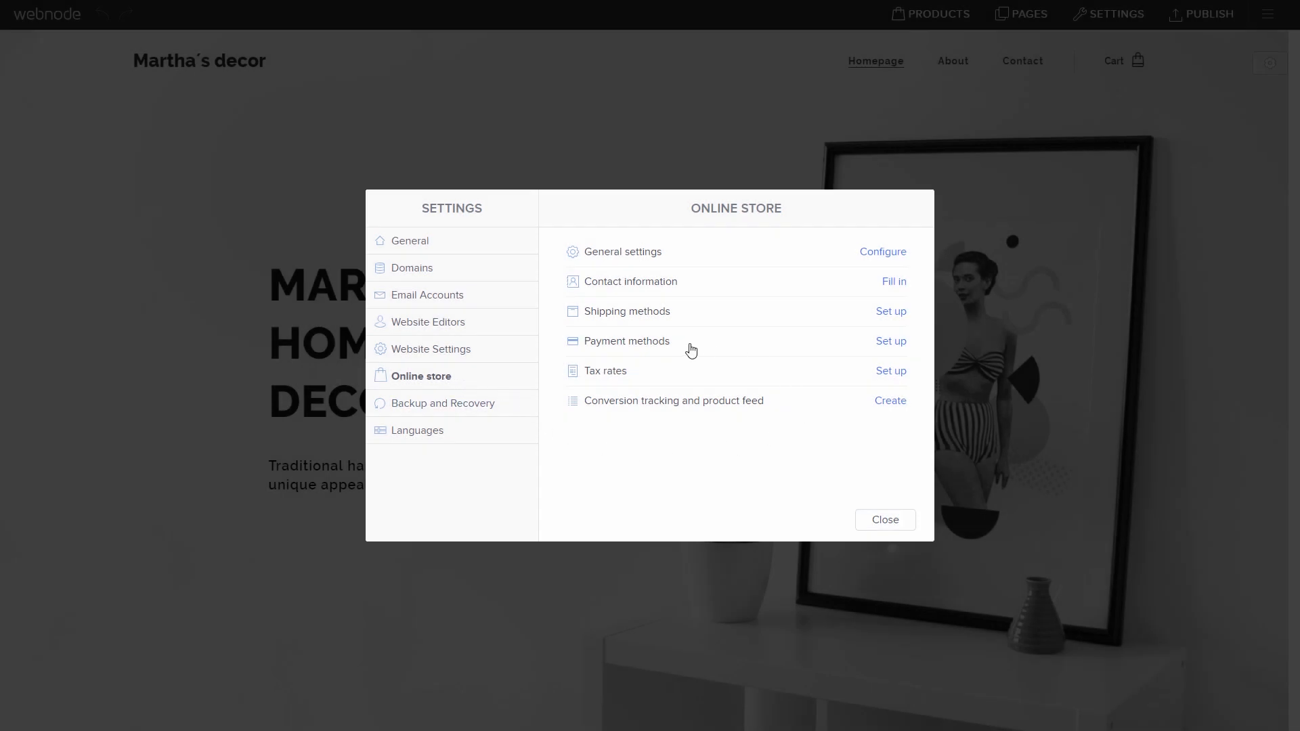
Create a new Wire transfer payment method for the store and set its price to 3.
click(887, 342)
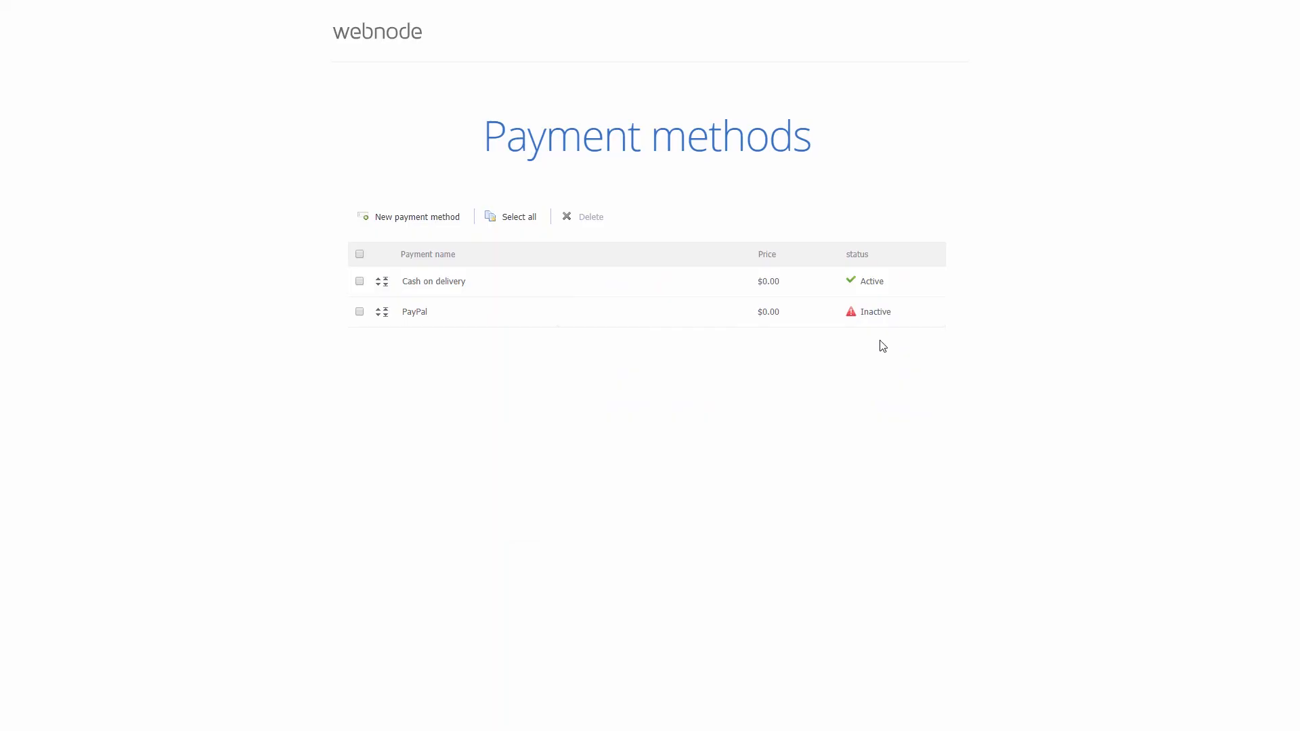
click(379, 219)
click(747, 226)
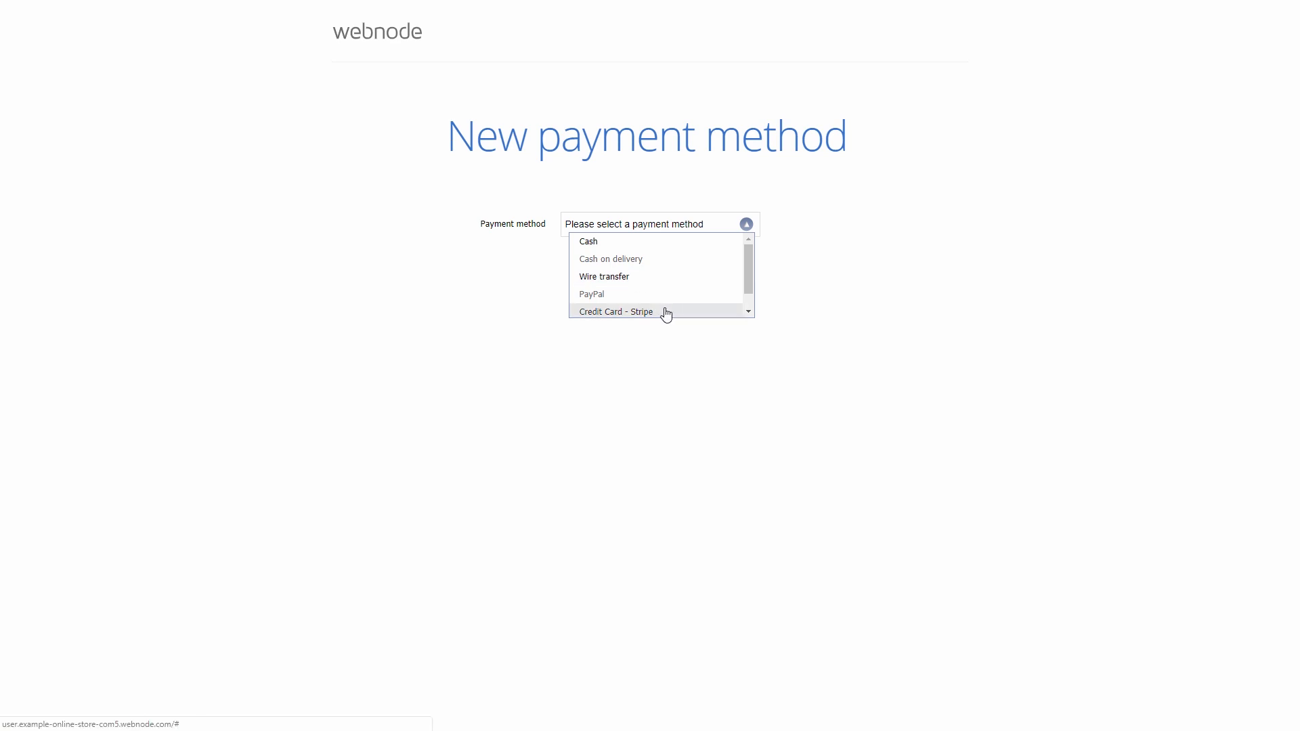
scroll(663, 312, down, 1)
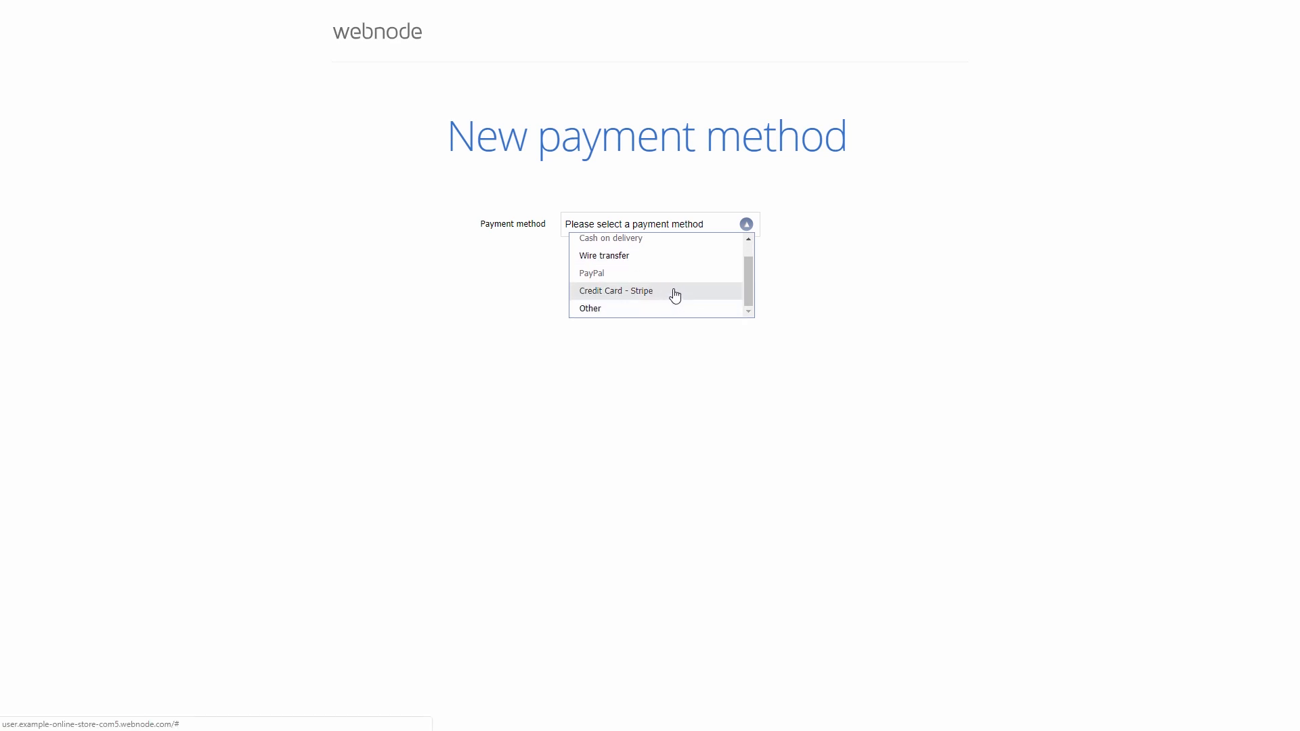
click(661, 257)
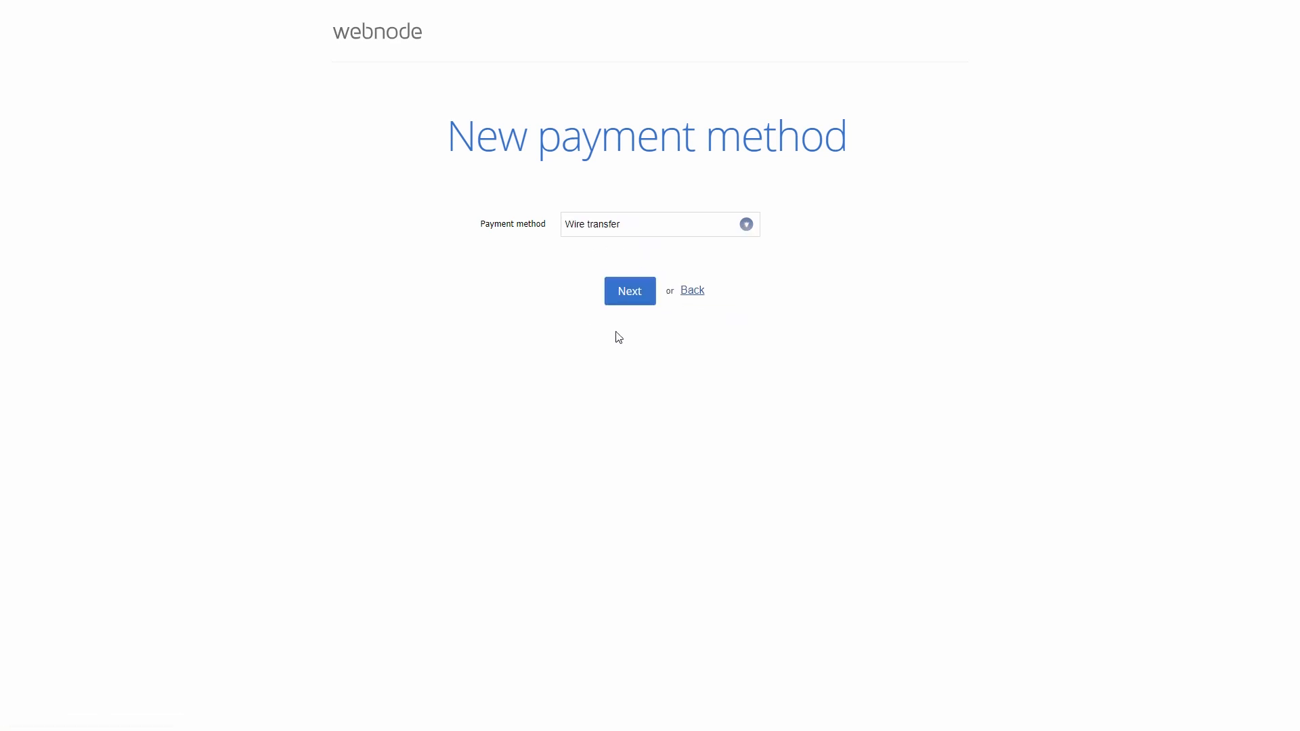
click(649, 300)
click(635, 252)
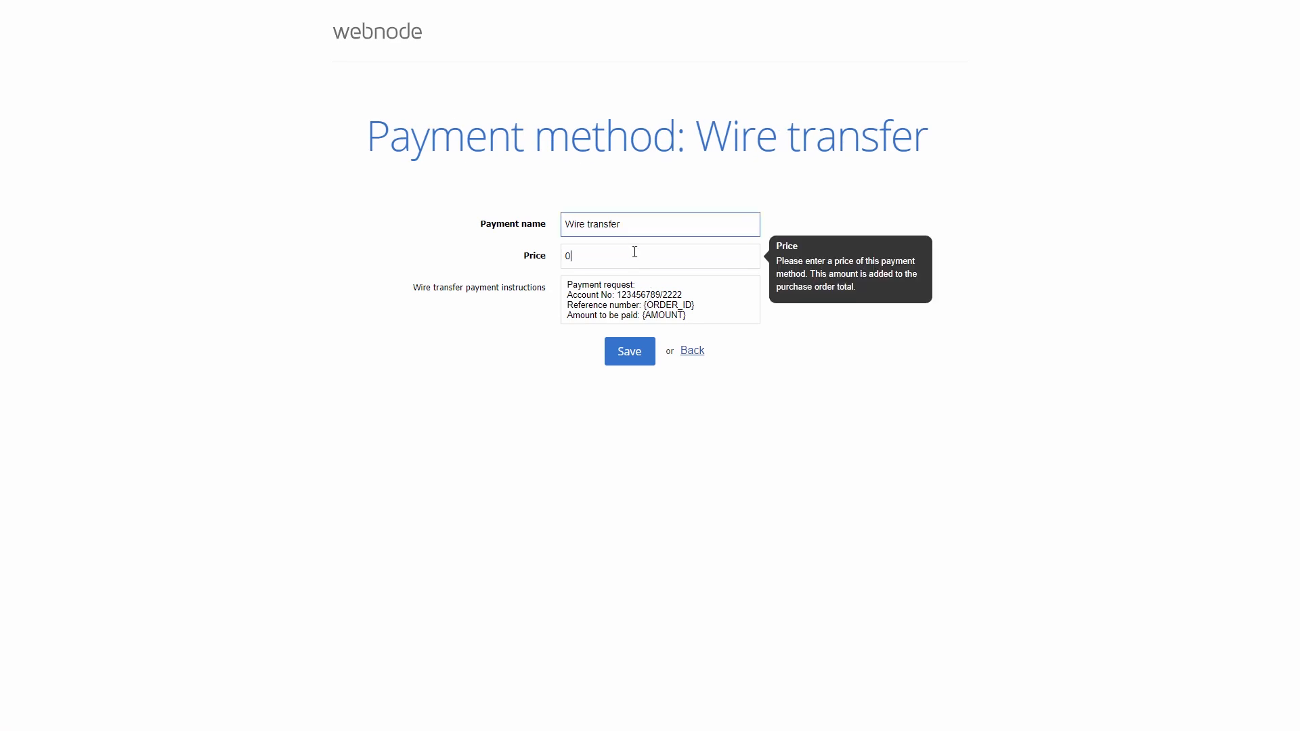
key(BackSpace)
text(3)
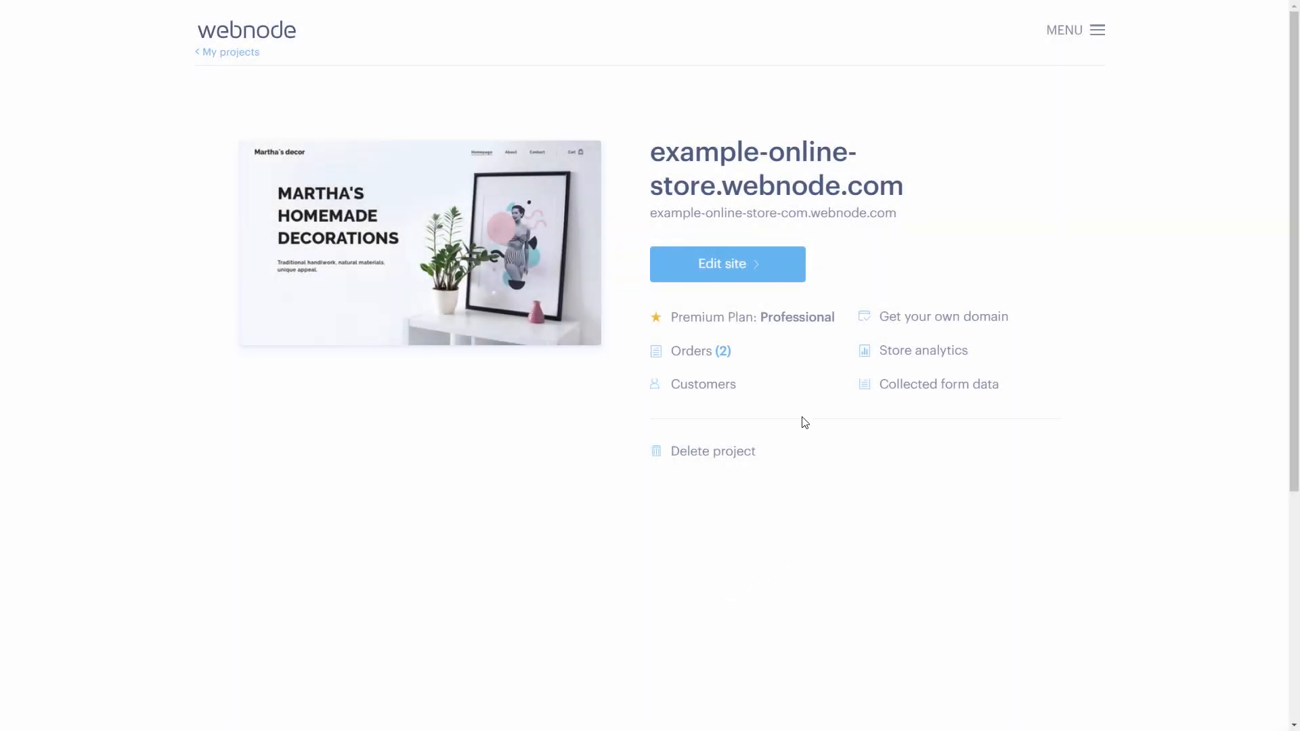
Open the unfulfilled, unpaid order from the project's received orders, set it as paid and mark it as fulfilled.
click(712, 360)
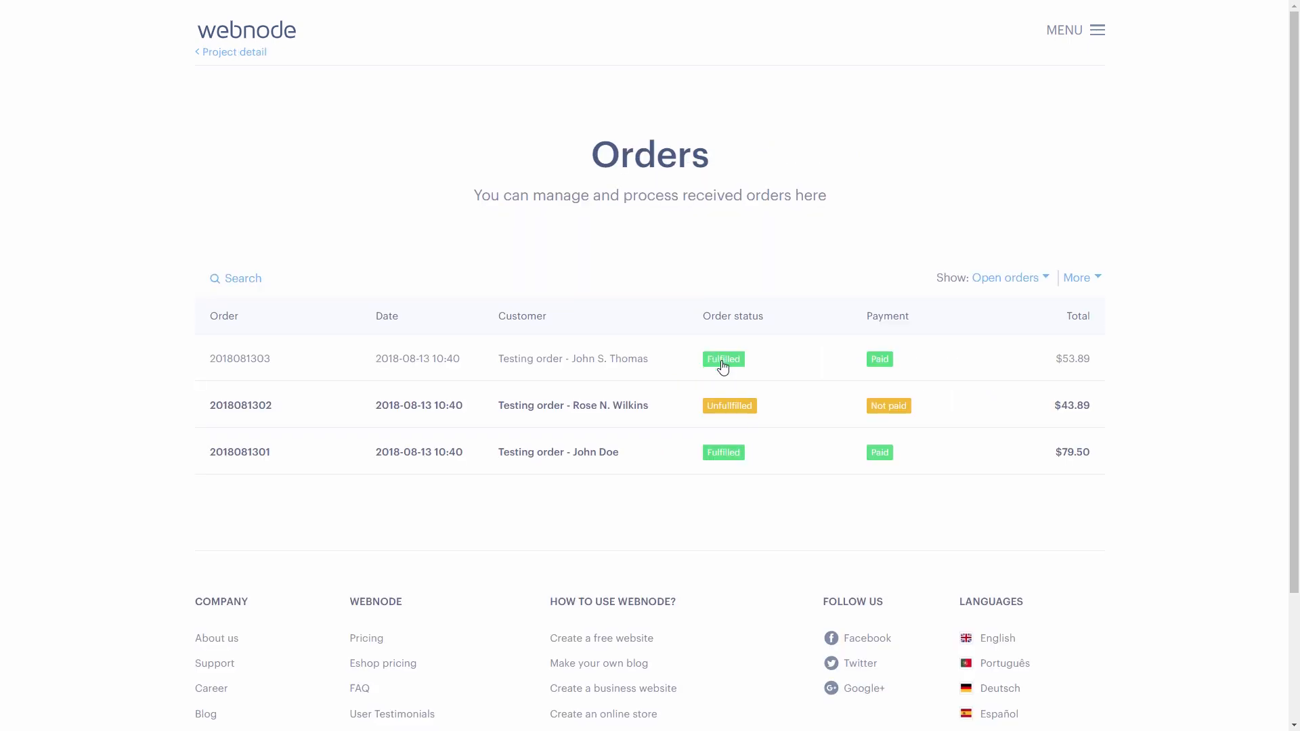
click(495, 415)
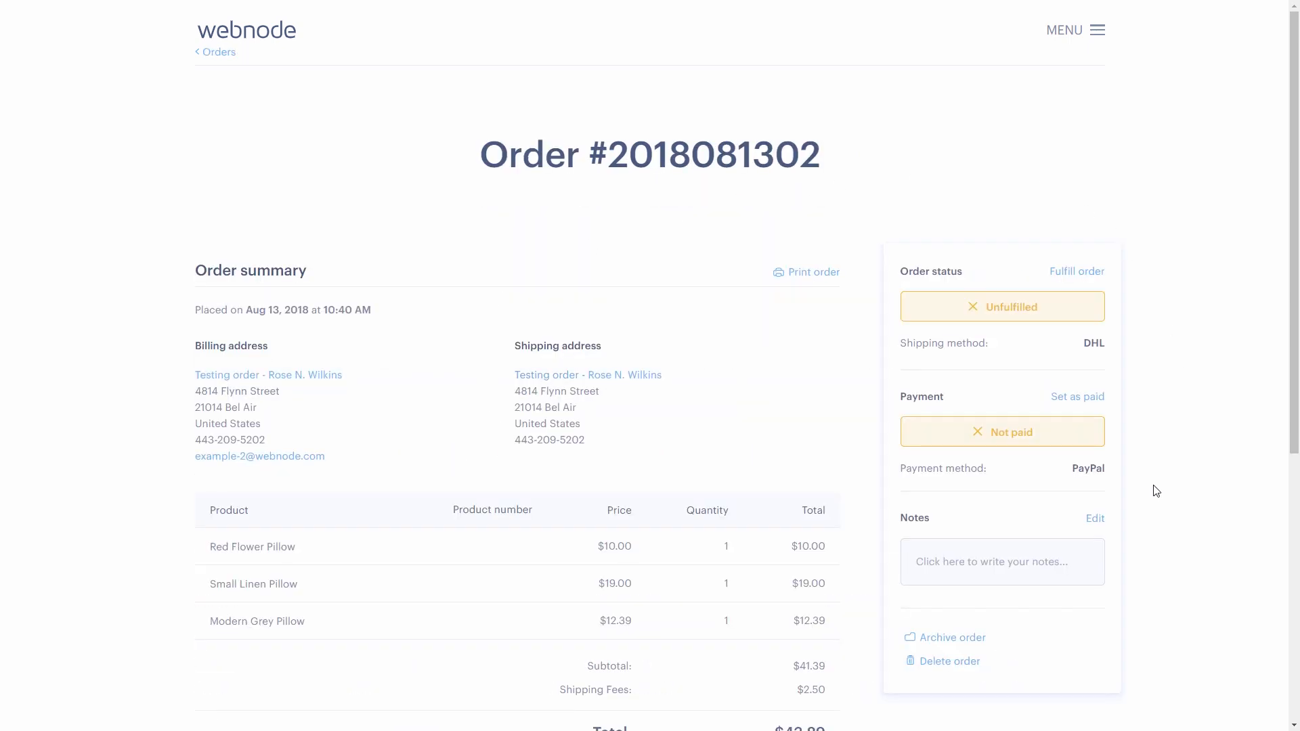
click(1090, 398)
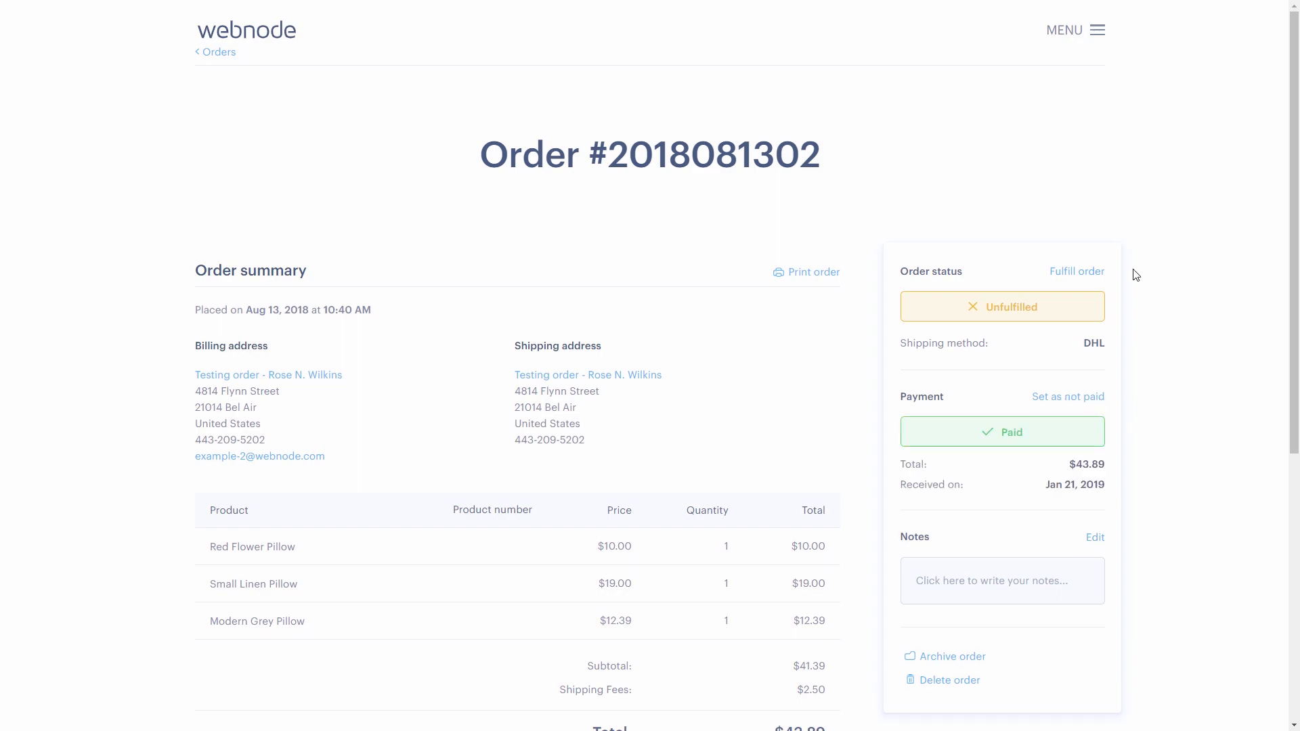
click(1009, 306)
click(574, 440)
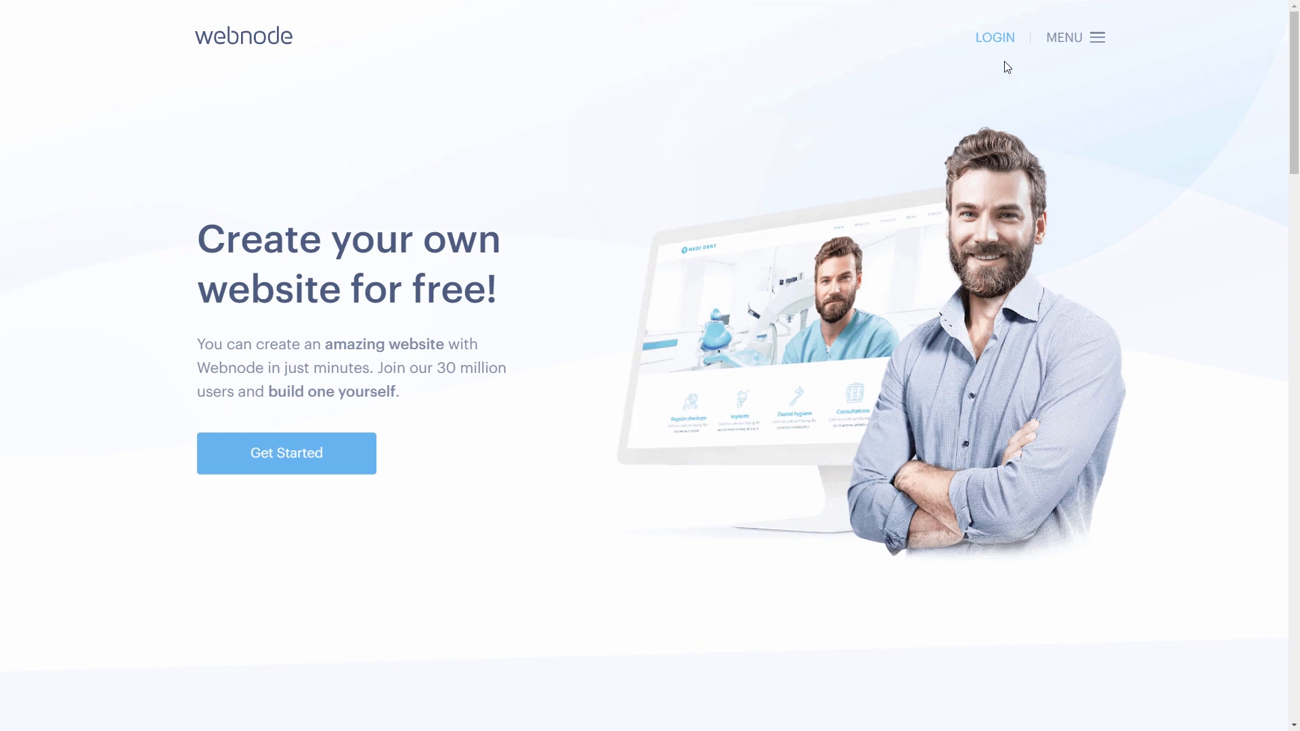
Log in to the Webnode account and open the details of the example-online-store project.
click(995, 41)
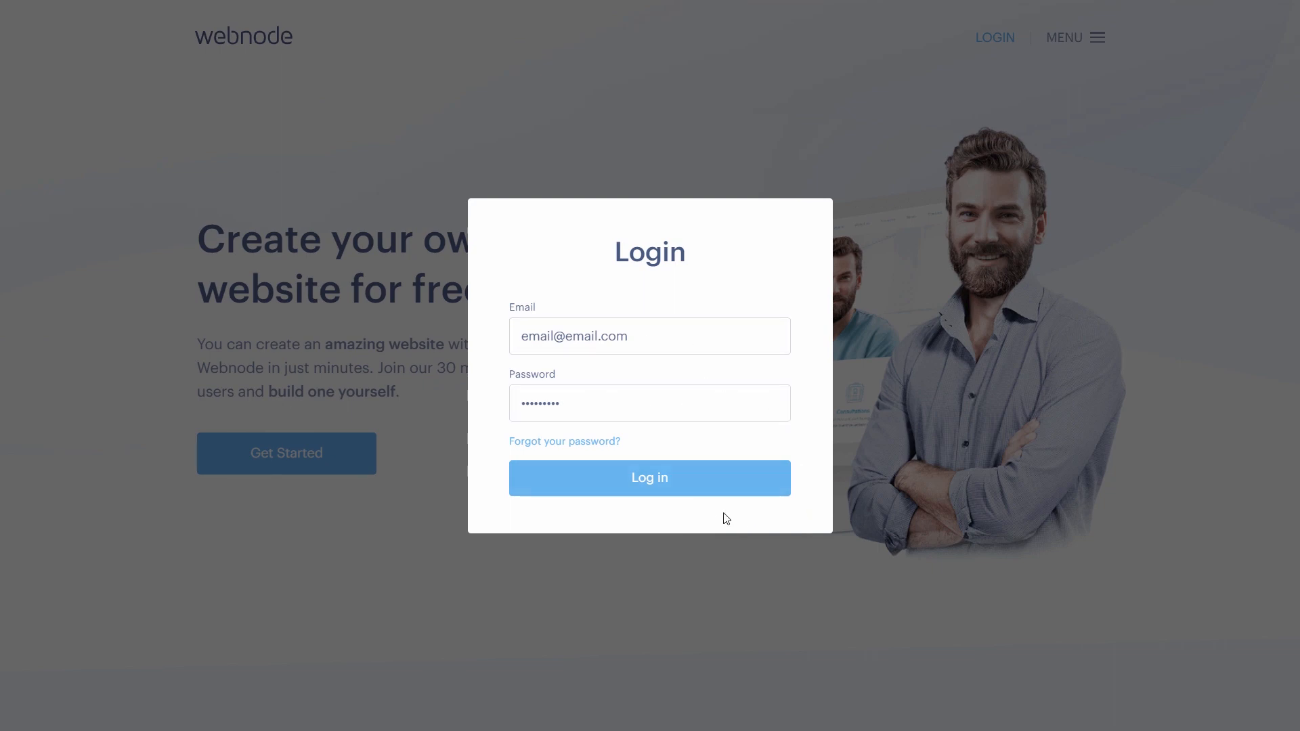
click(603, 444)
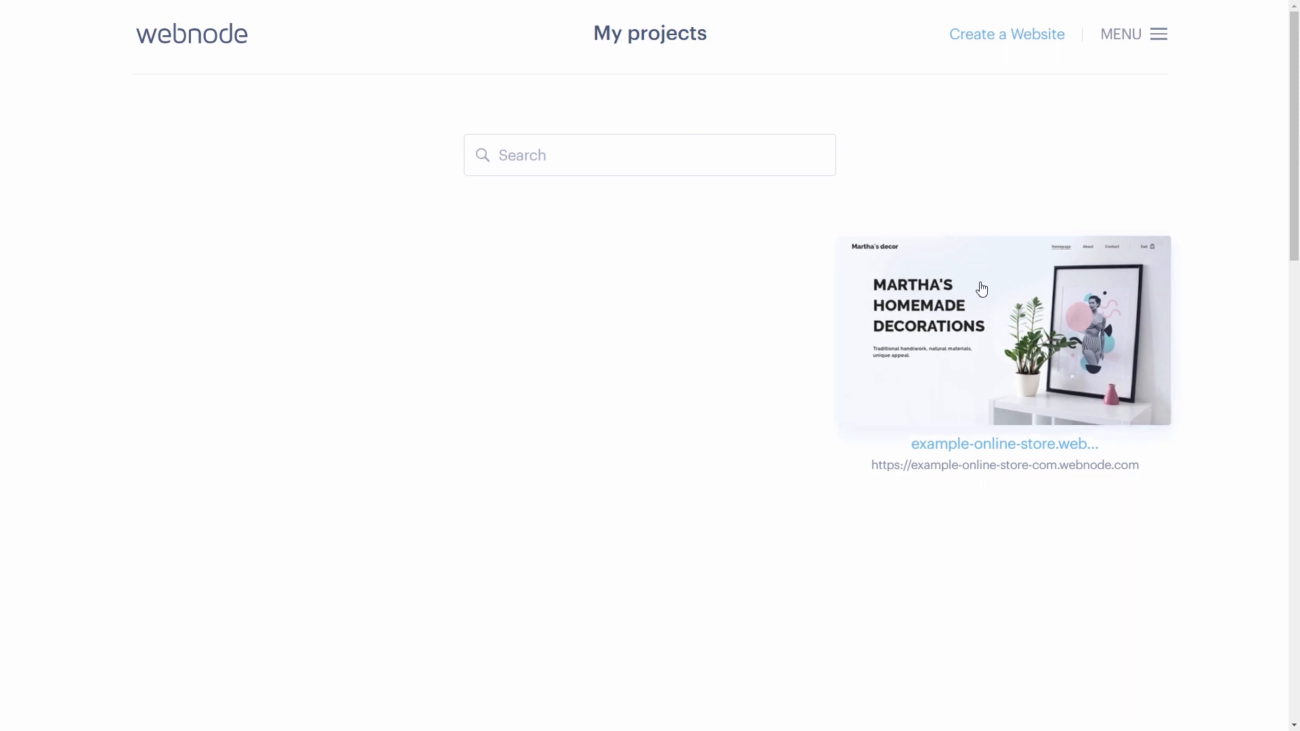
click(994, 319)
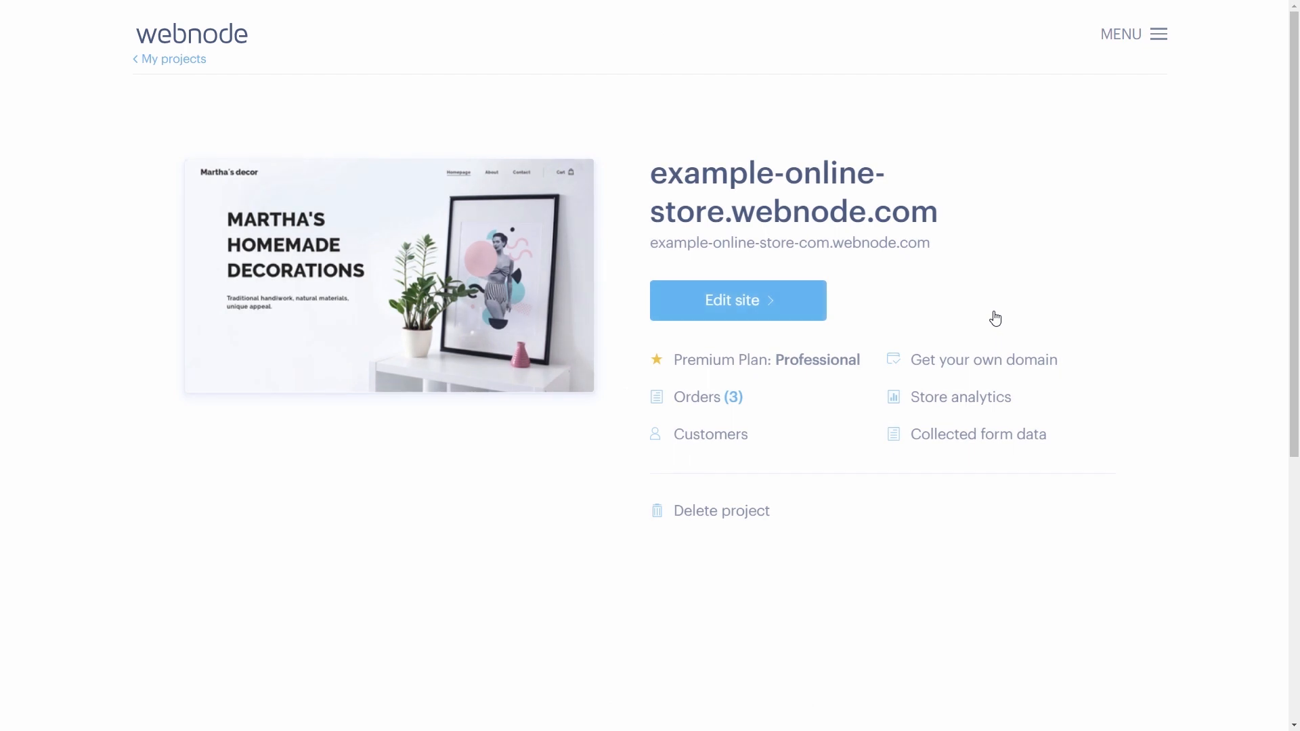
Show the account's main navigation options from the project details page.
click(1121, 40)
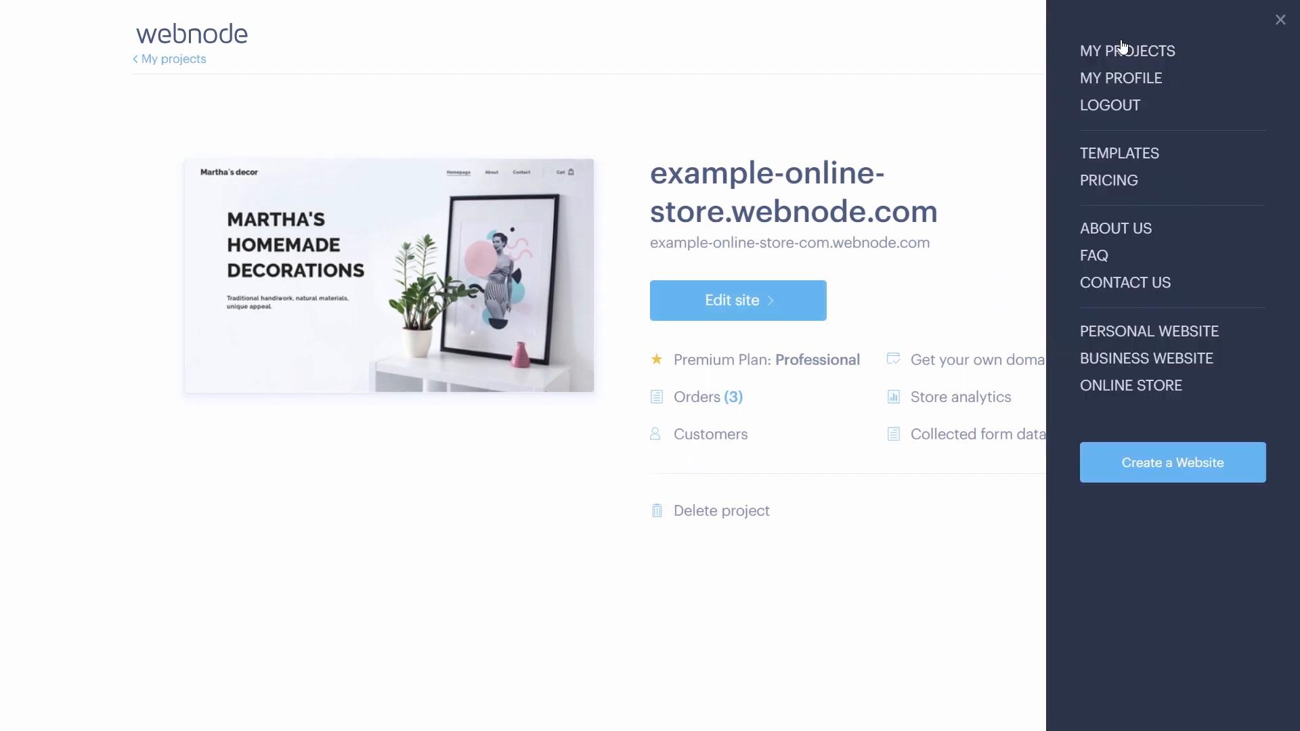